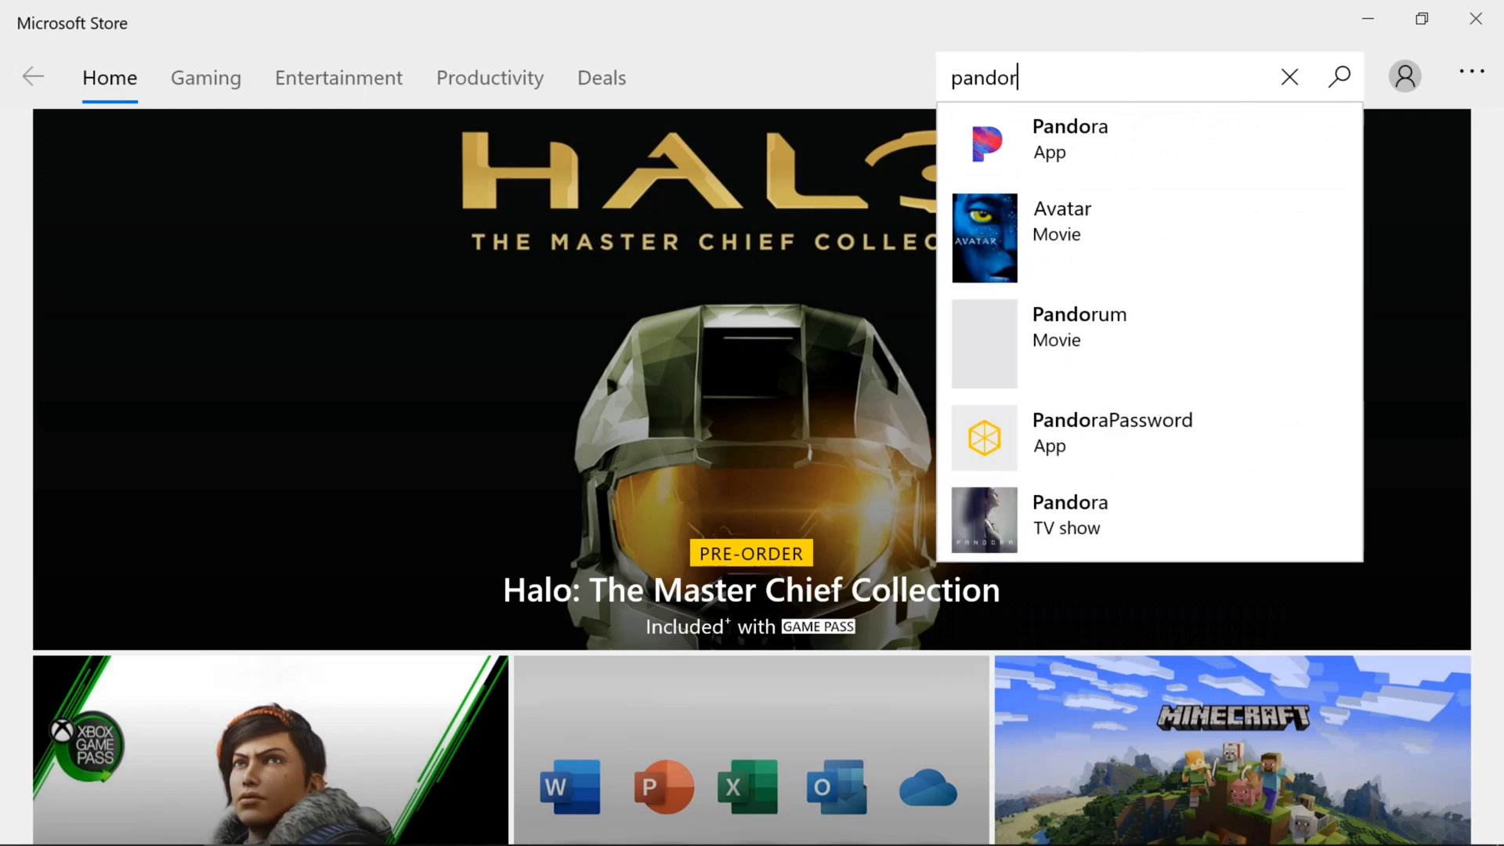
- Search the store for pandora
{"action": "key", "text": "Return"}
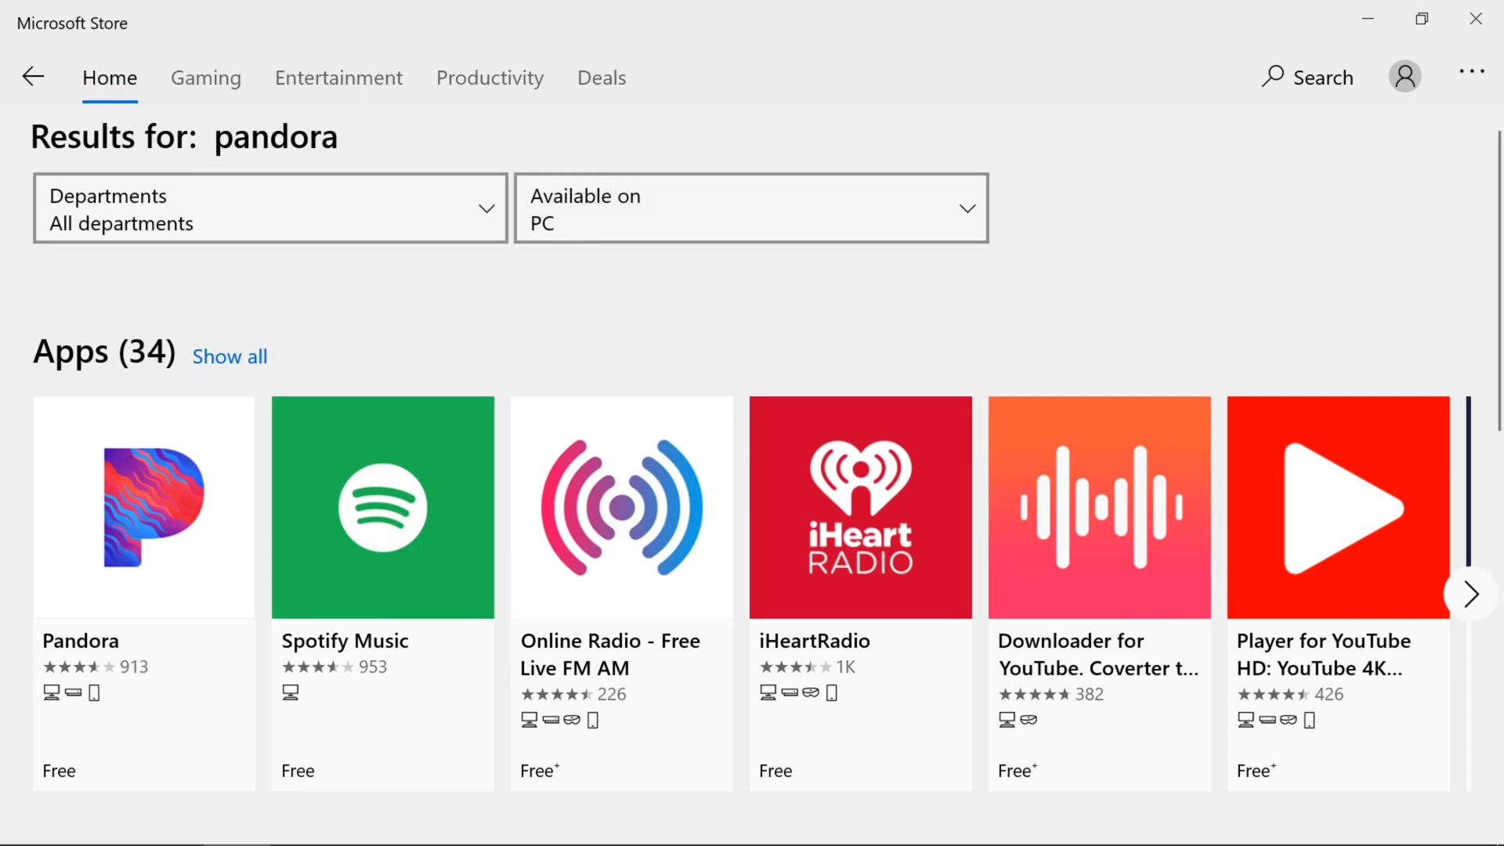
- Search the store for amazon music and open the Amazon Music app from the results
{"action": "left_click", "coordinate": [1306, 77]}
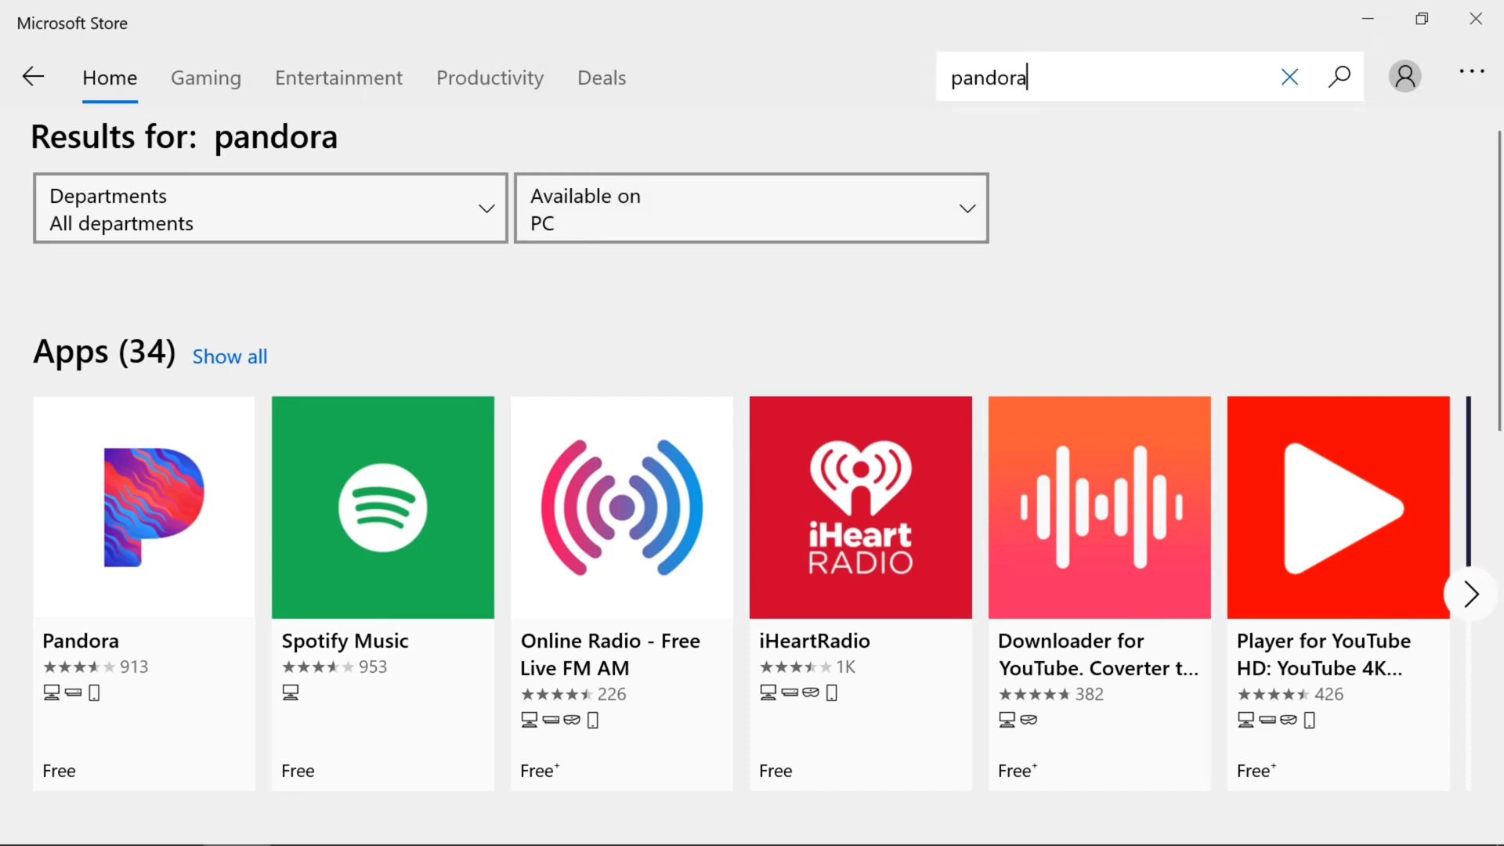
{"action": "key", "text": "BackSpace"}
{"action": "key", "text": "BackSpace"}
{"action": "key", "text": "BackSpace"}
{"action": "key", "text": "BackSpace"}
{"action": "key", "text": "BackSpace"}
{"action": "key", "text": "BackSpace"}
{"action": "key", "text": "BackSpace"}
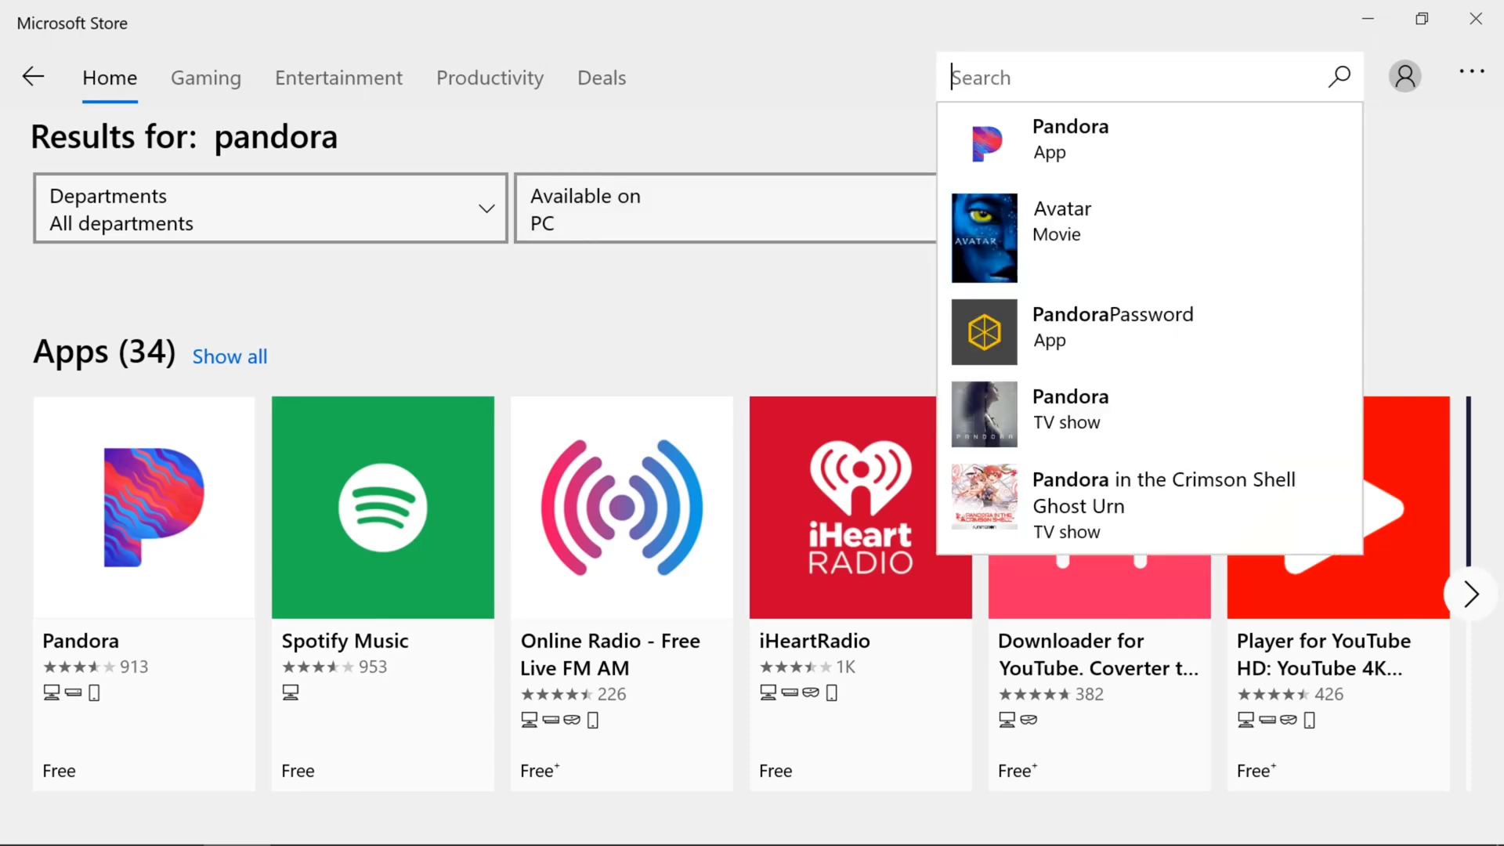
{"action": "type", "text": "am"}
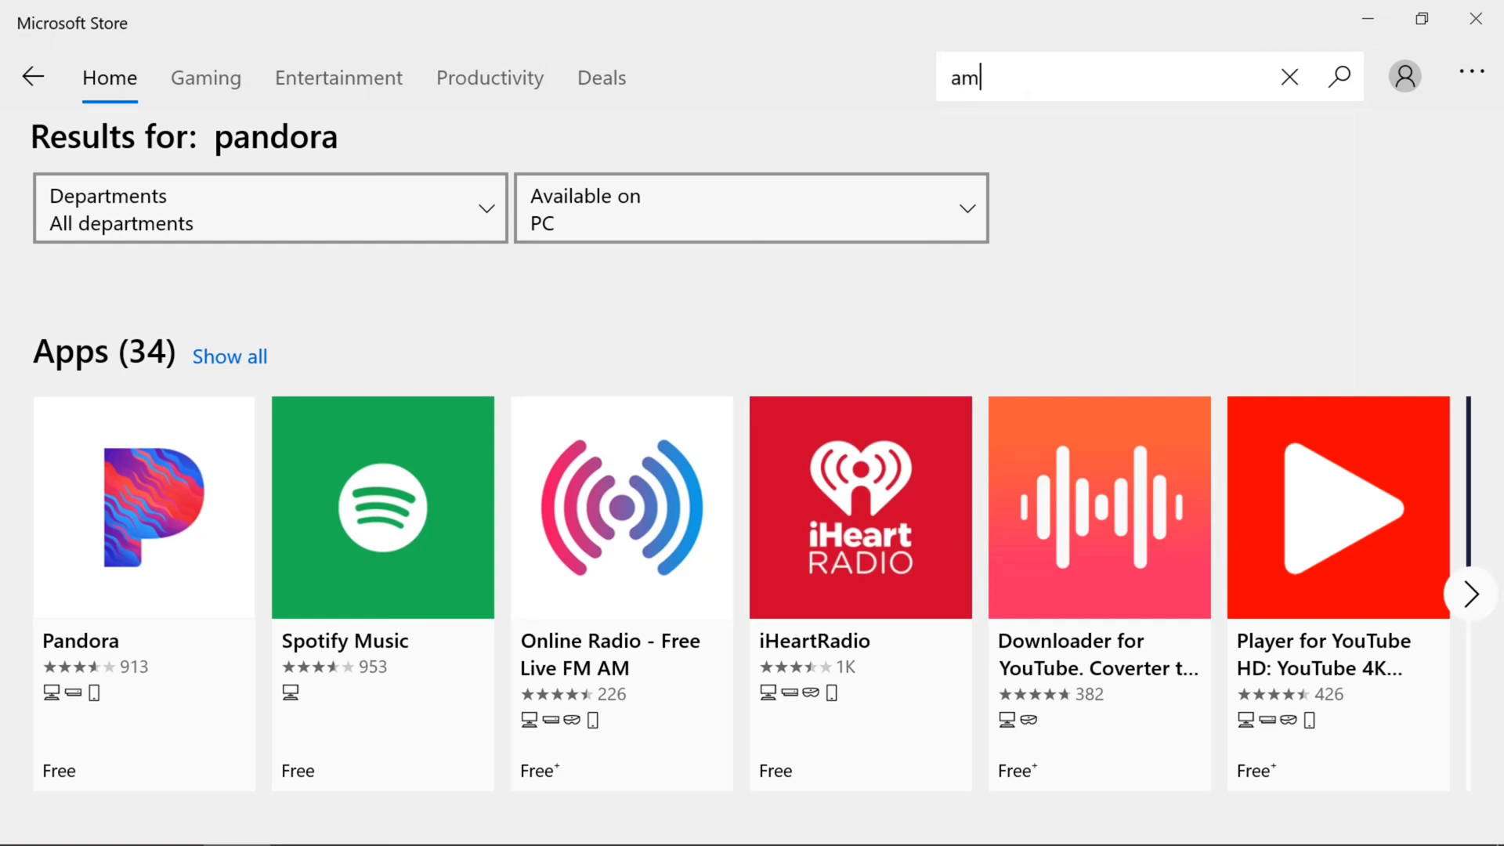
{"action": "type", "text": "azon mu"}
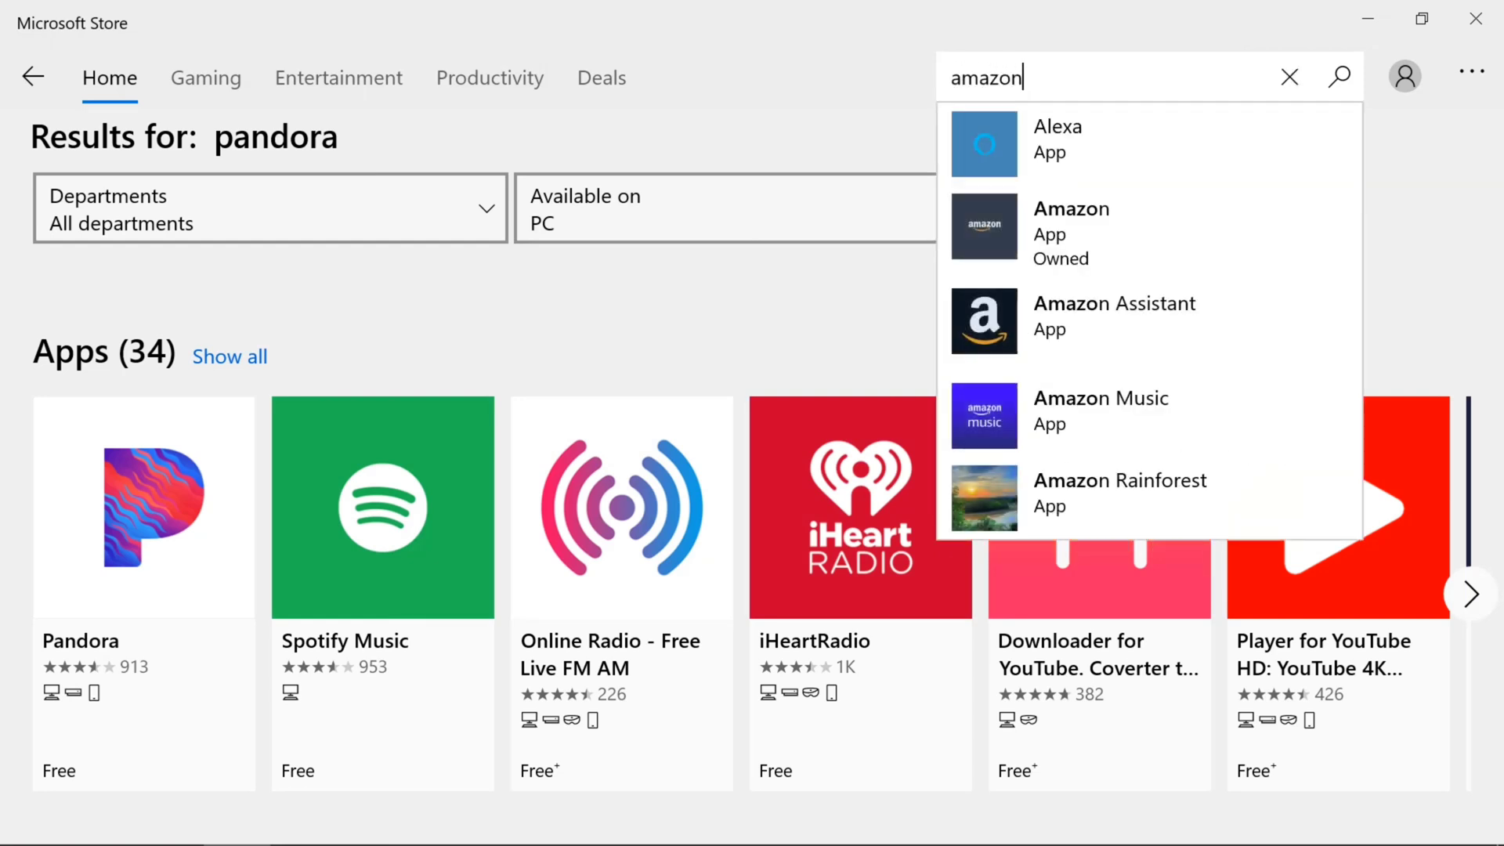
{"action": "type", "text": "sic"}
{"action": "key", "text": "Return"}
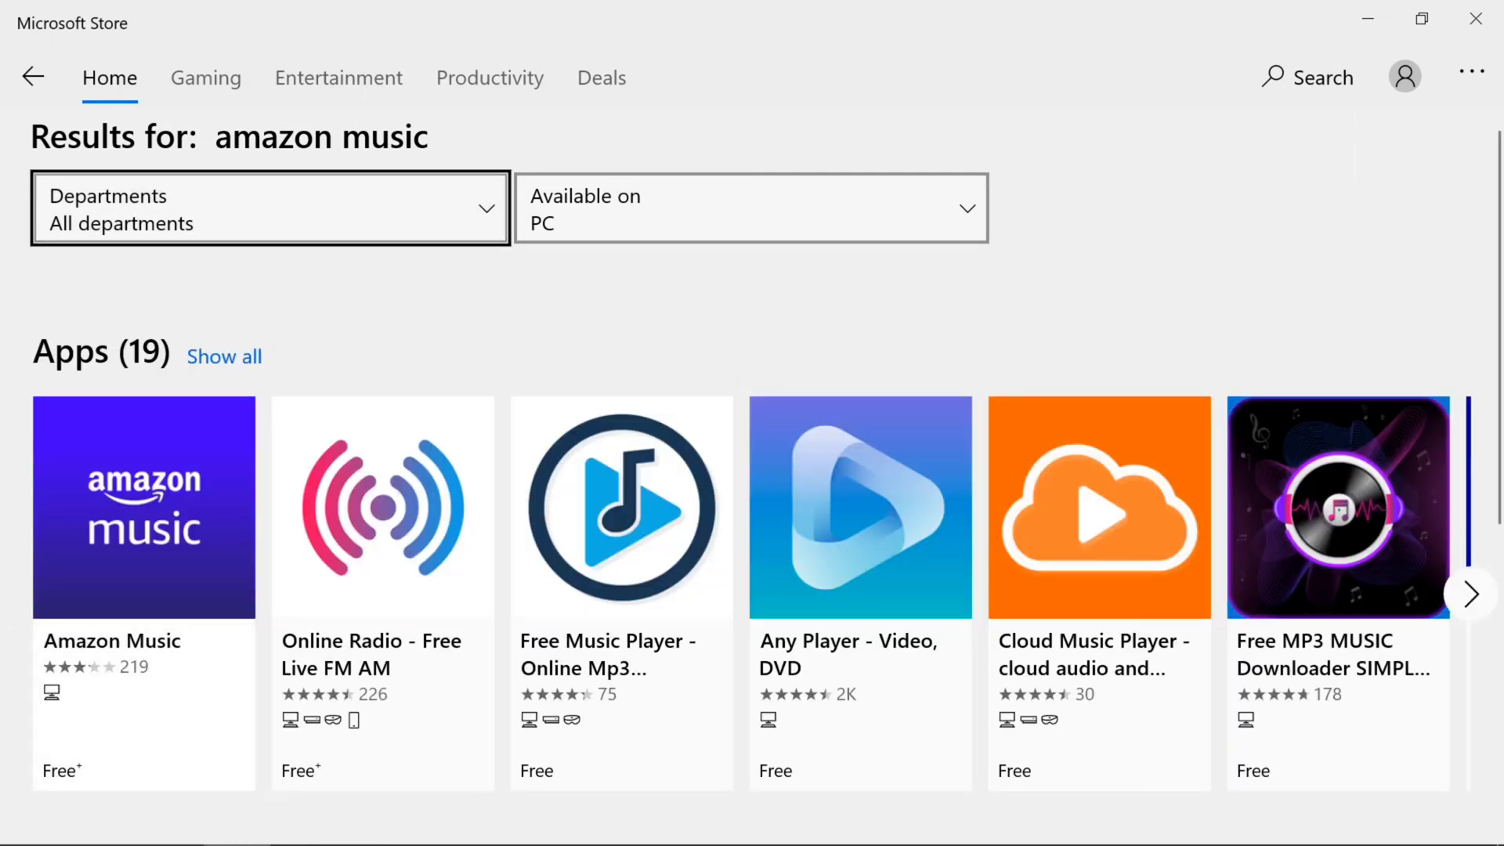
{"action": "left_click", "coordinate": [144, 548]}
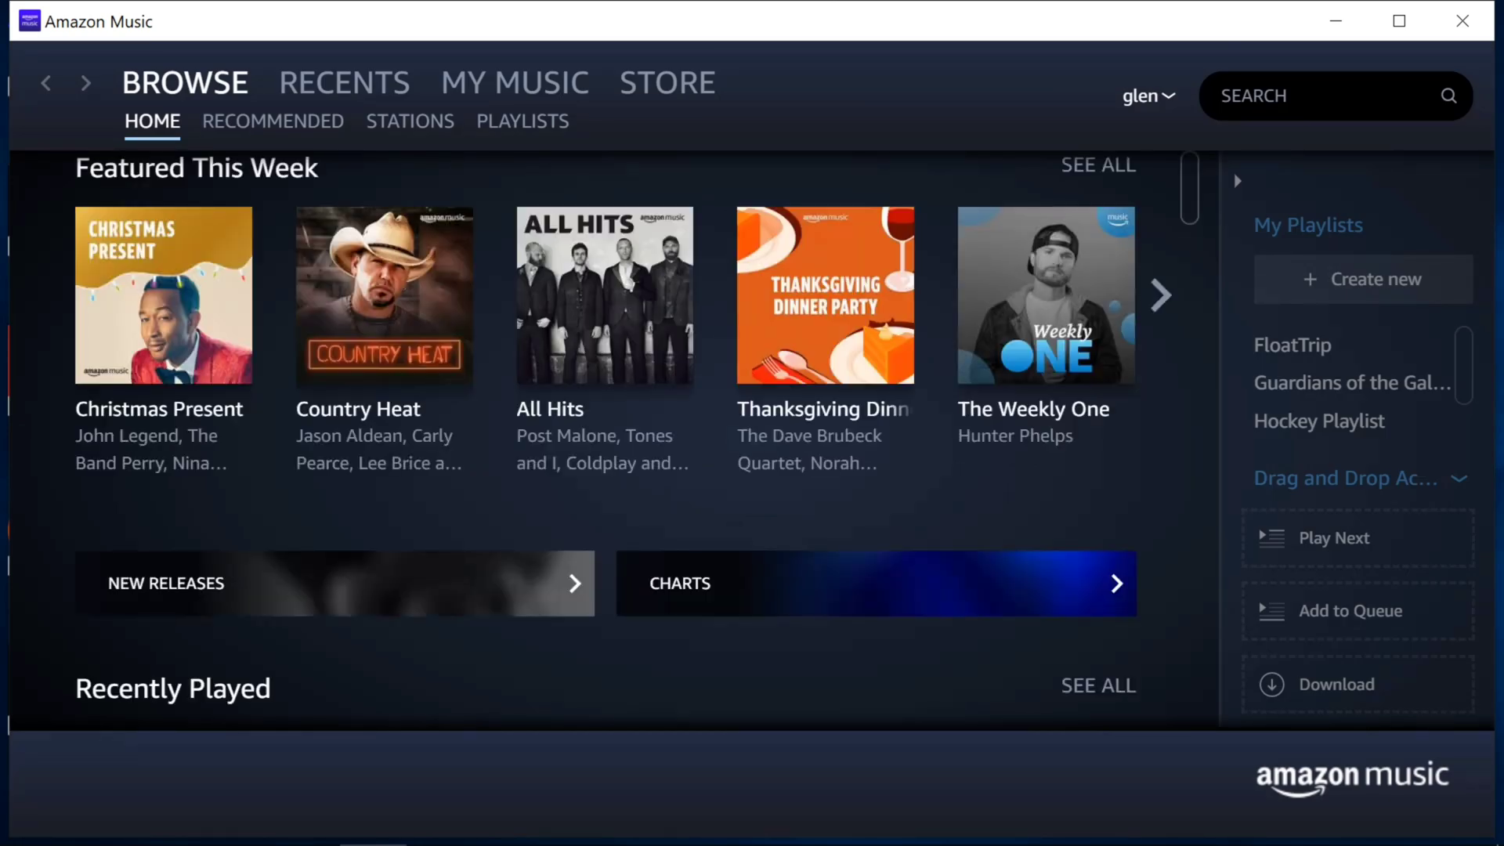
{"action": "scroll", "coordinate": [1046, 313], "scroll_direction": "down", "scroll_amount": 5}
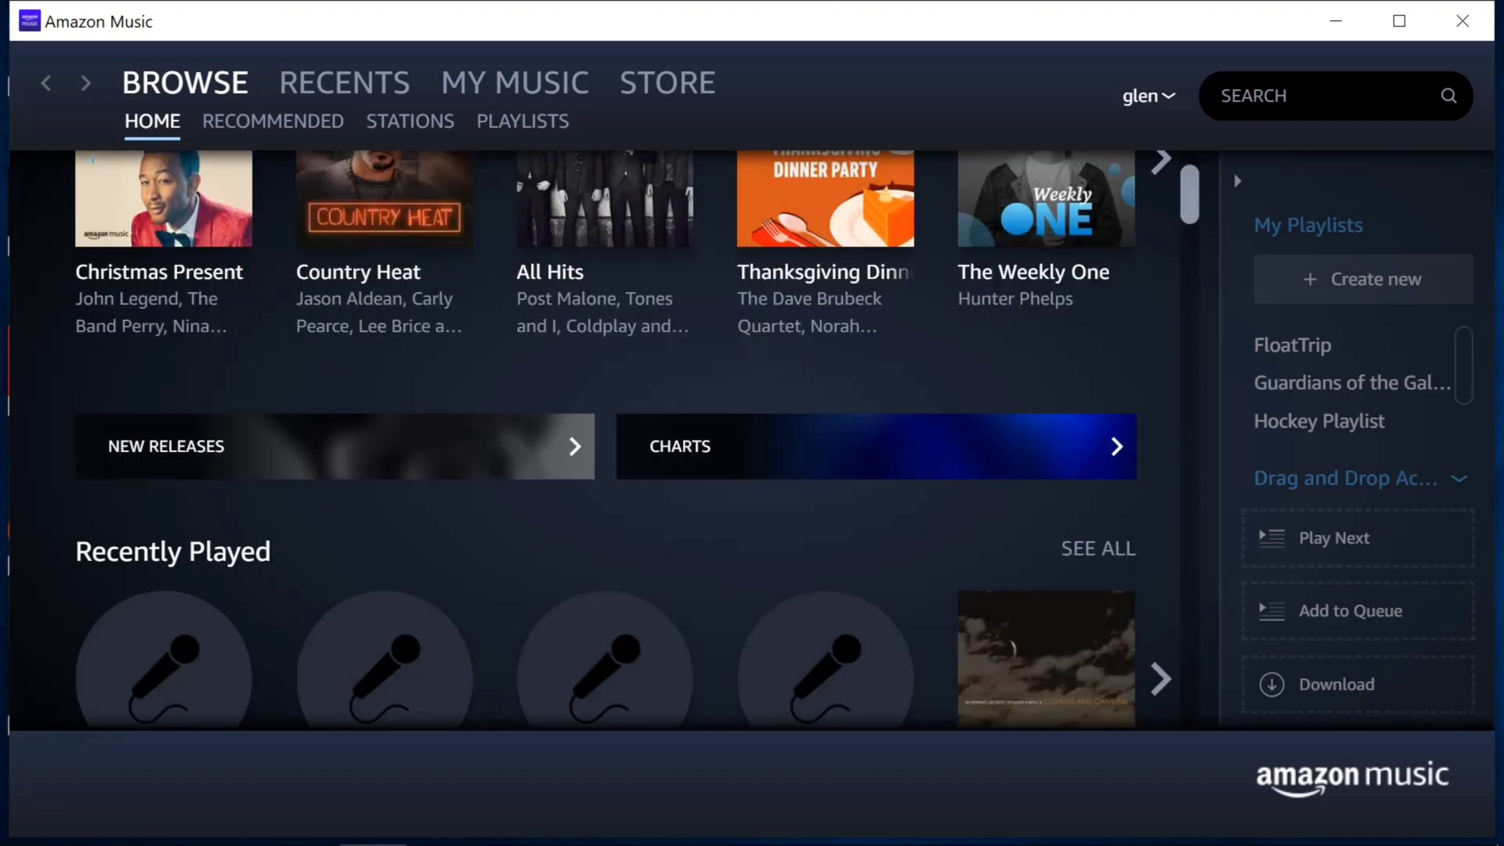
{"action": "scroll", "coordinate": [596, 391], "scroll_direction": "up", "scroll_amount": 5}
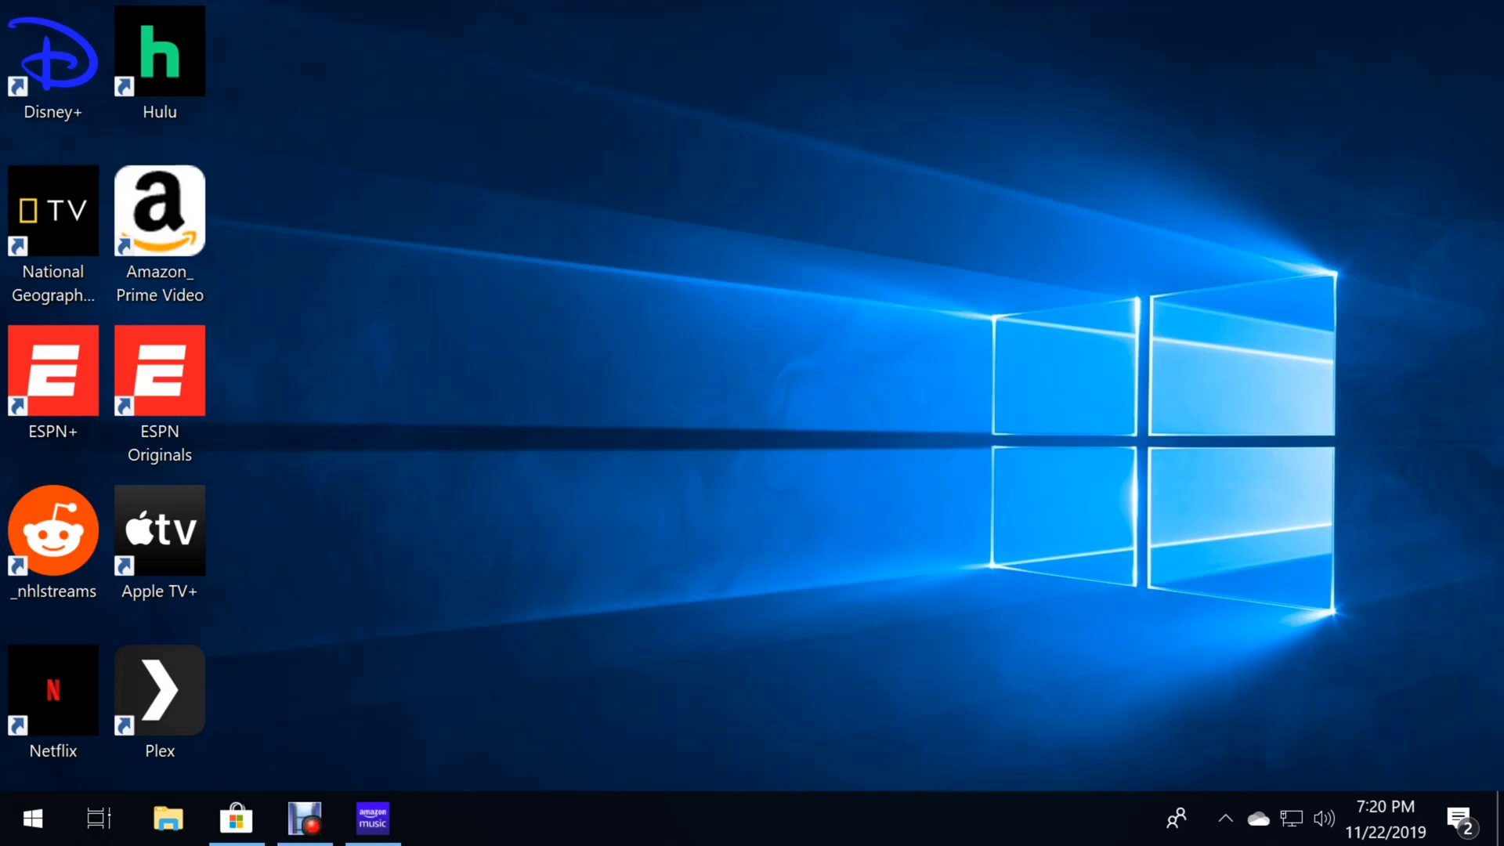
- Create a desktop shortcut for the recently added Amazon Music app and place it next to the Hulu shortcut
{"action": "left_click", "coordinate": [33, 818]}
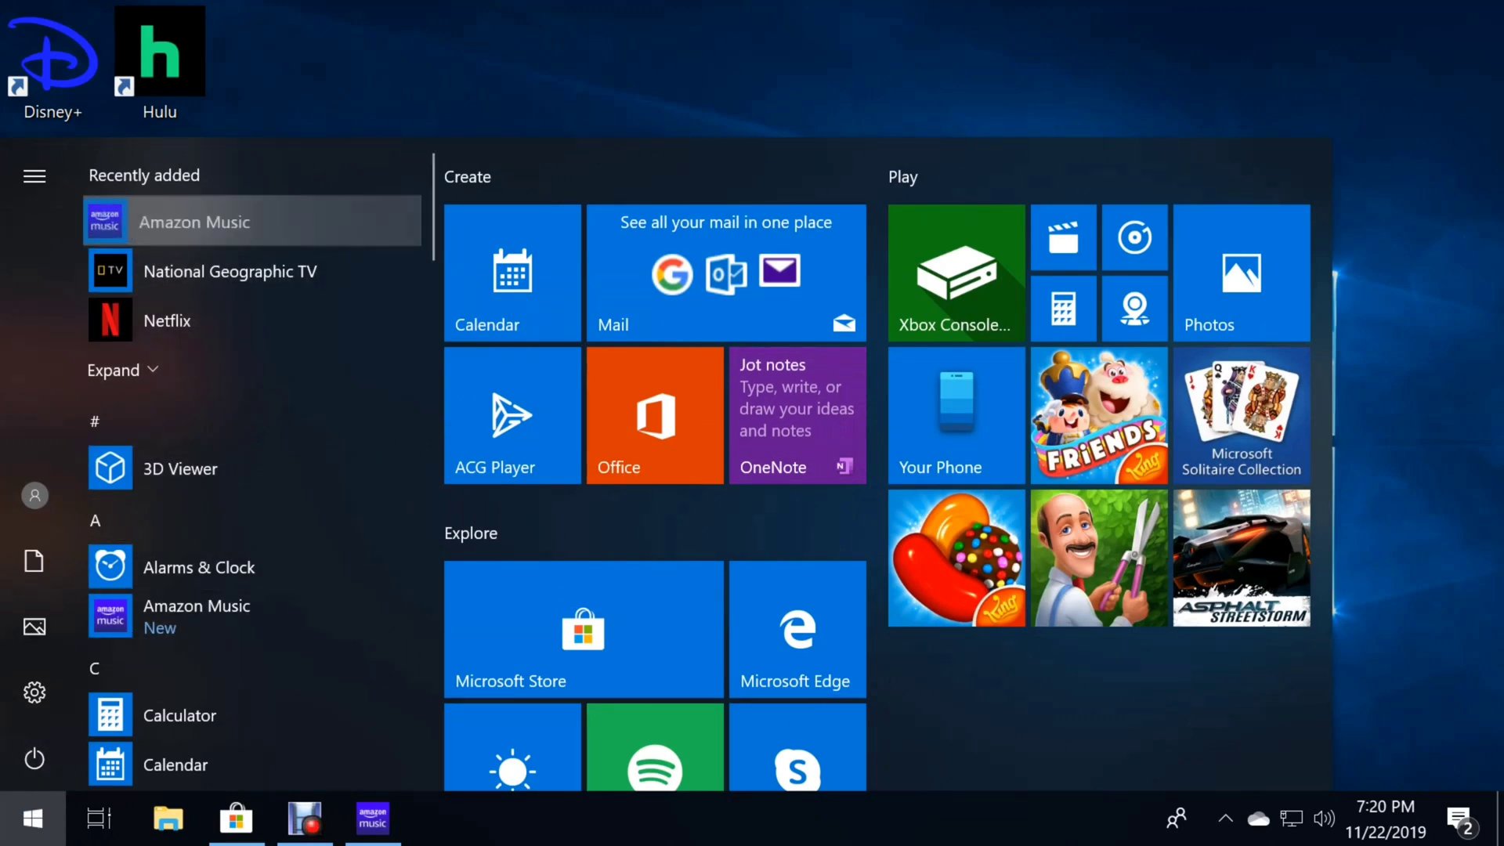
{"action": "left_click_drag", "start_coordinate": [196, 222], "coordinate": [337, 48]}
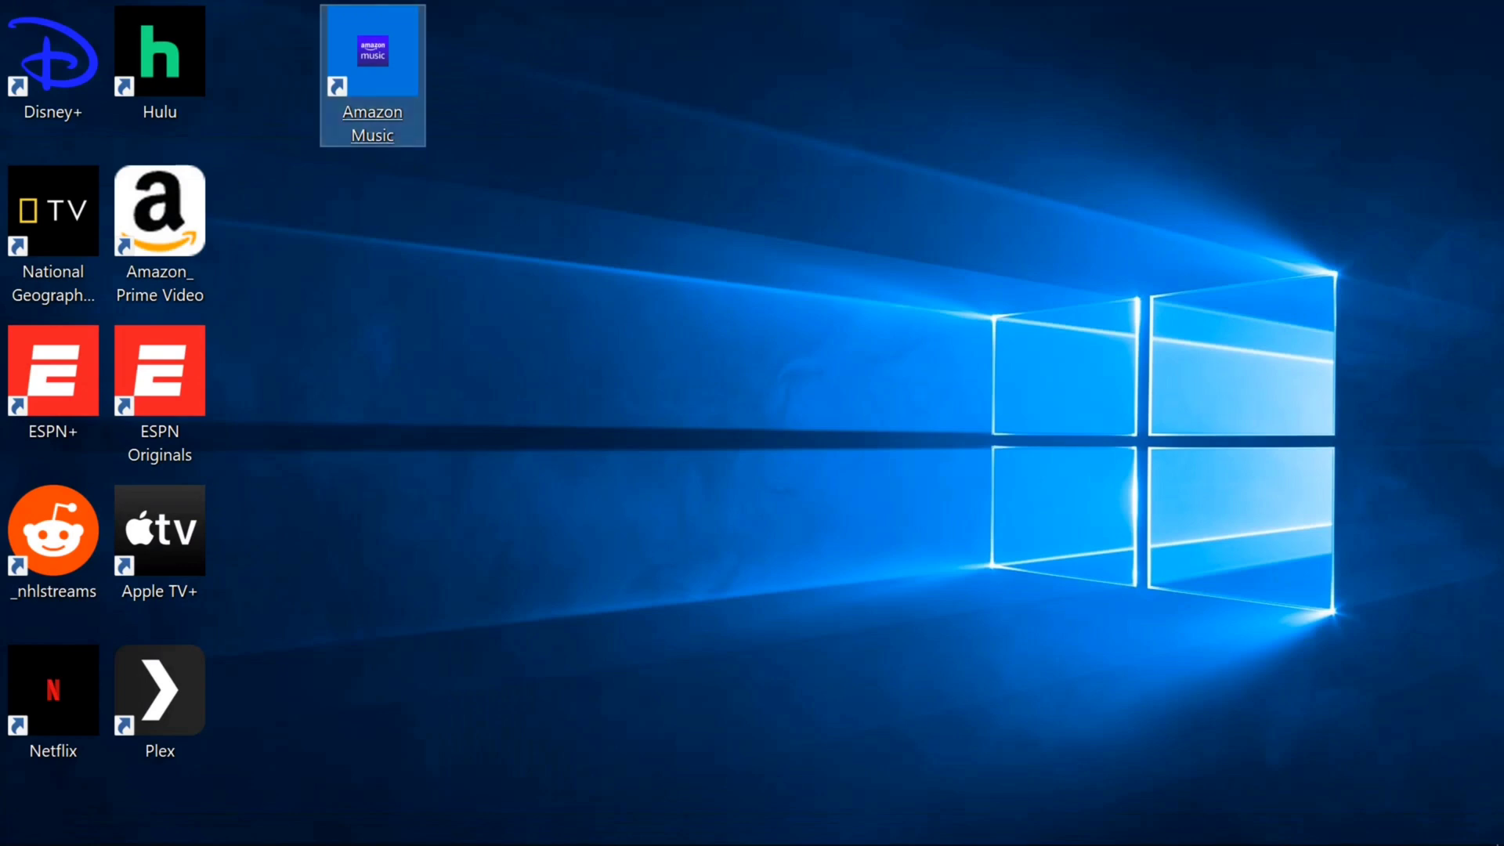
{"action": "left_click_drag", "start_coordinate": [372, 55], "coordinate": [302, 57]}
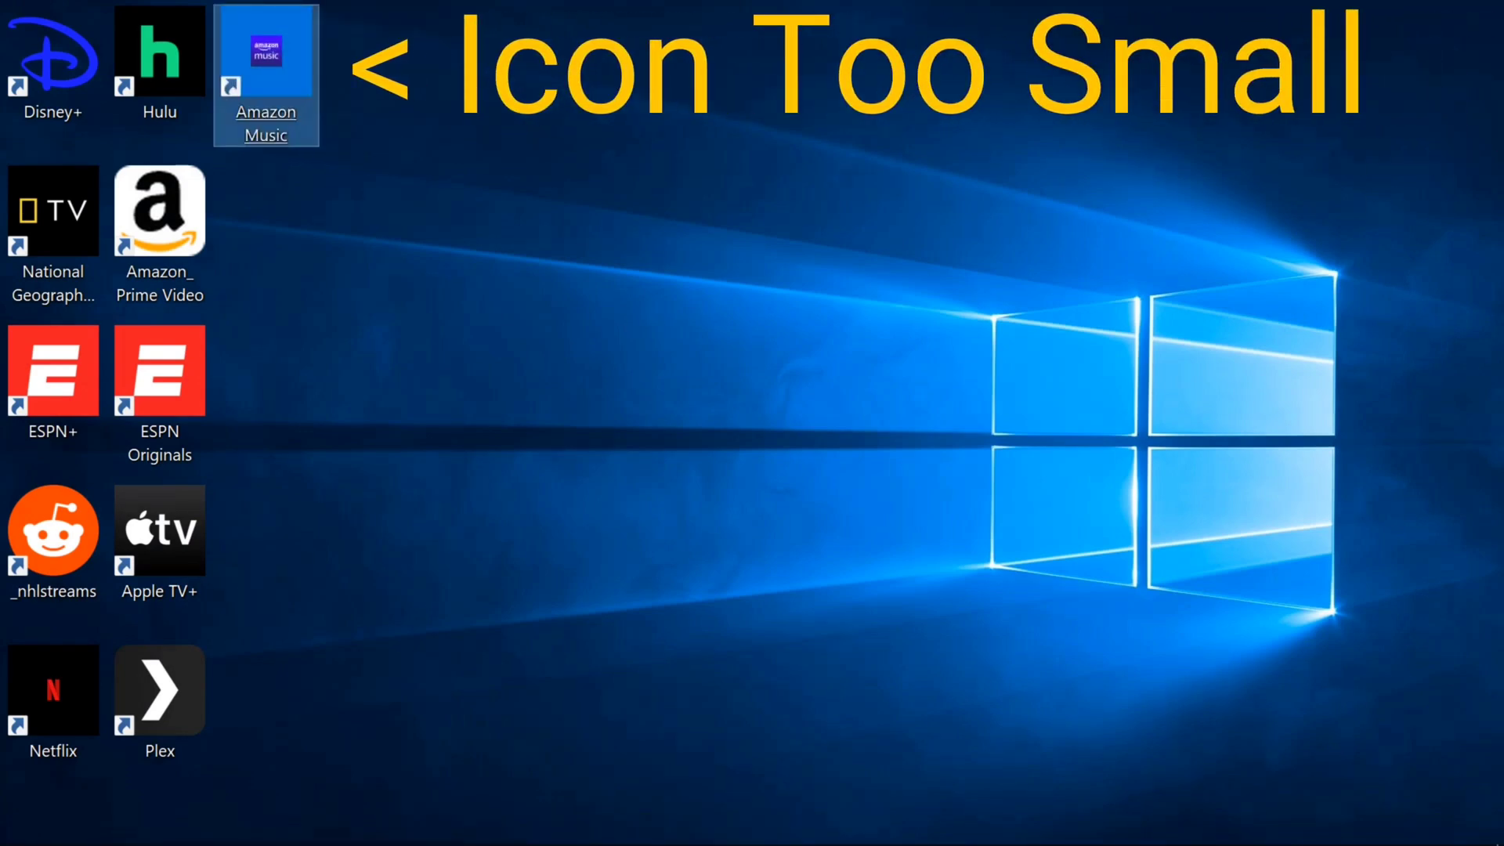
- Change the Amazon Music shortcut's icon to the plain silver disc from SHELL32.dll and apply it
{"action": "right_click", "coordinate": [258, 47]}
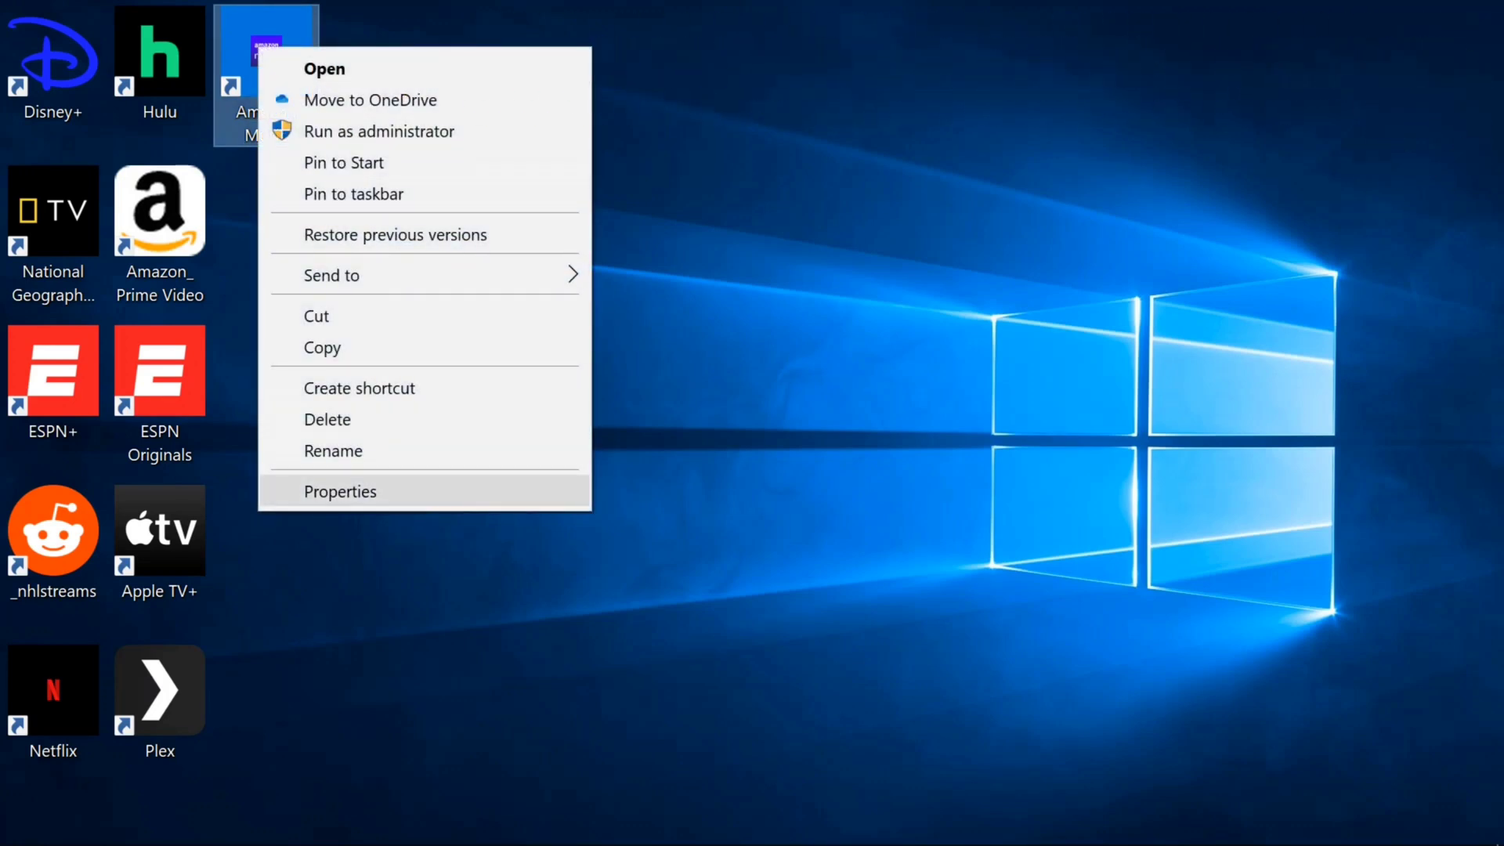
{"action": "key", "text": "Return"}
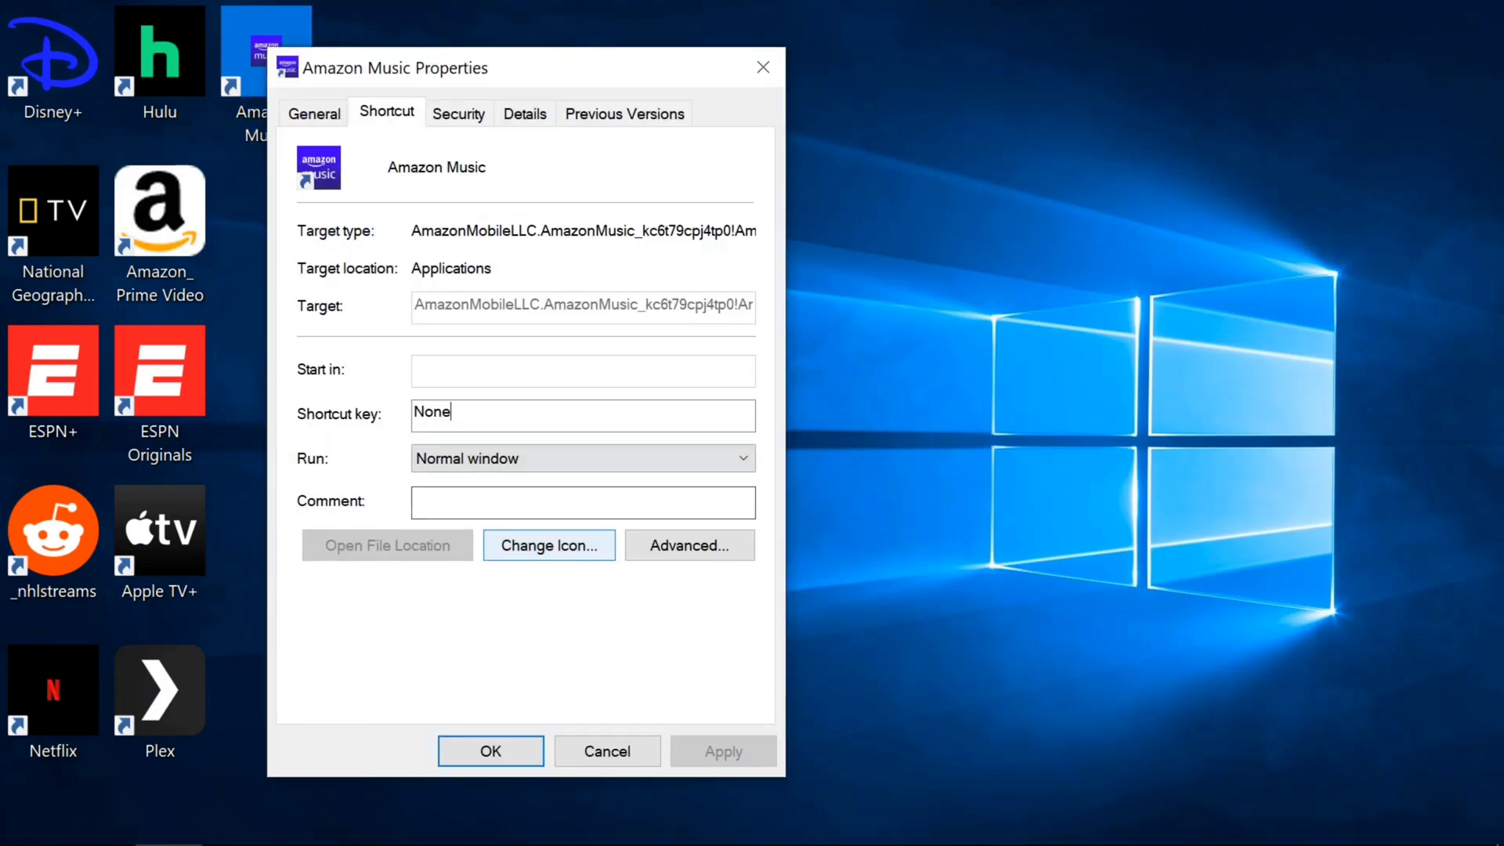
{"action": "left_click", "coordinate": [549, 545]}
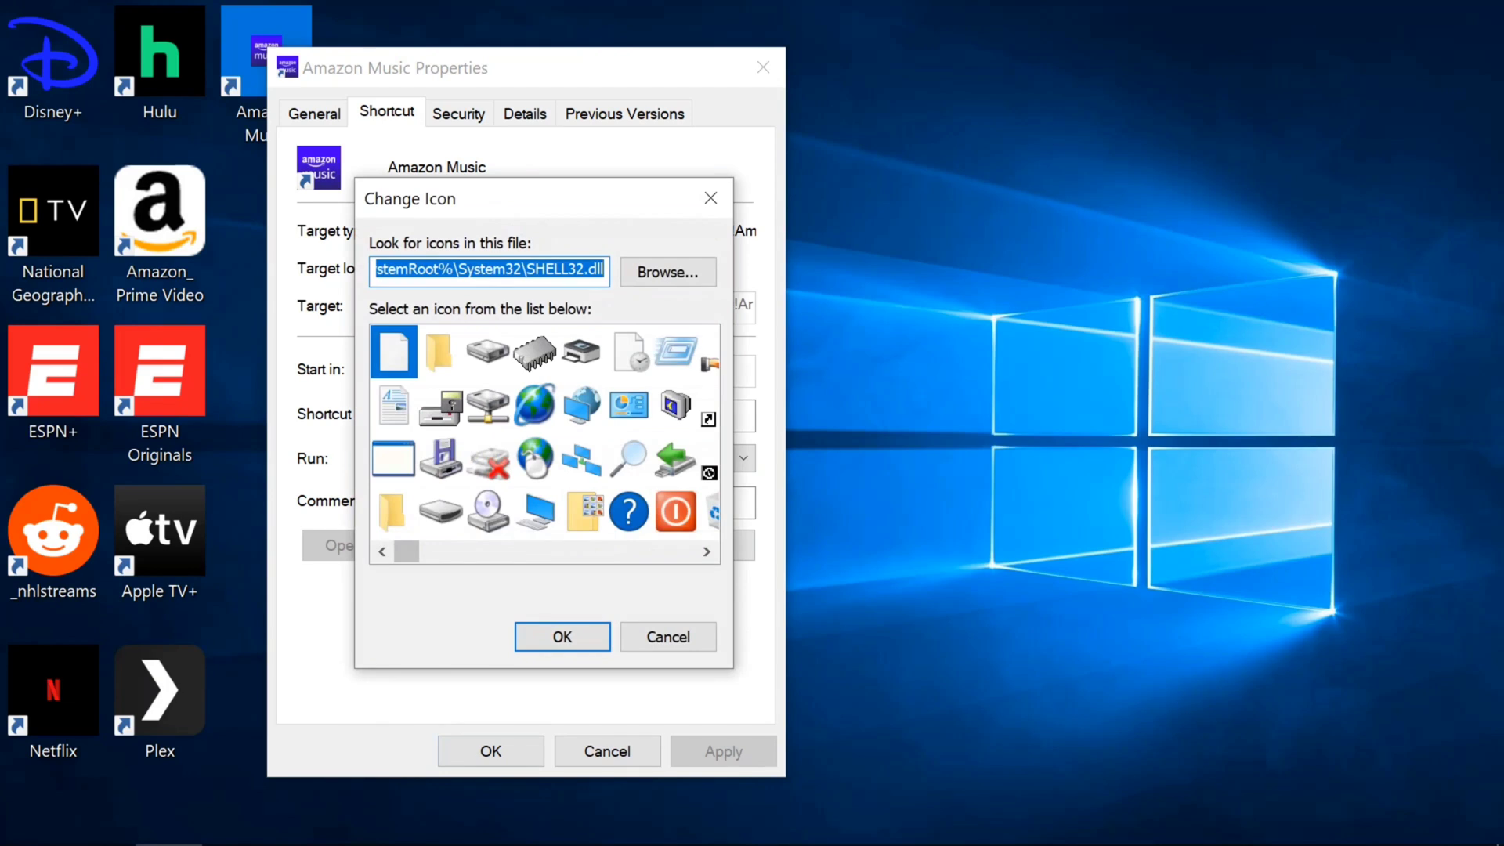
{"action": "scroll", "coordinate": [545, 431], "scroll_direction": "right", "scroll_amount": 5}
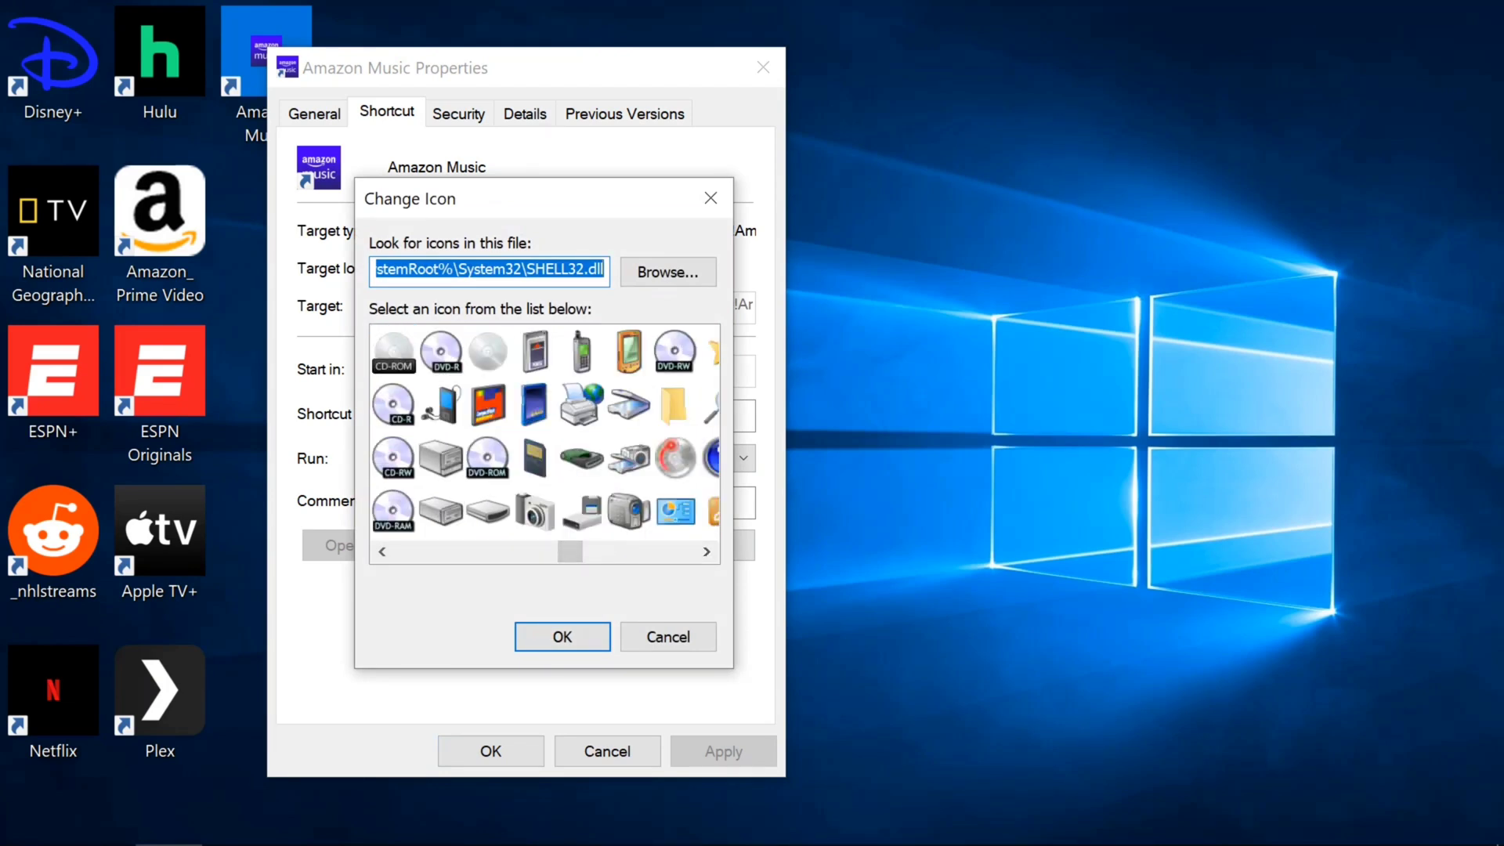
{"action": "left_click", "coordinate": [487, 352]}
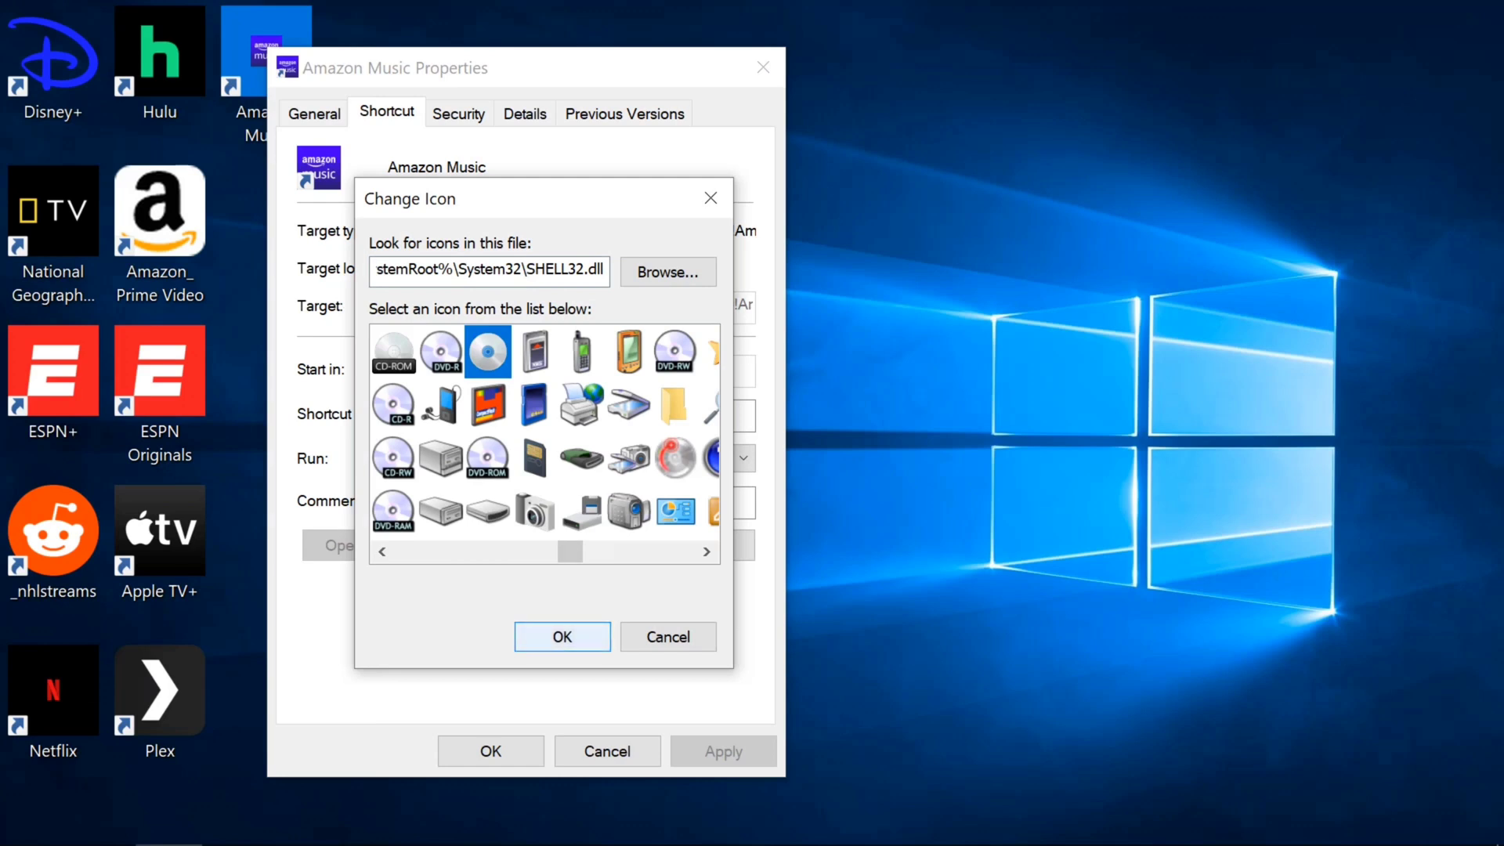
{"action": "left_click", "coordinate": [562, 636]}
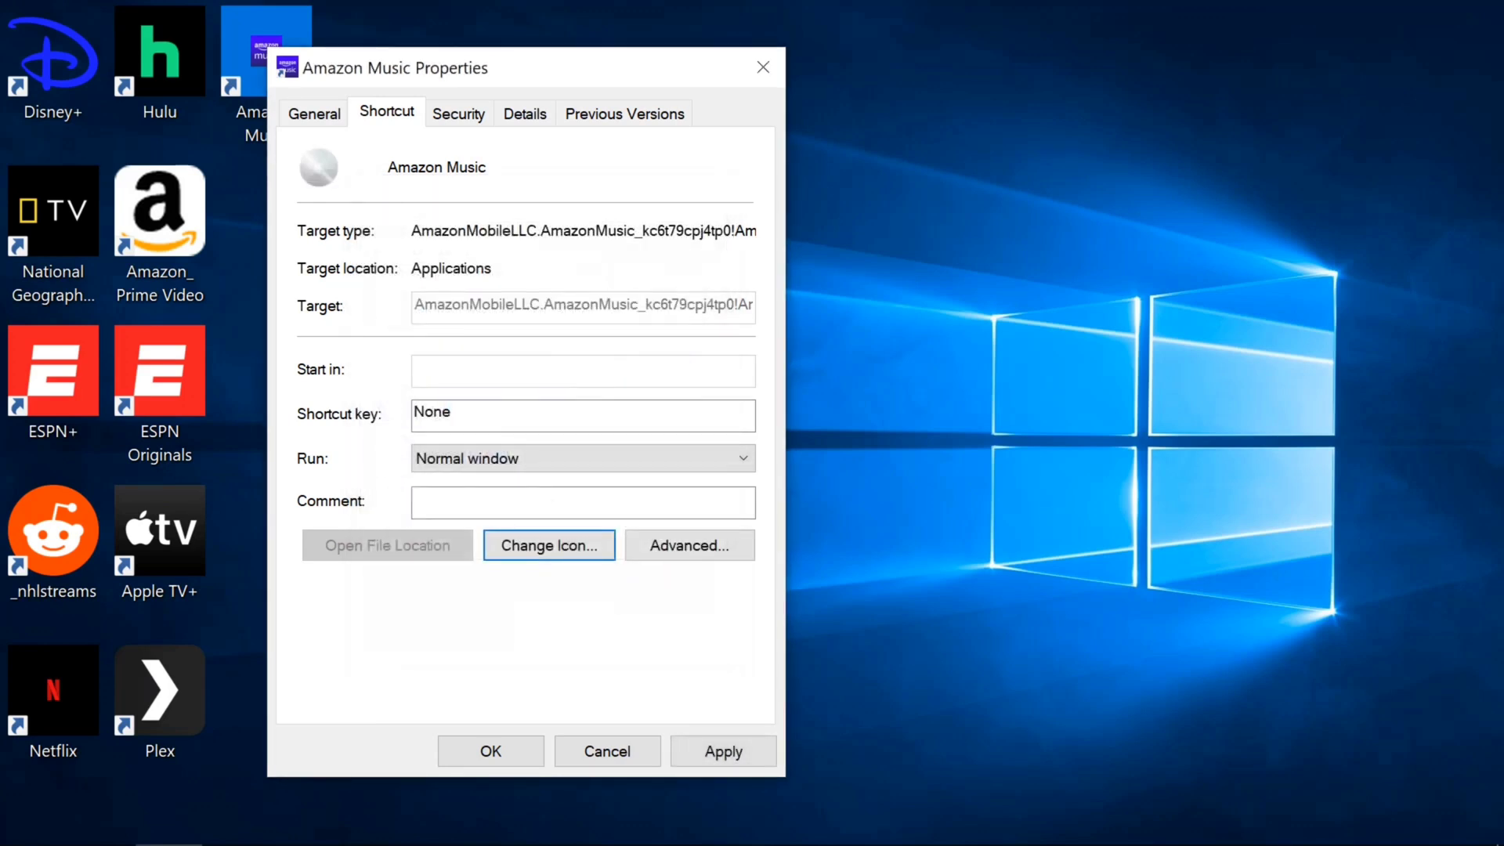
{"action": "left_click", "coordinate": [723, 751]}
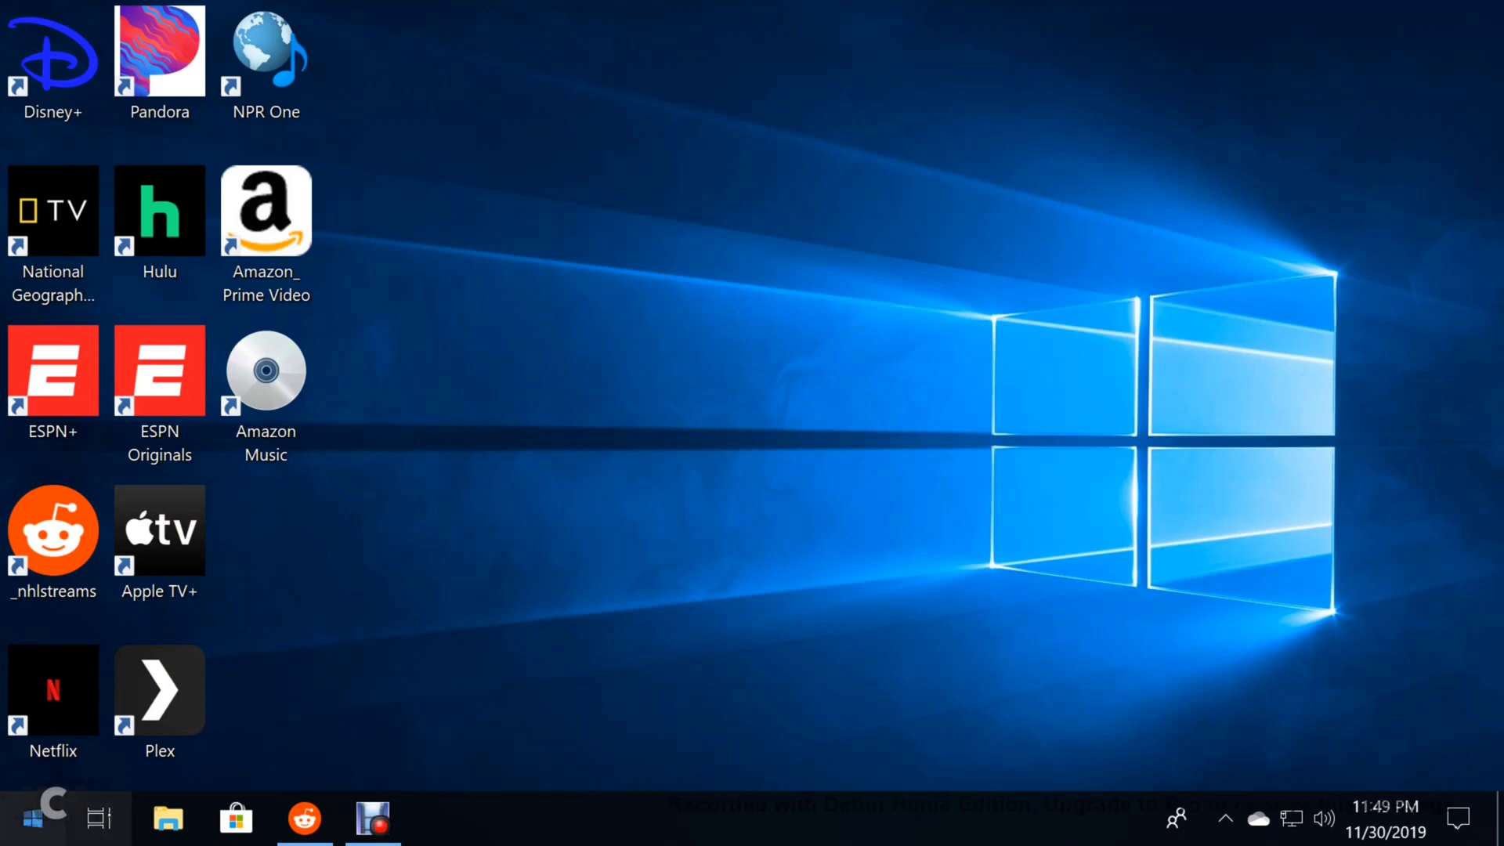
- Find and run the netplwiz command to open the user account settings
{"action": "key", "text": "super"}
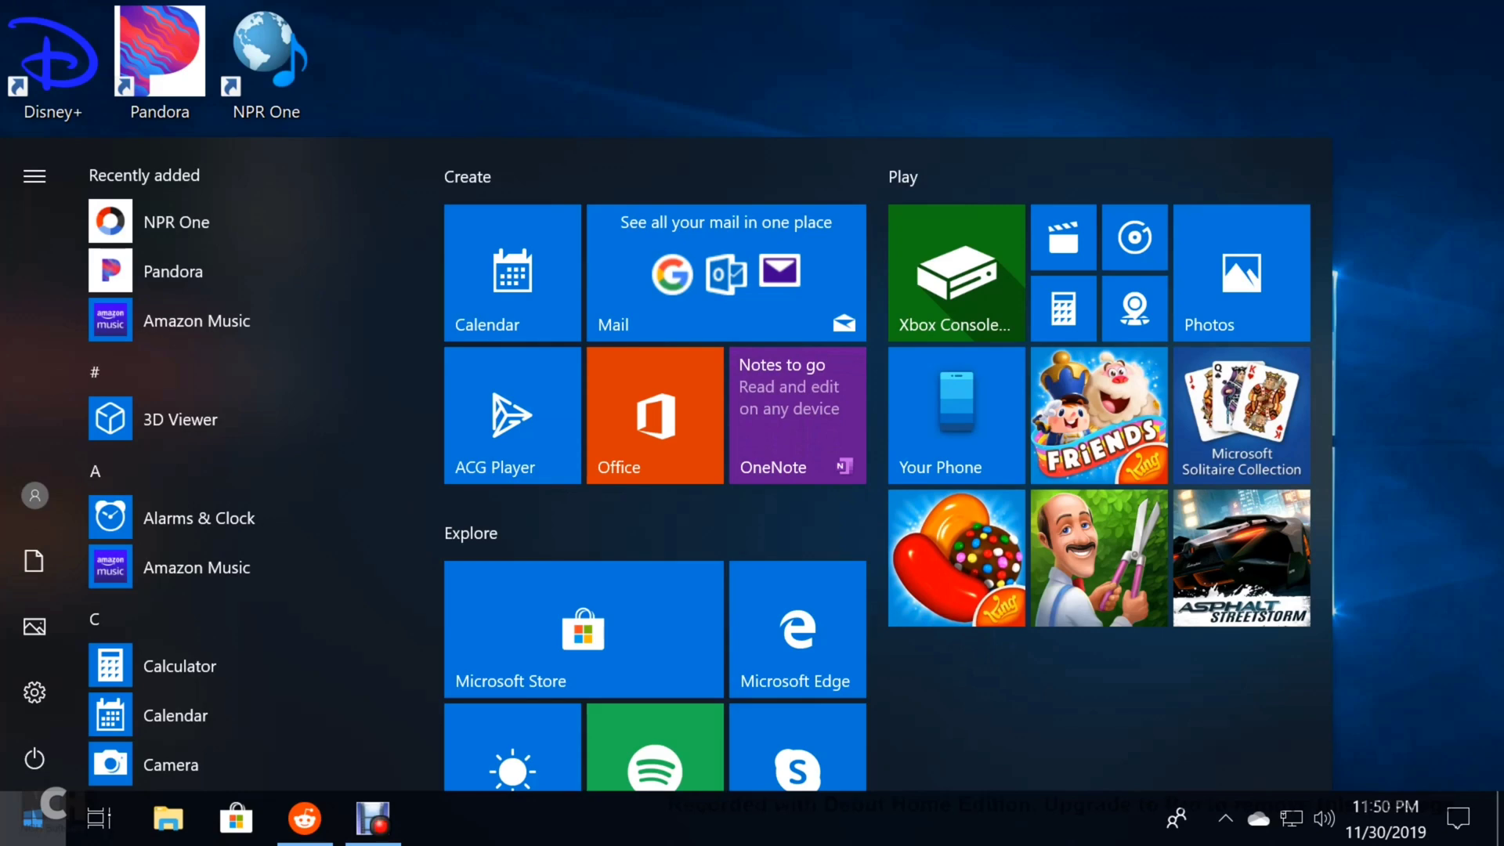
{"action": "type", "text": "netpl"}
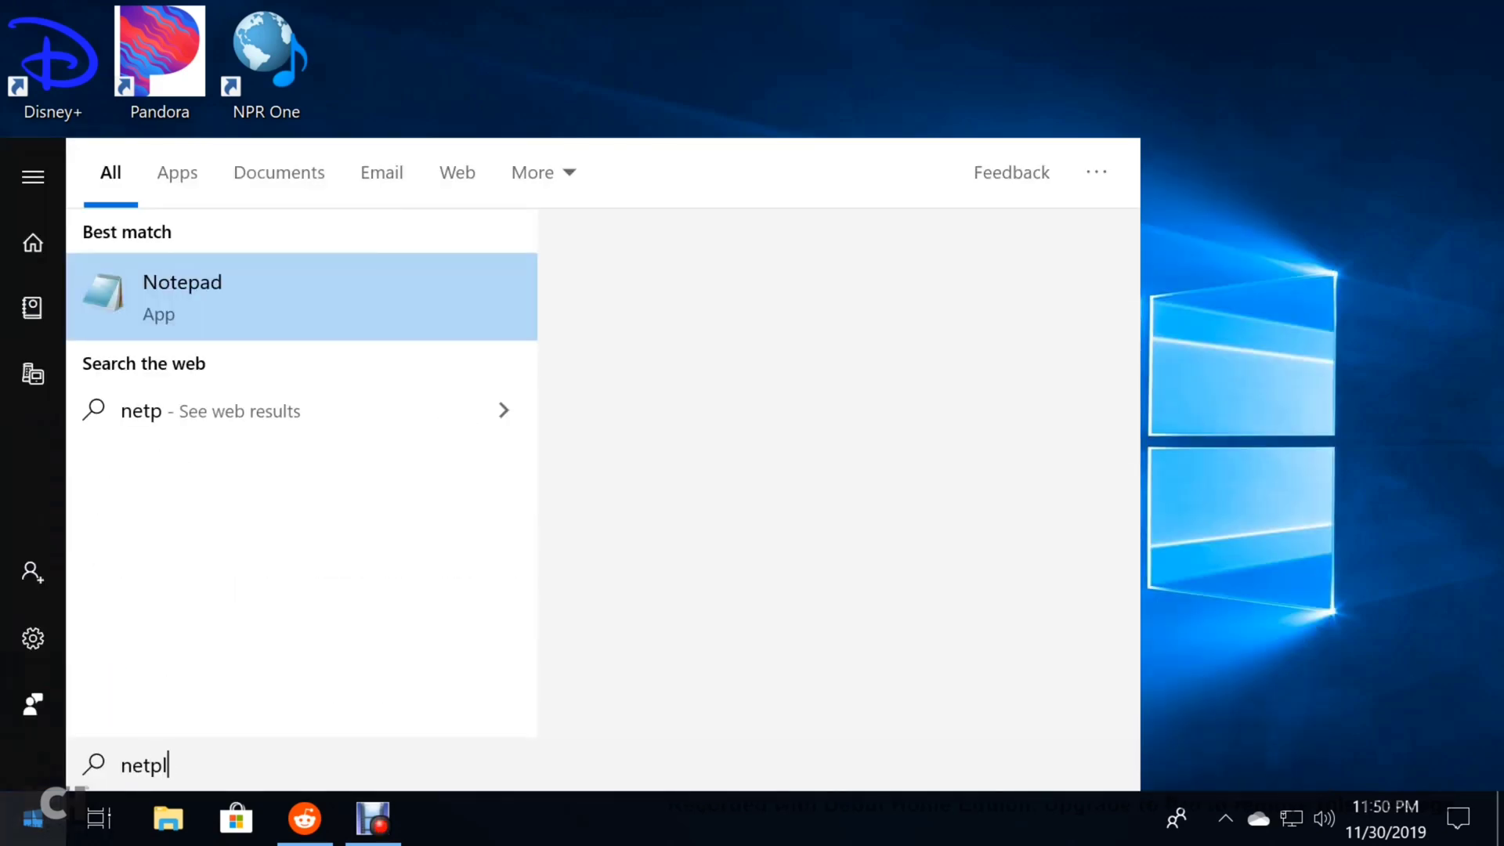
{"action": "type", "text": "wiz"}
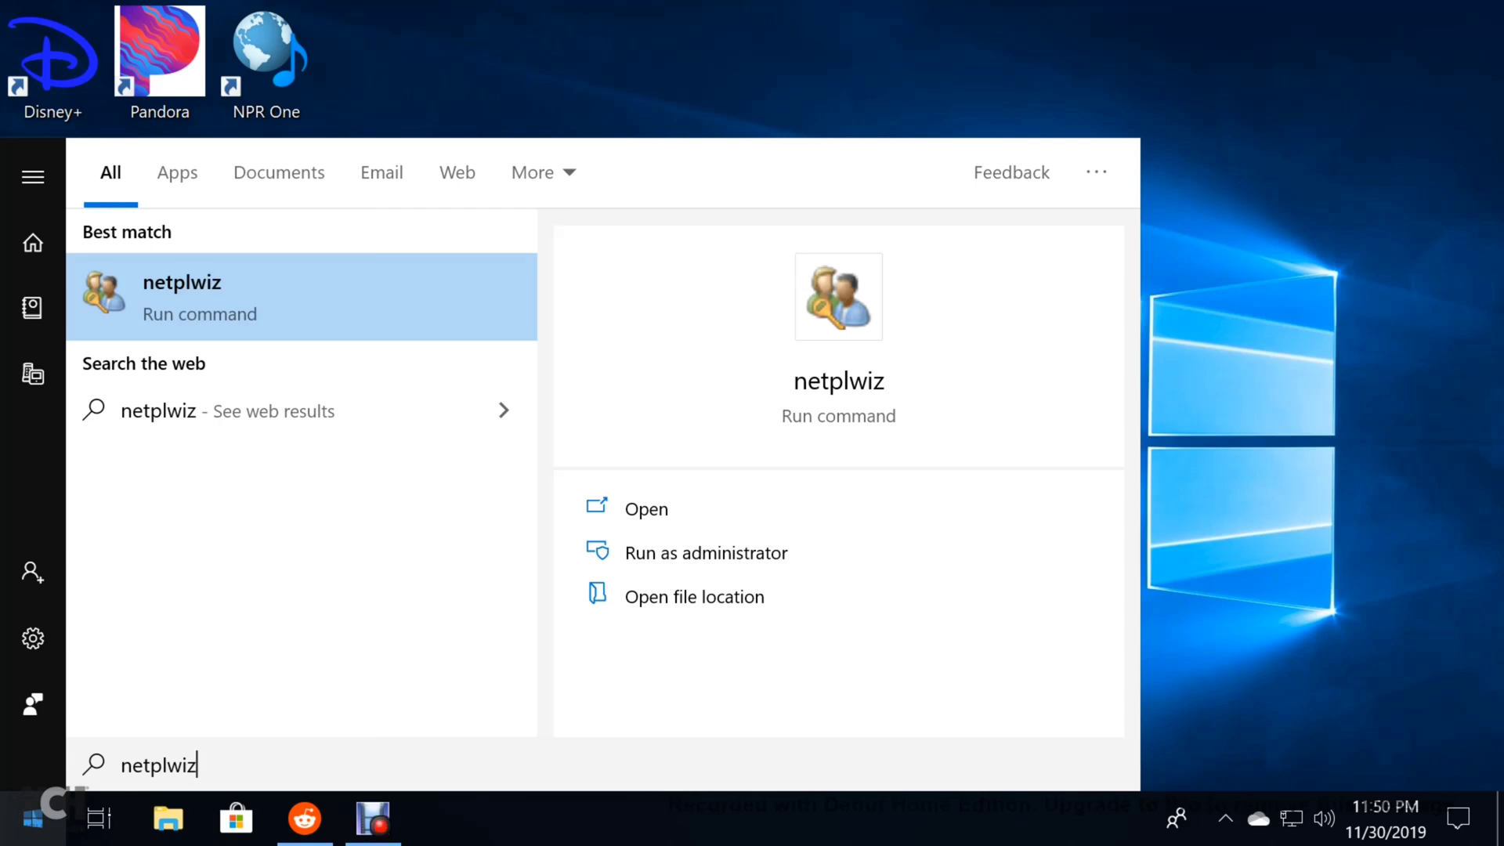
{"action": "key", "text": "Return"}
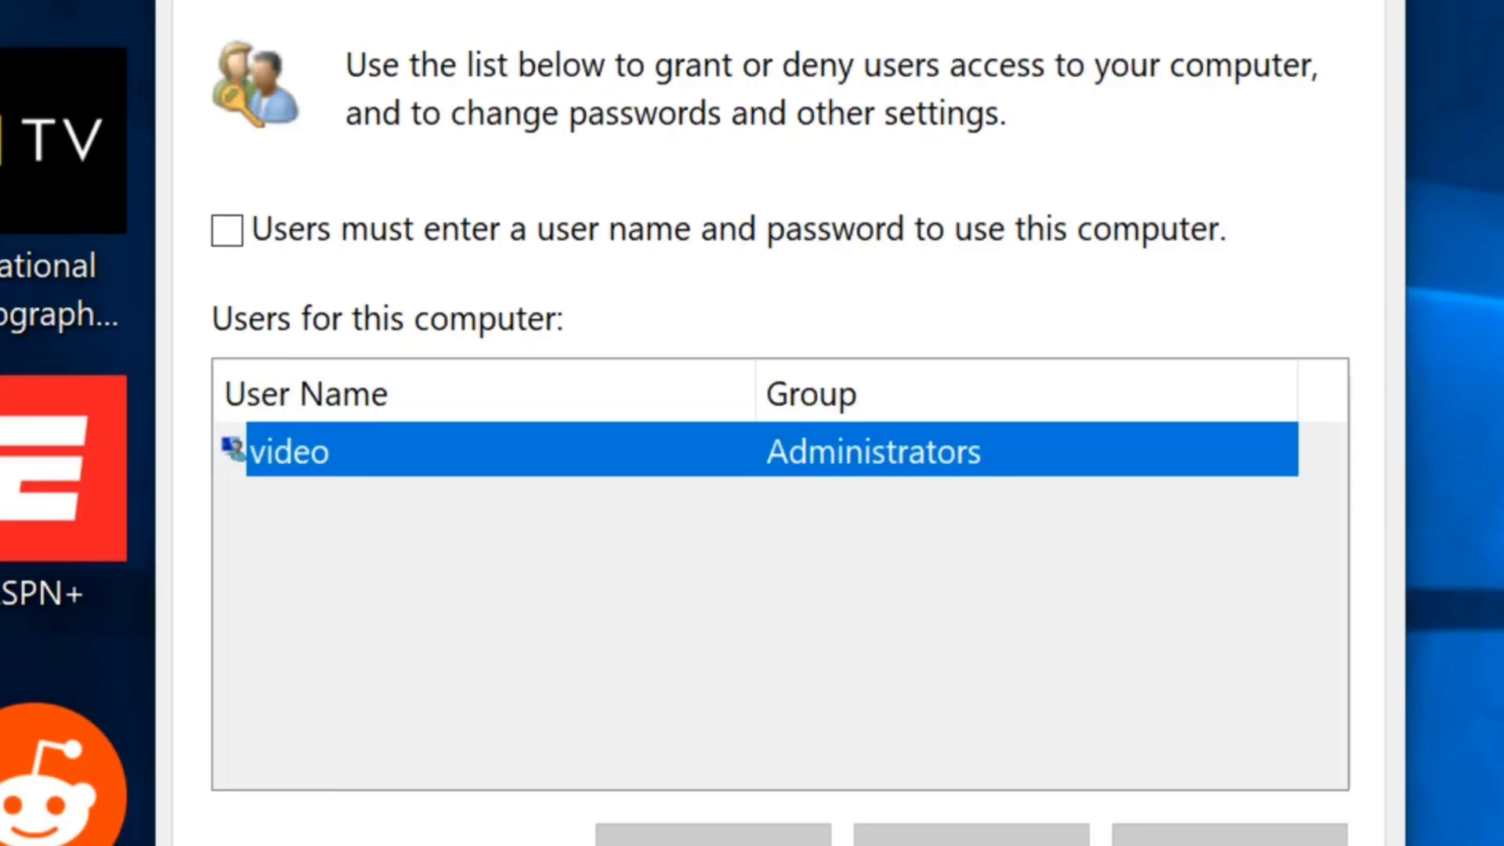
- Turn off the requirement for users to enter a user name and password on this computer, and submit the change
{"action": "left_click", "coordinate": [227, 231]}
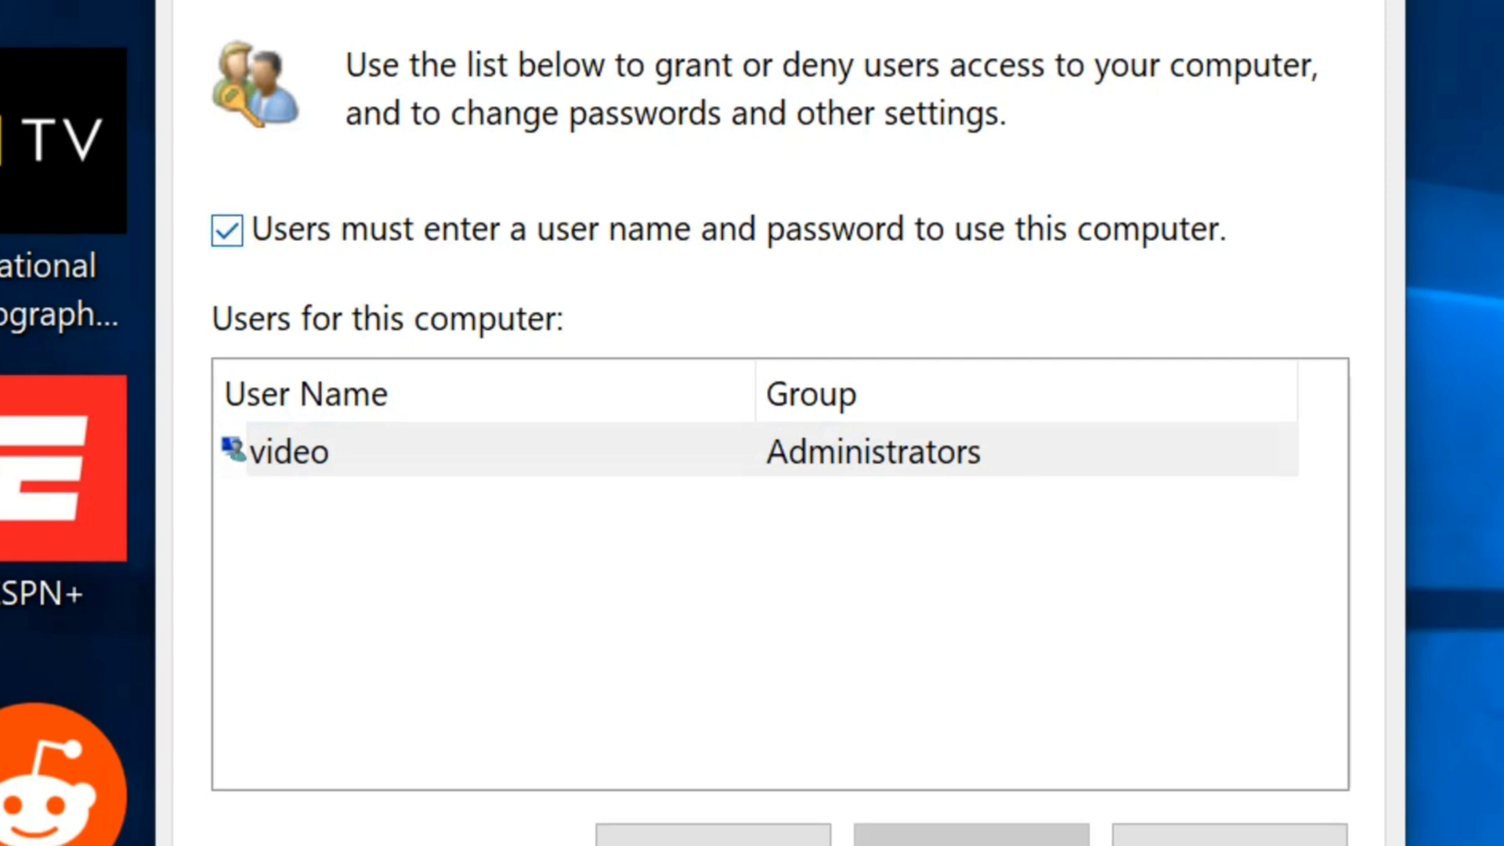
{"action": "key", "text": "space"}
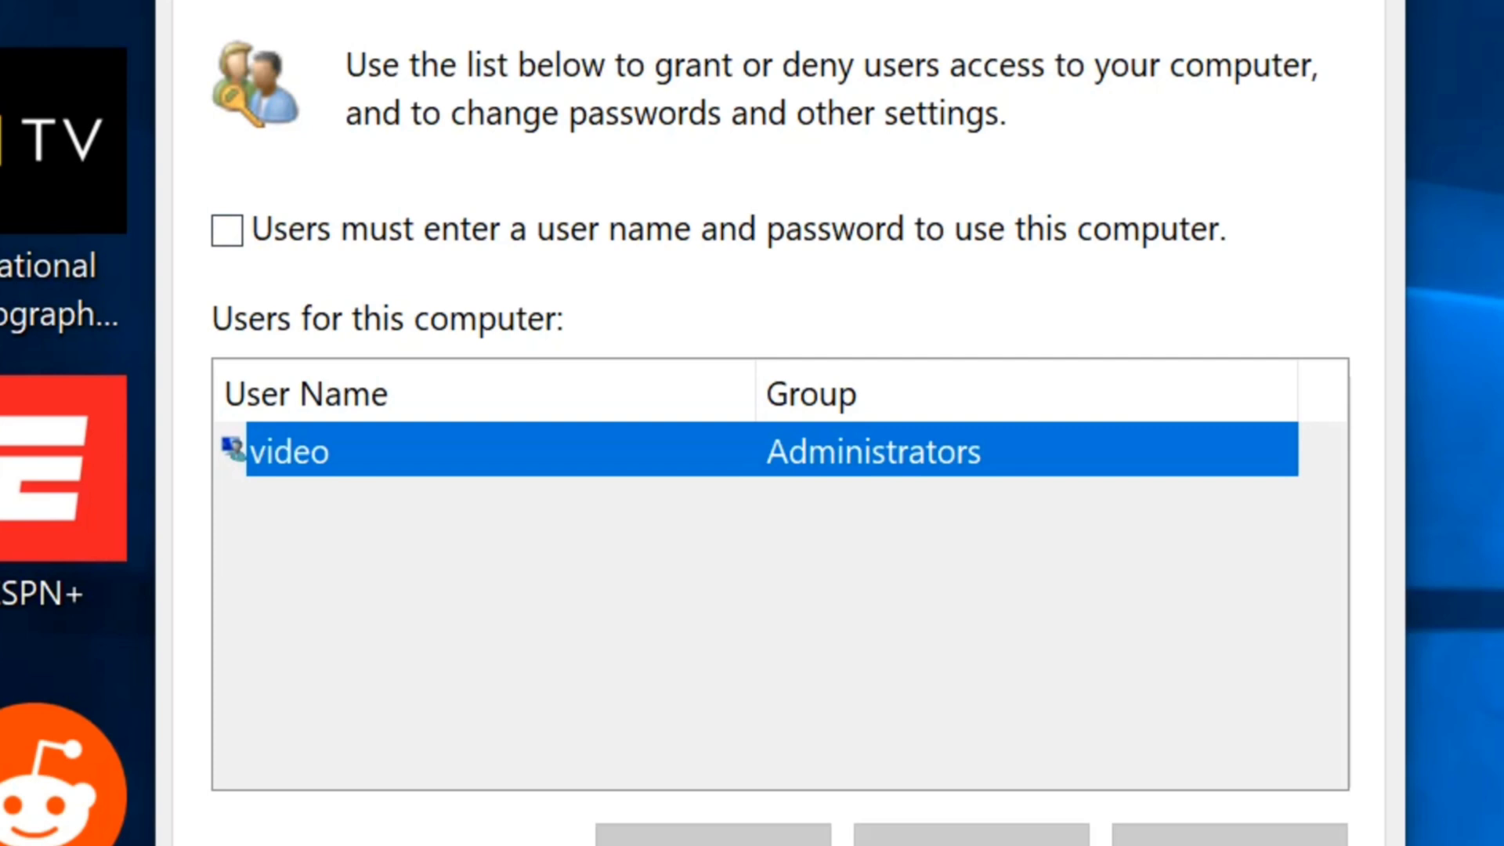
{"action": "key", "text": "Return"}
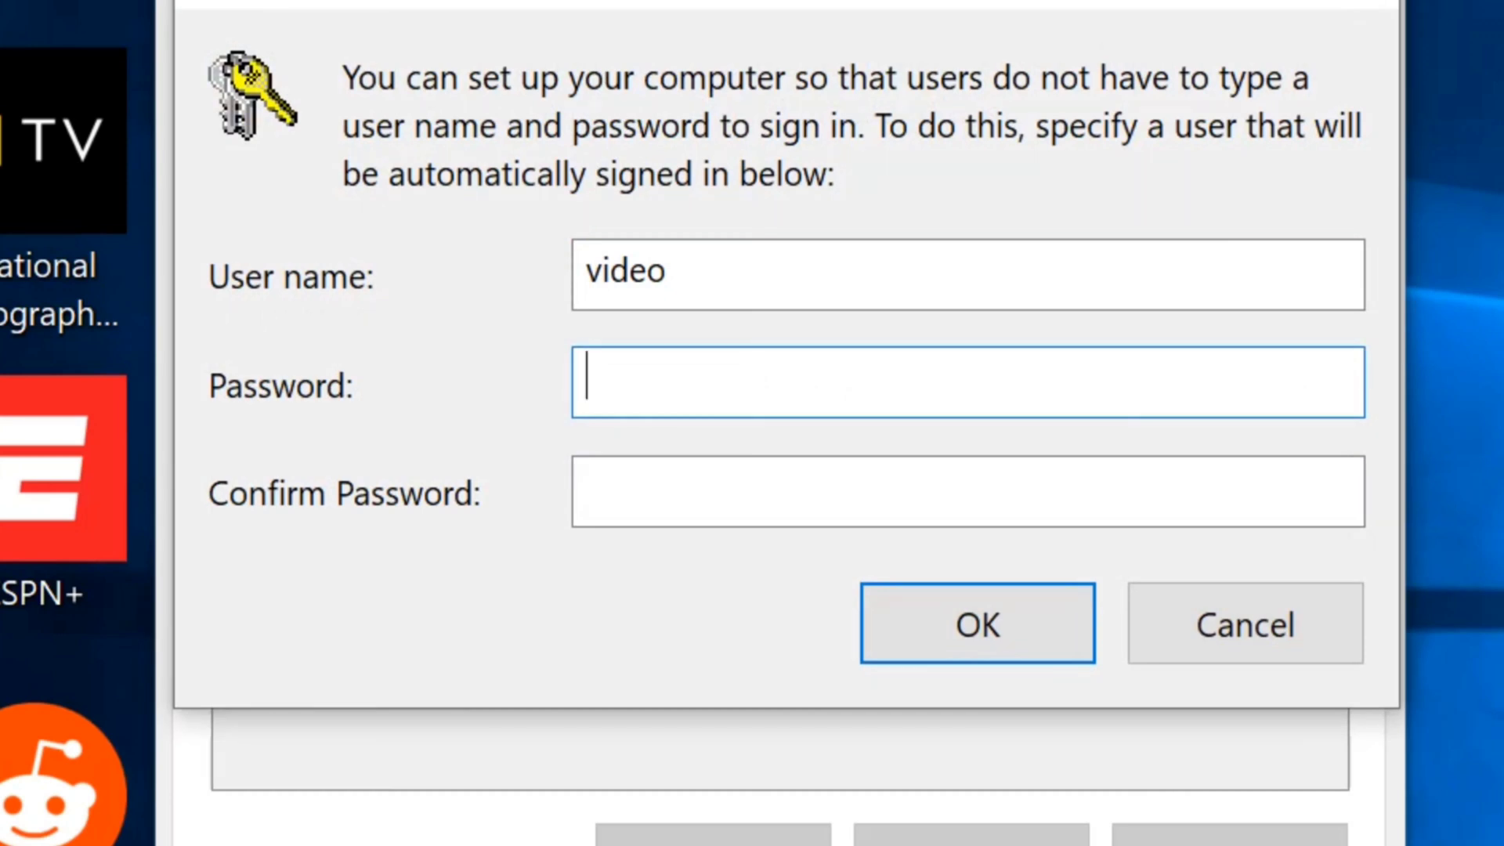
- Enter and confirm the account password for automatic sign-in, and accept the user account settings
{"action": "type", "text": "•••••••"}
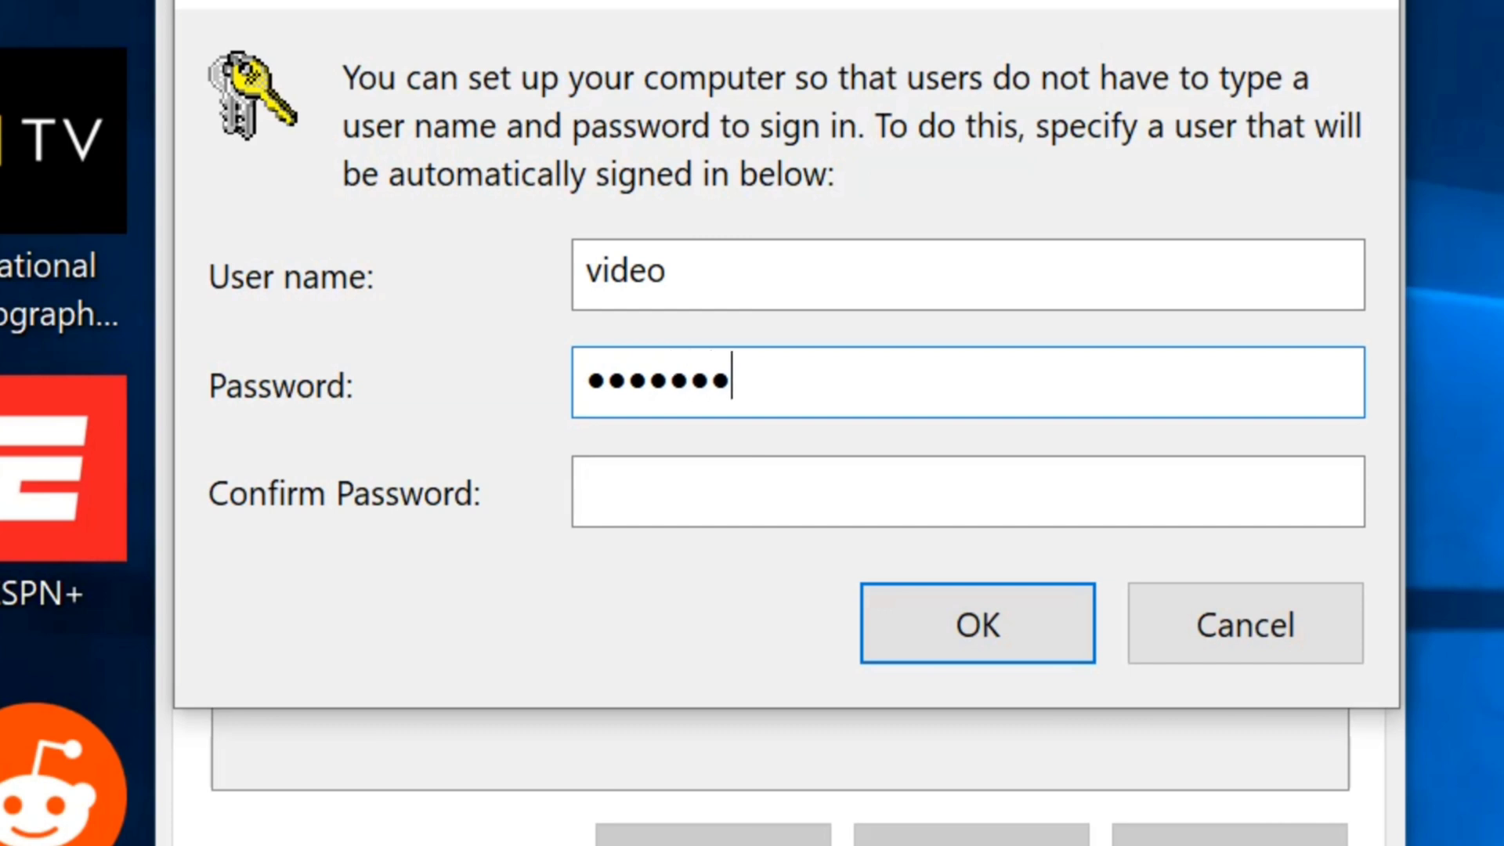
{"action": "type", "text": "•"}
{"action": "key", "text": "Tab"}
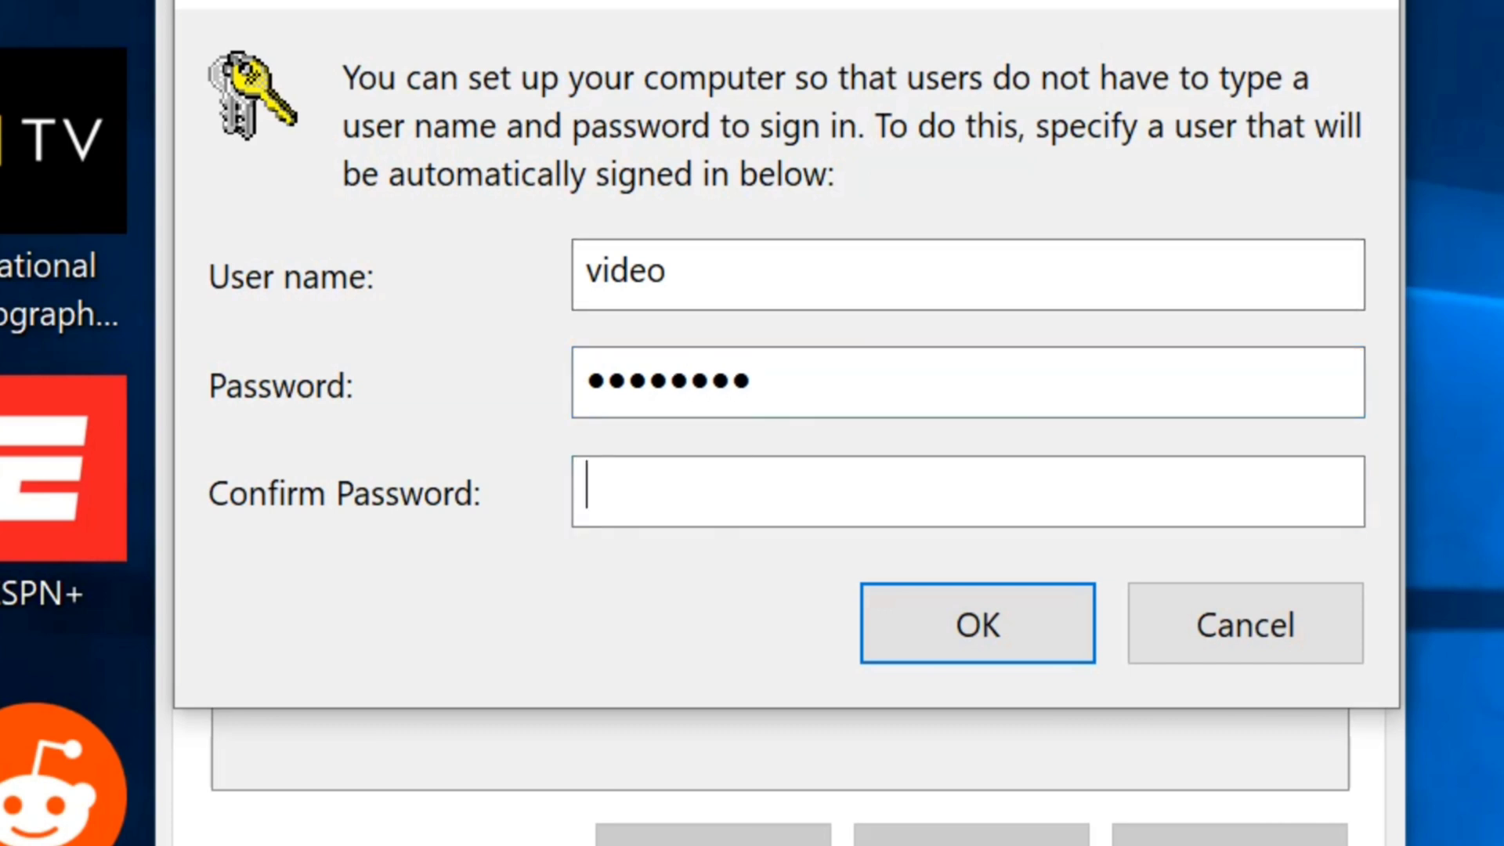
{"action": "type", "text": "•••••••"}
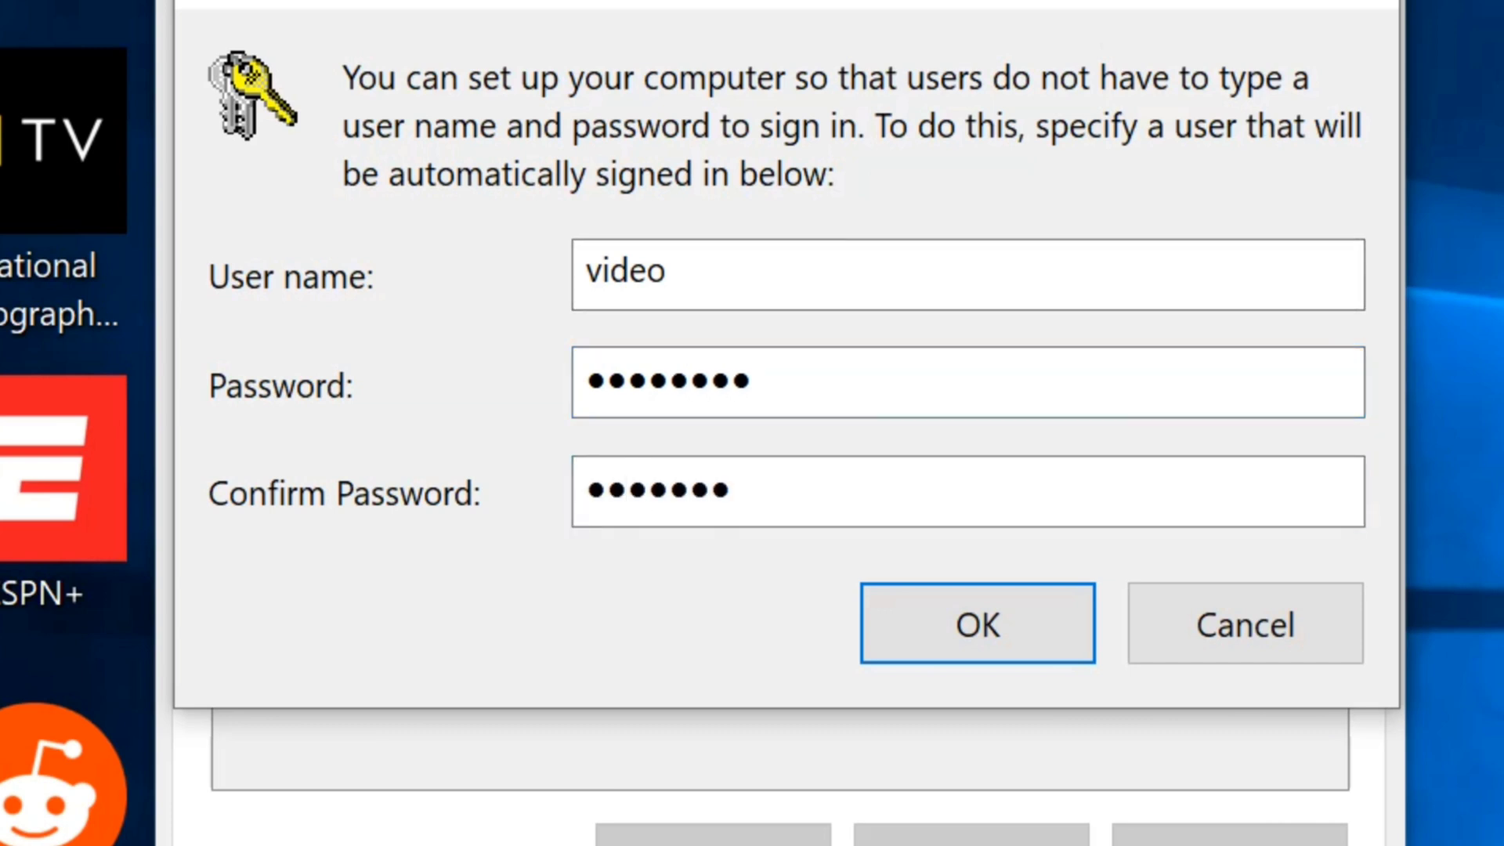
{"action": "type", "text": "•"}
{"action": "key", "text": "Return"}
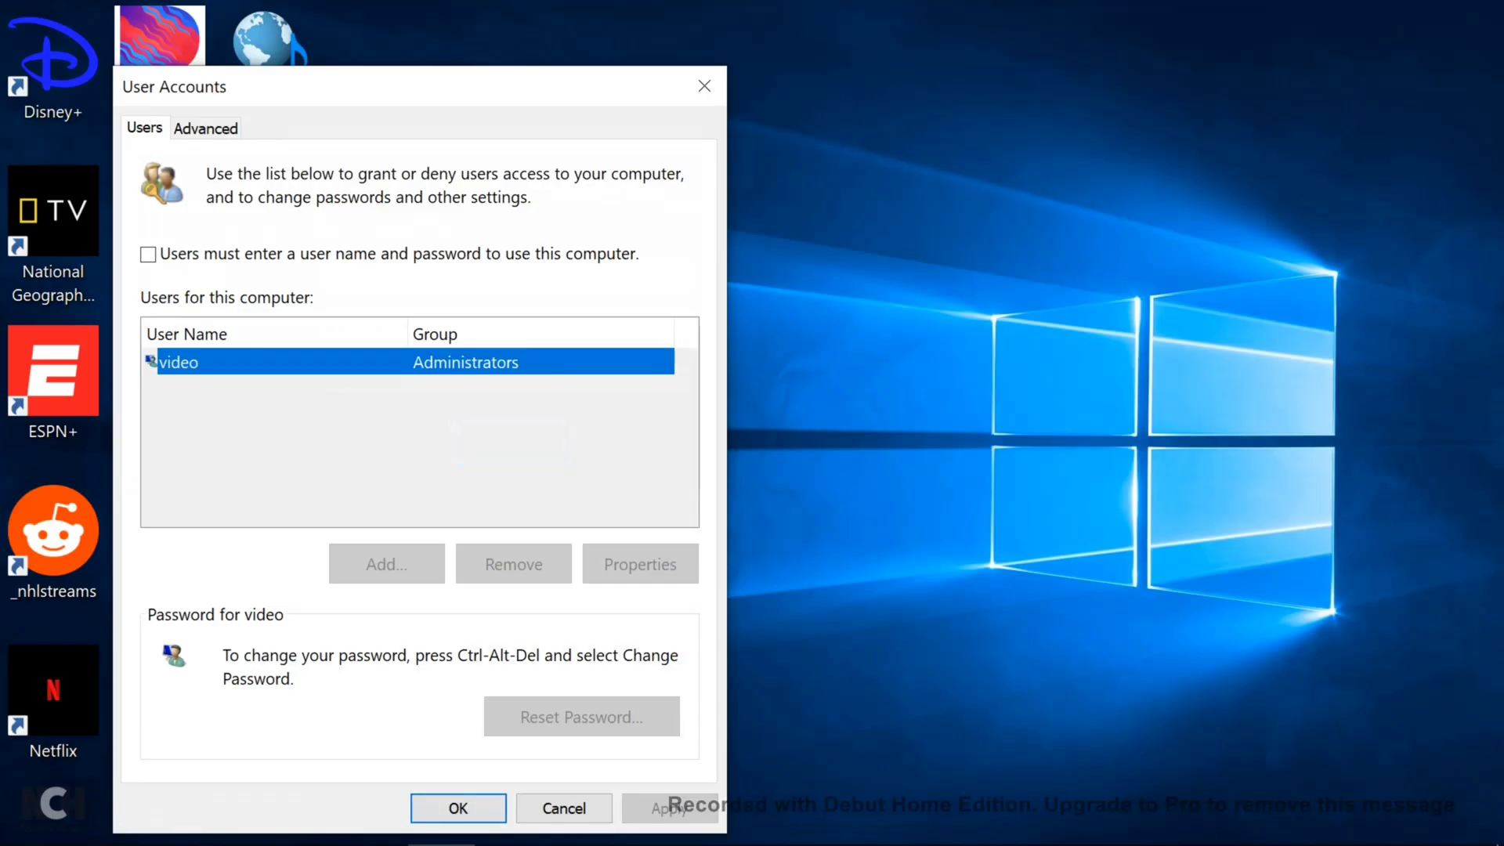
{"action": "left_click", "coordinate": [459, 807]}
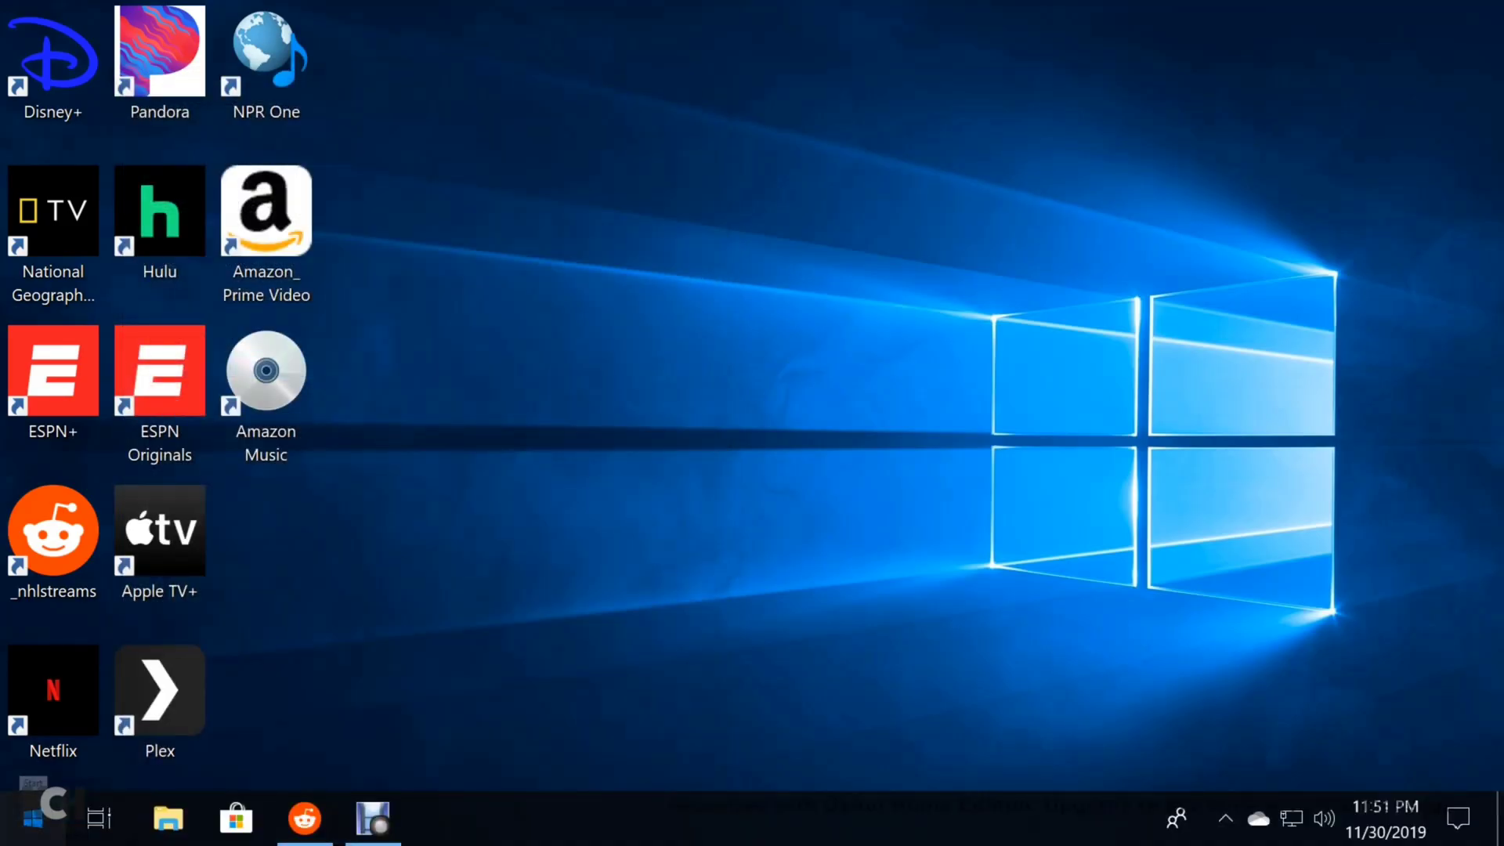
{"action": "left_click", "coordinate": [33, 819]}
{"action": "left_click", "coordinate": [35, 758]}
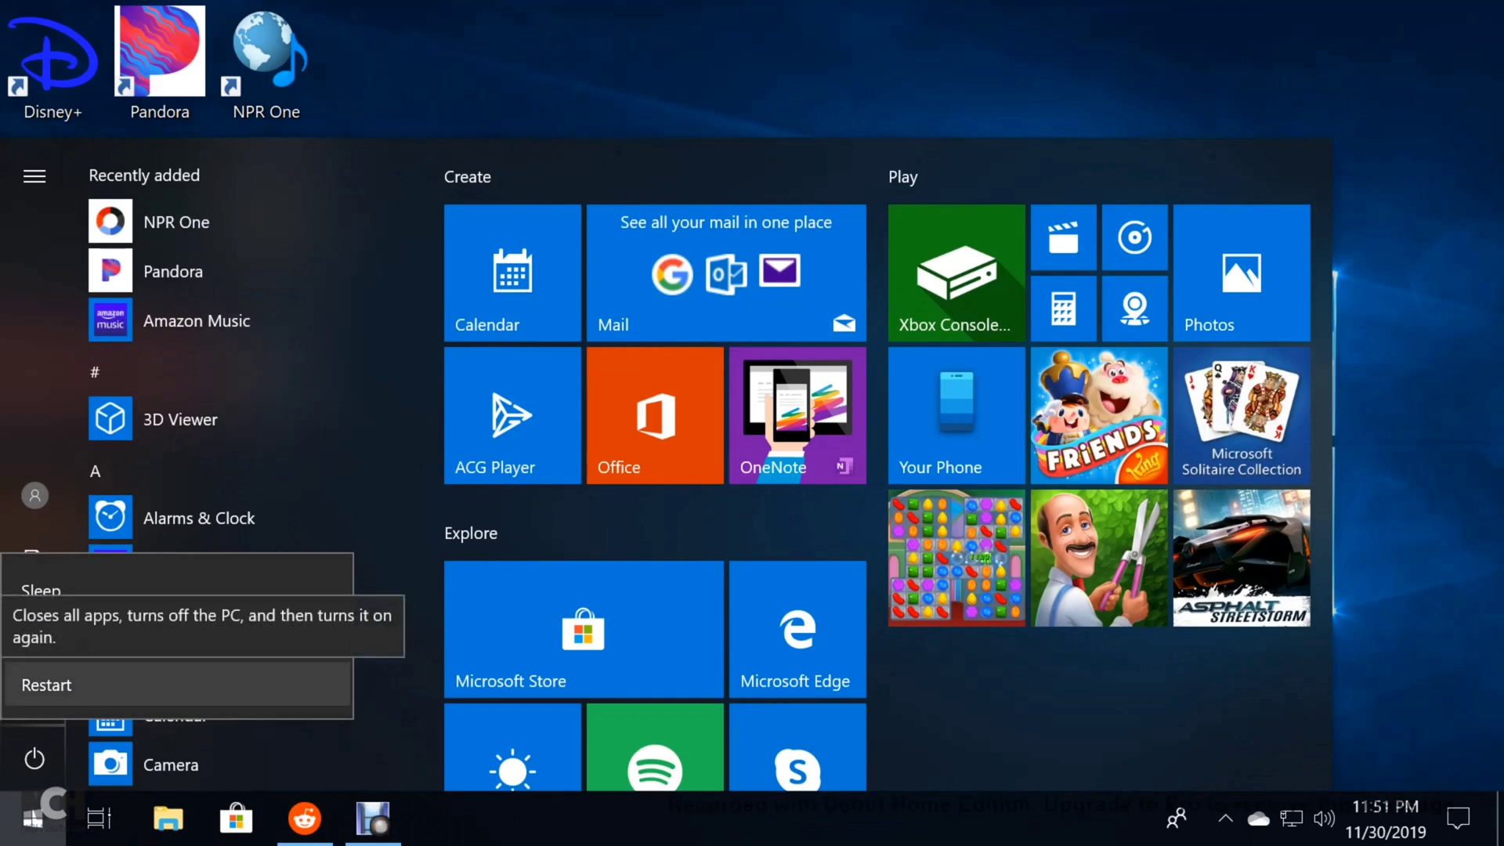
{"action": "key", "text": "Escape"}
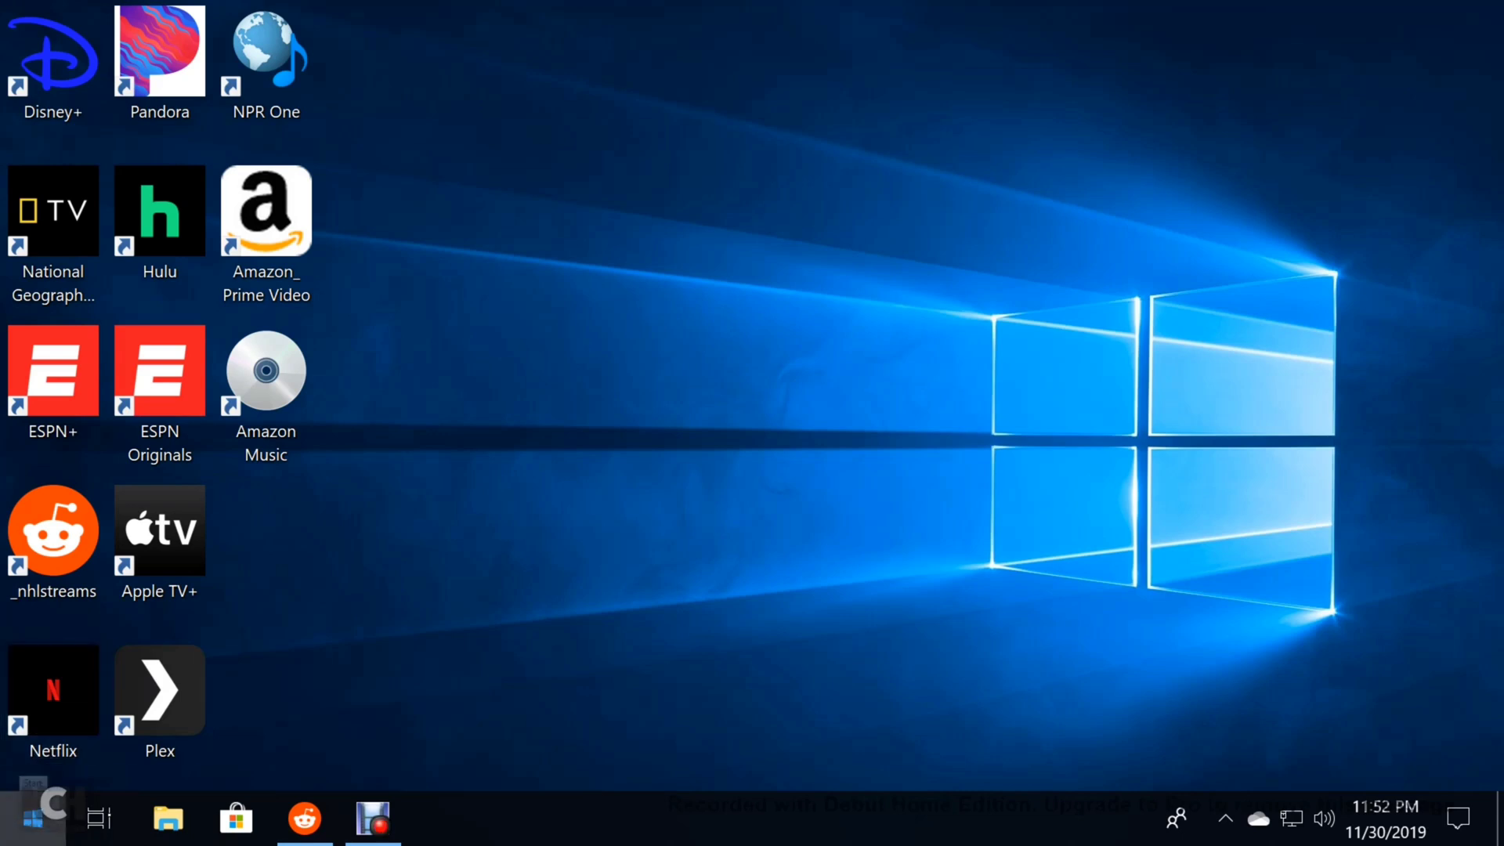
- Search Windows for "file explorer options" and open that settings dialog
{"action": "left_click", "coordinate": [33, 818]}
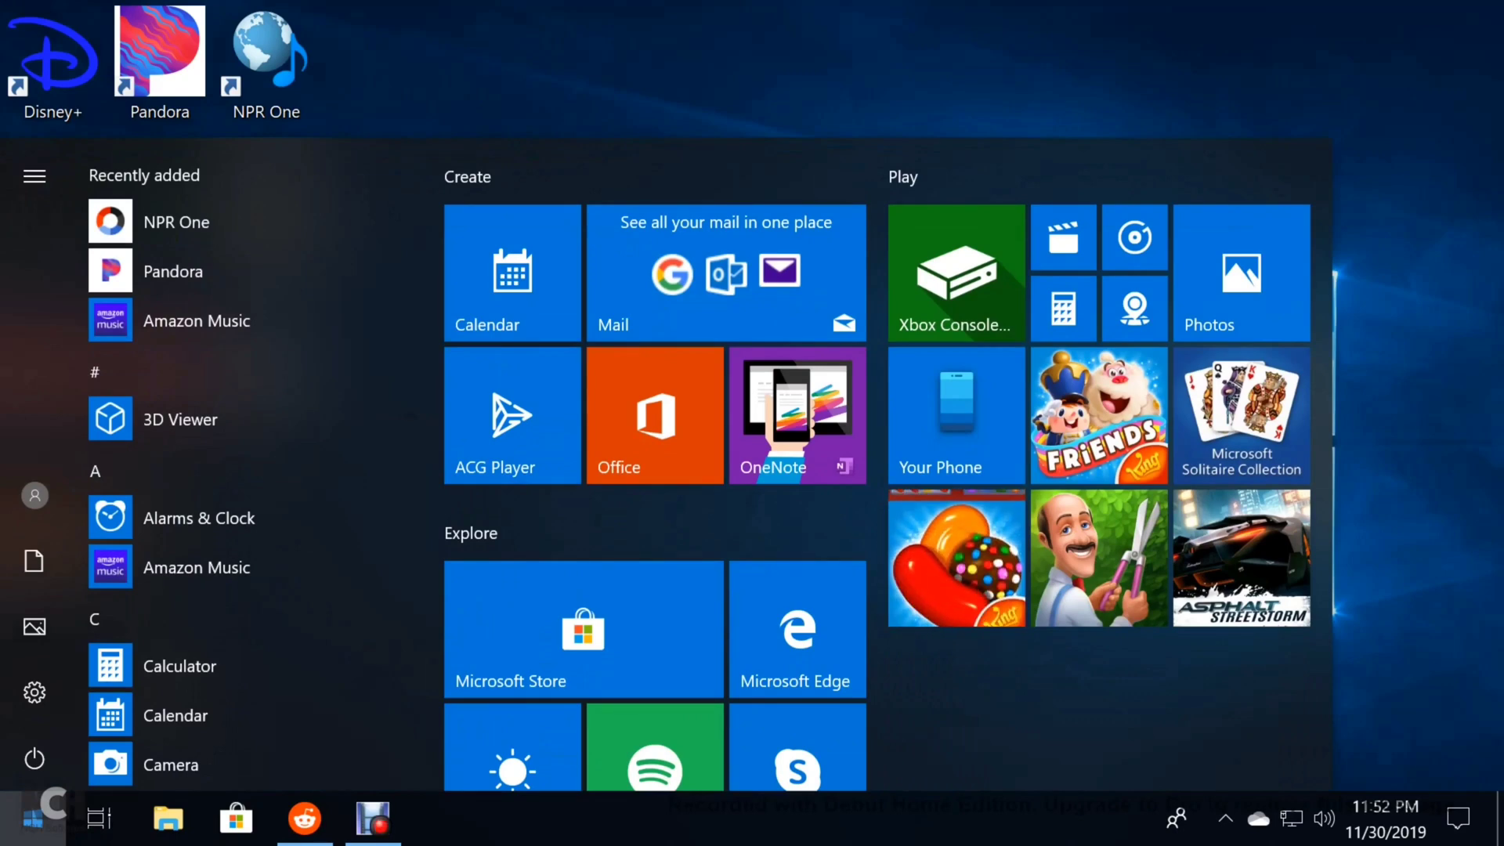
{"action": "type", "text": "file "}
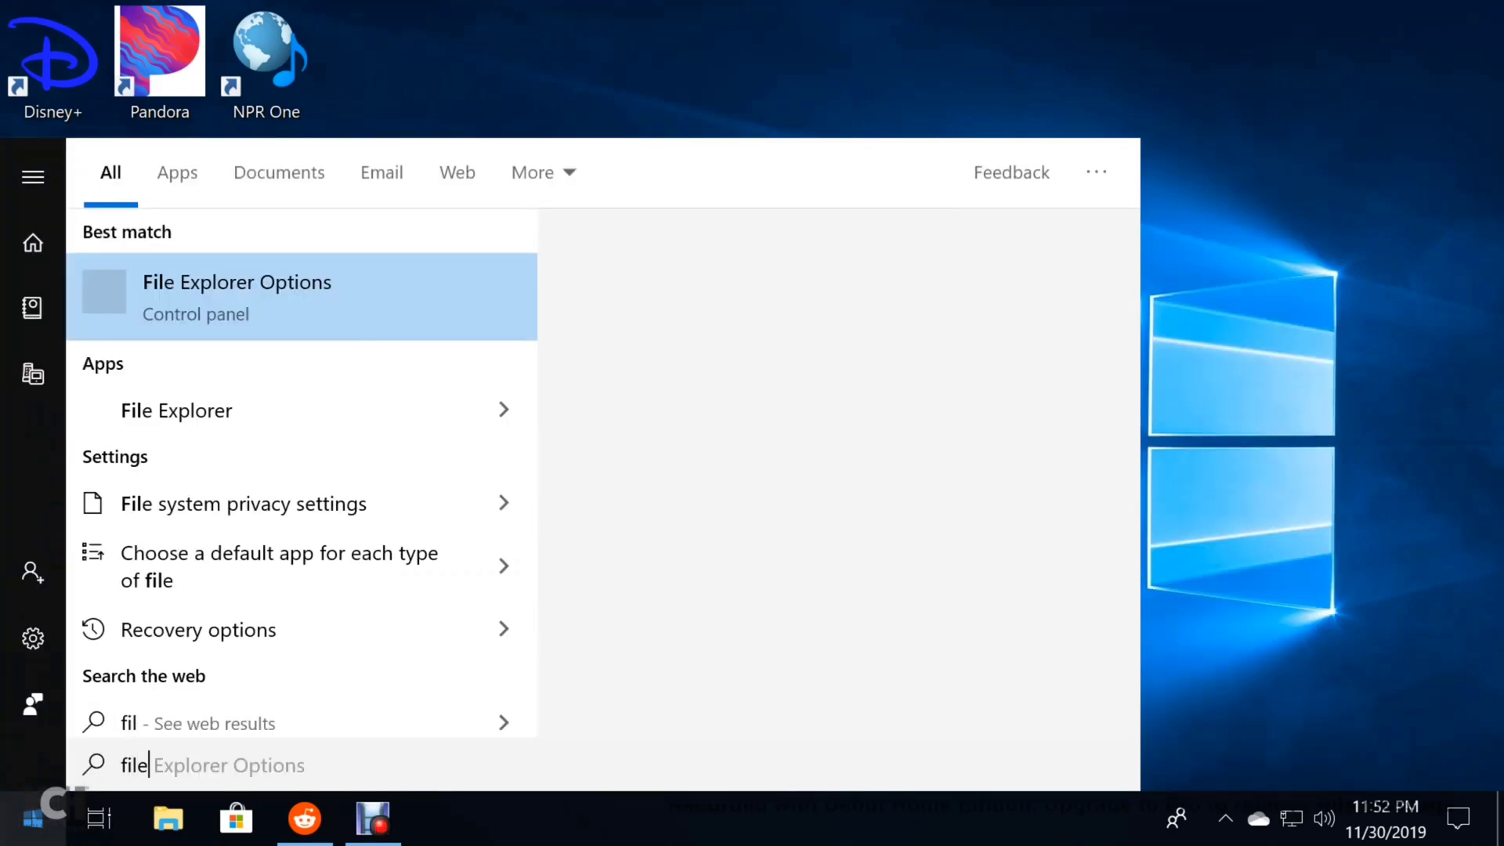
{"action": "type", "text": "ex"}
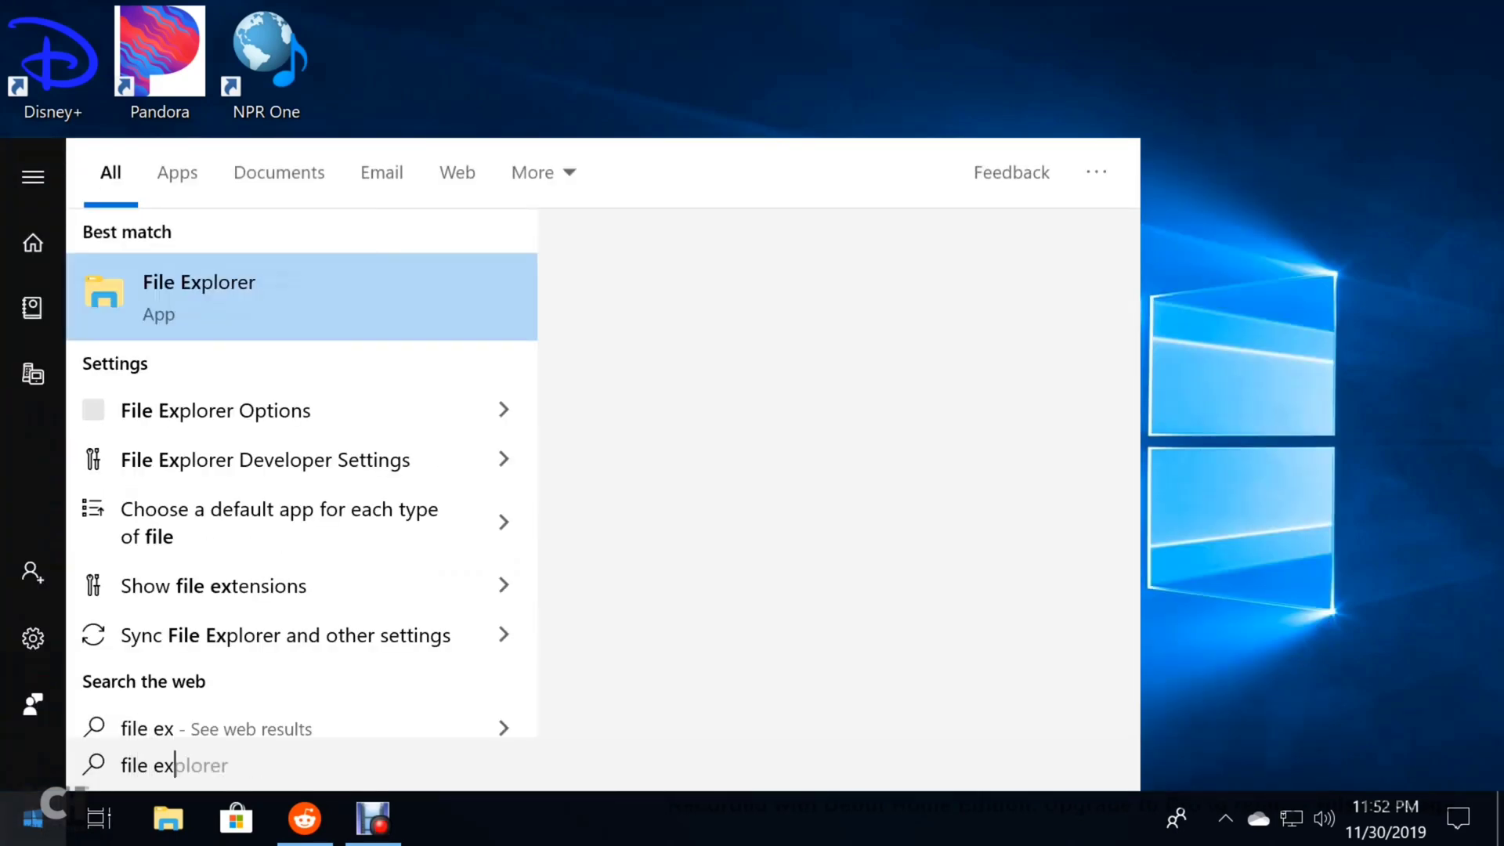
{"action": "type", "text": "plorer"}
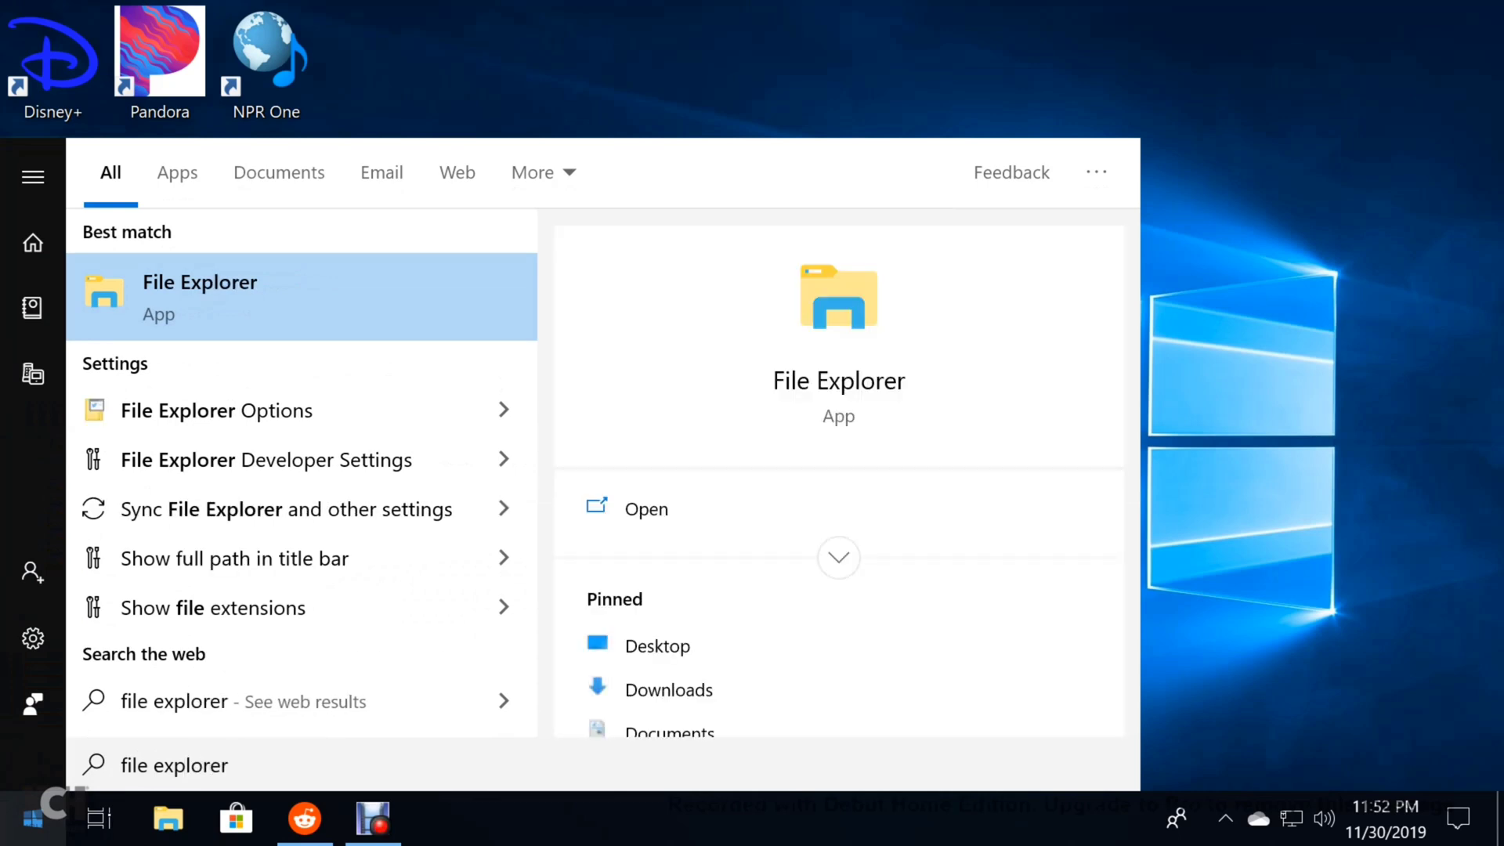
{"action": "type", "text": " optio"}
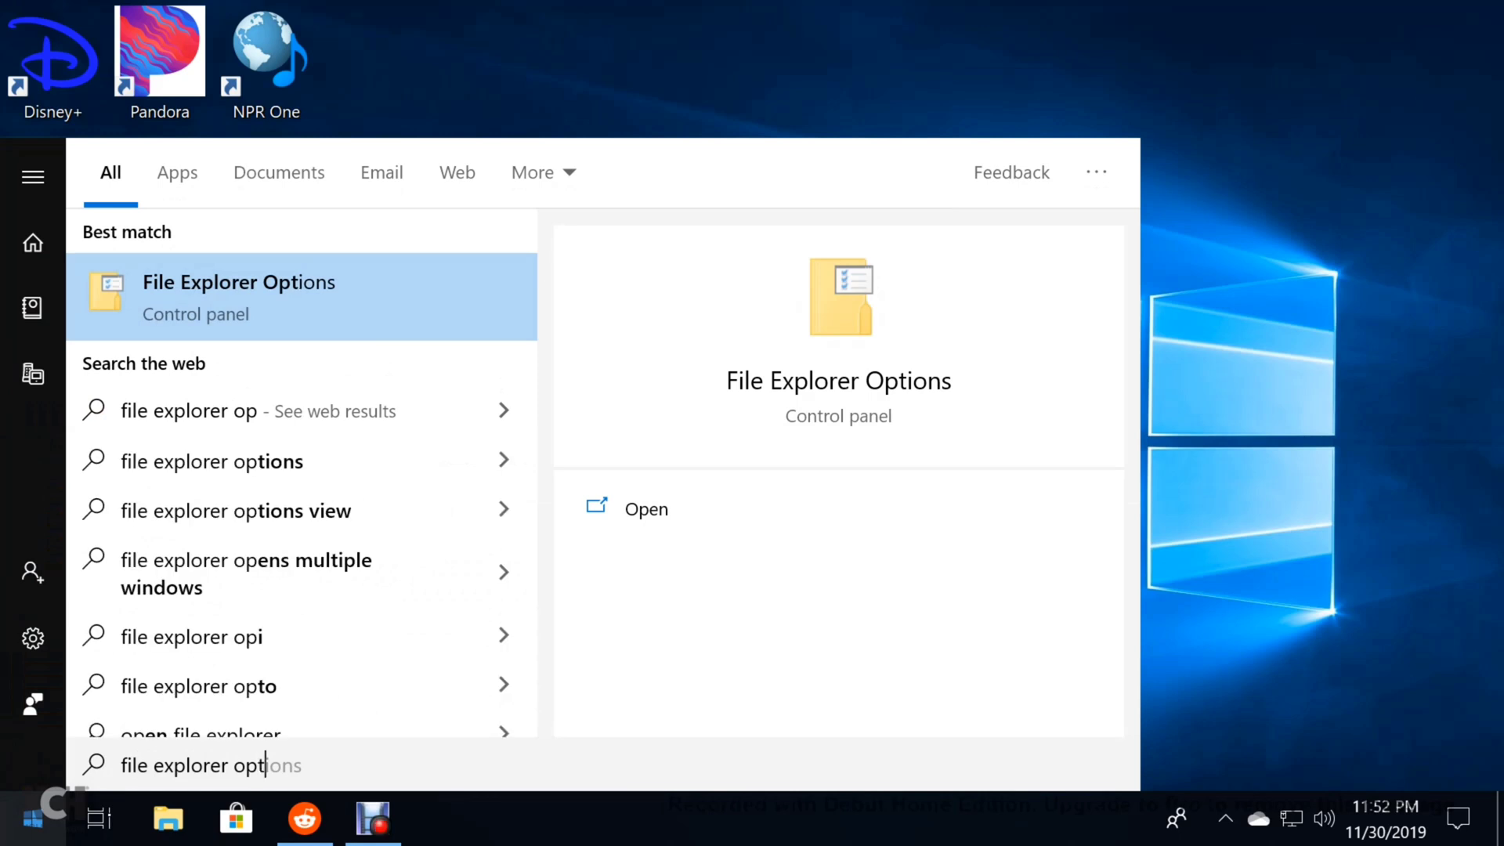
{"action": "type", "text": "ns"}
{"action": "key", "text": "Return"}
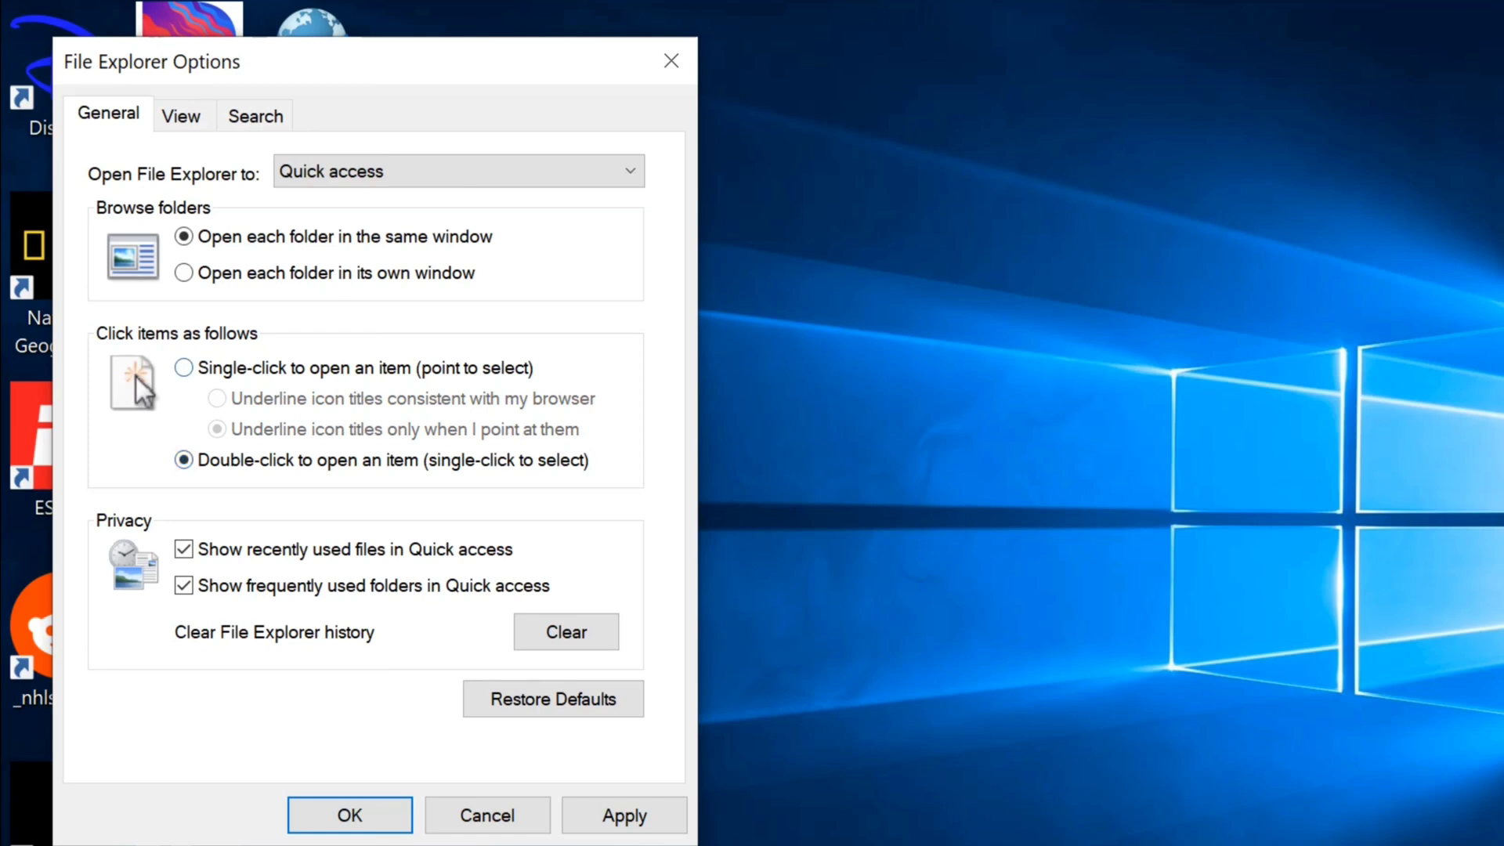
- Set items to open with a single click, accept the File Explorer options, and try it on the Amazon Prime Video shortcut
{"action": "left_click", "coordinate": [183, 369]}
{"action": "left_click", "coordinate": [624, 815]}
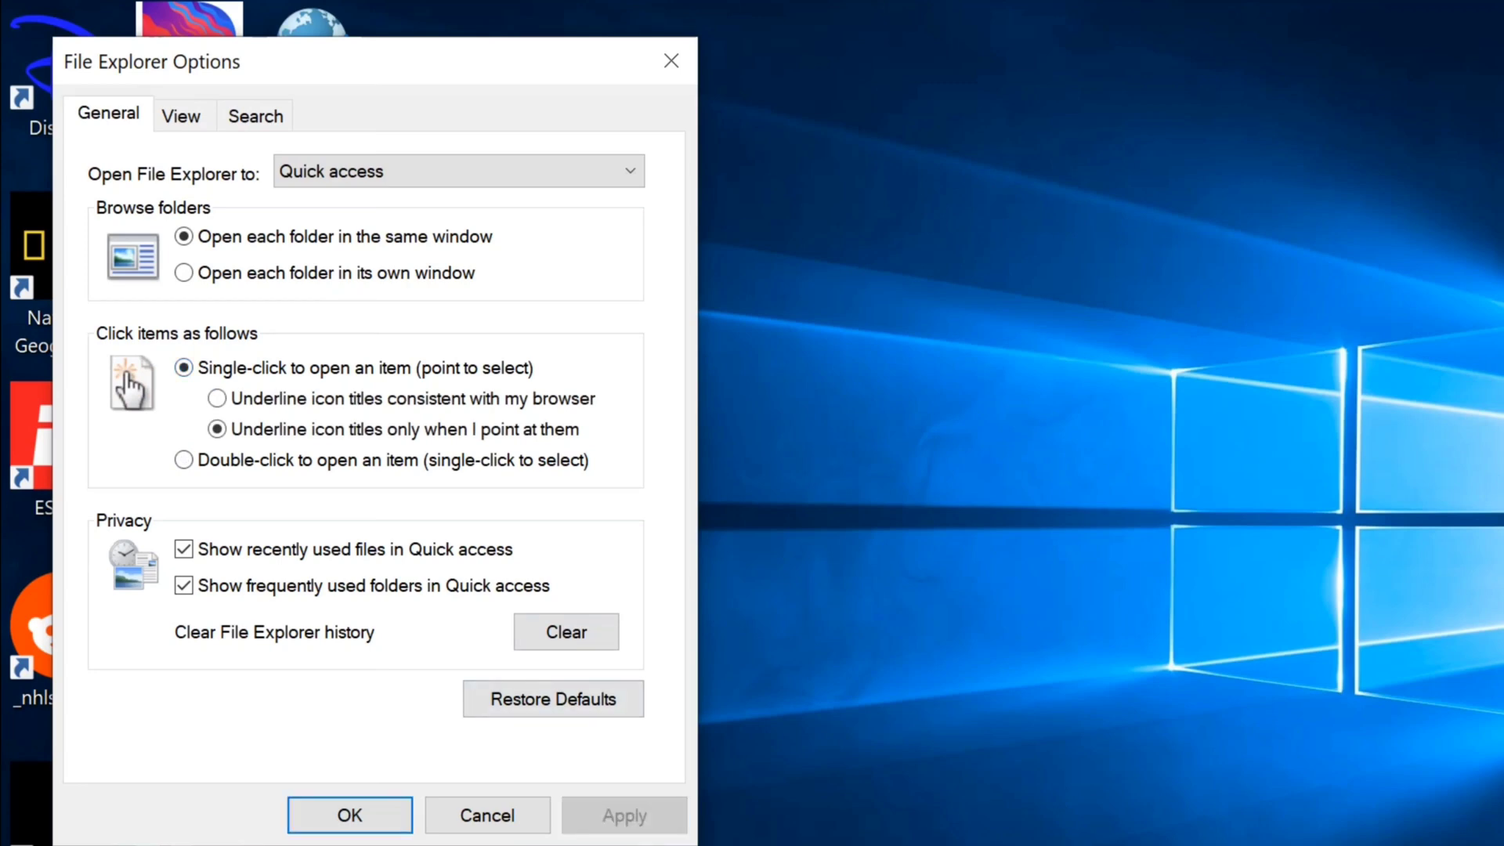
{"action": "left_click", "coordinate": [349, 815]}
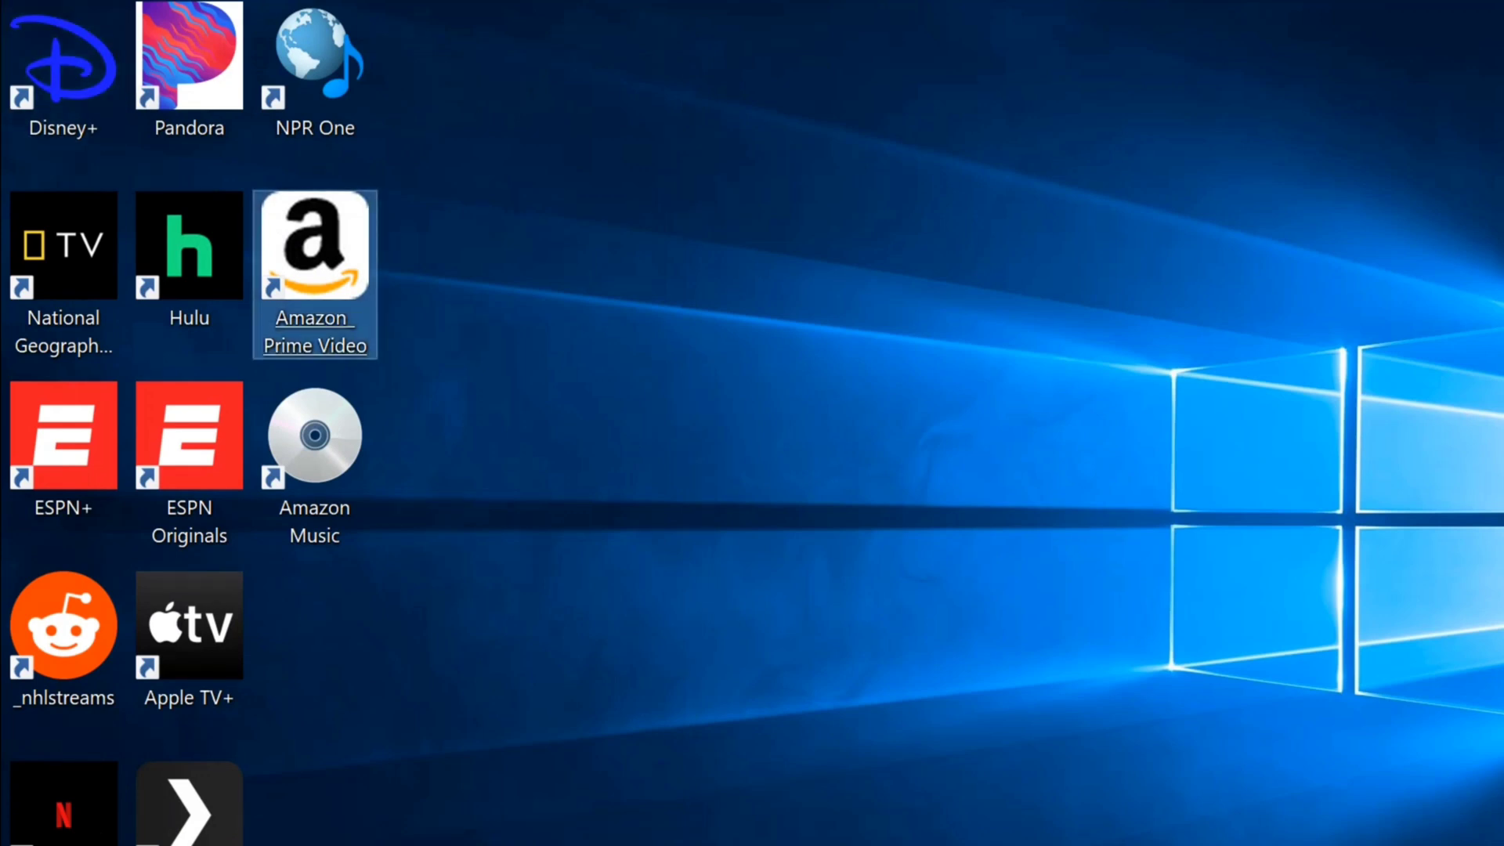
{"action": "left_click", "coordinate": [314, 259]}
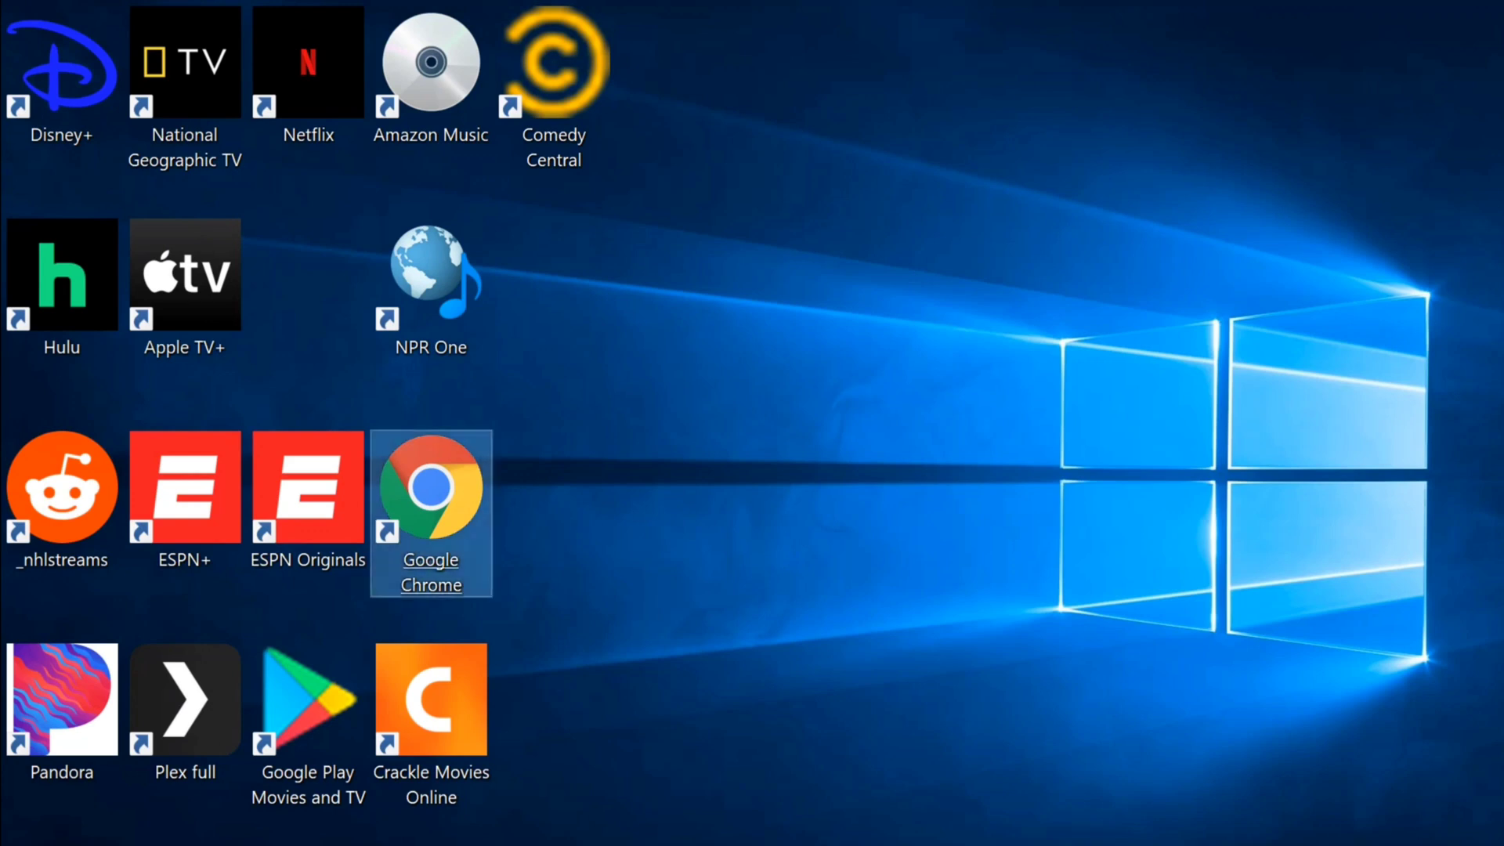
{"action": "left_click", "coordinate": [423, 493]}
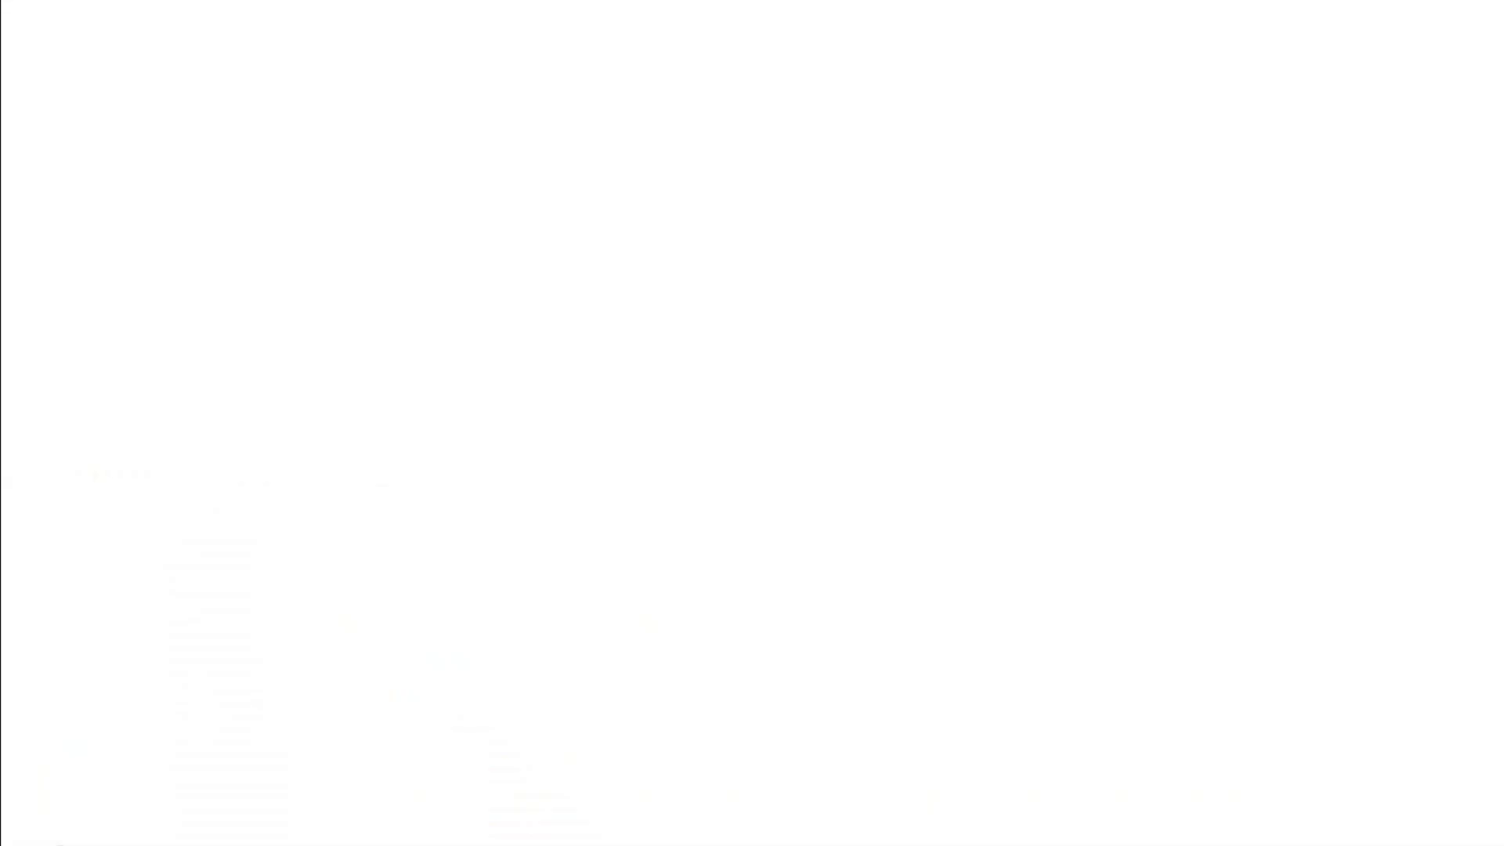
{"action": "type", "text": "www."}
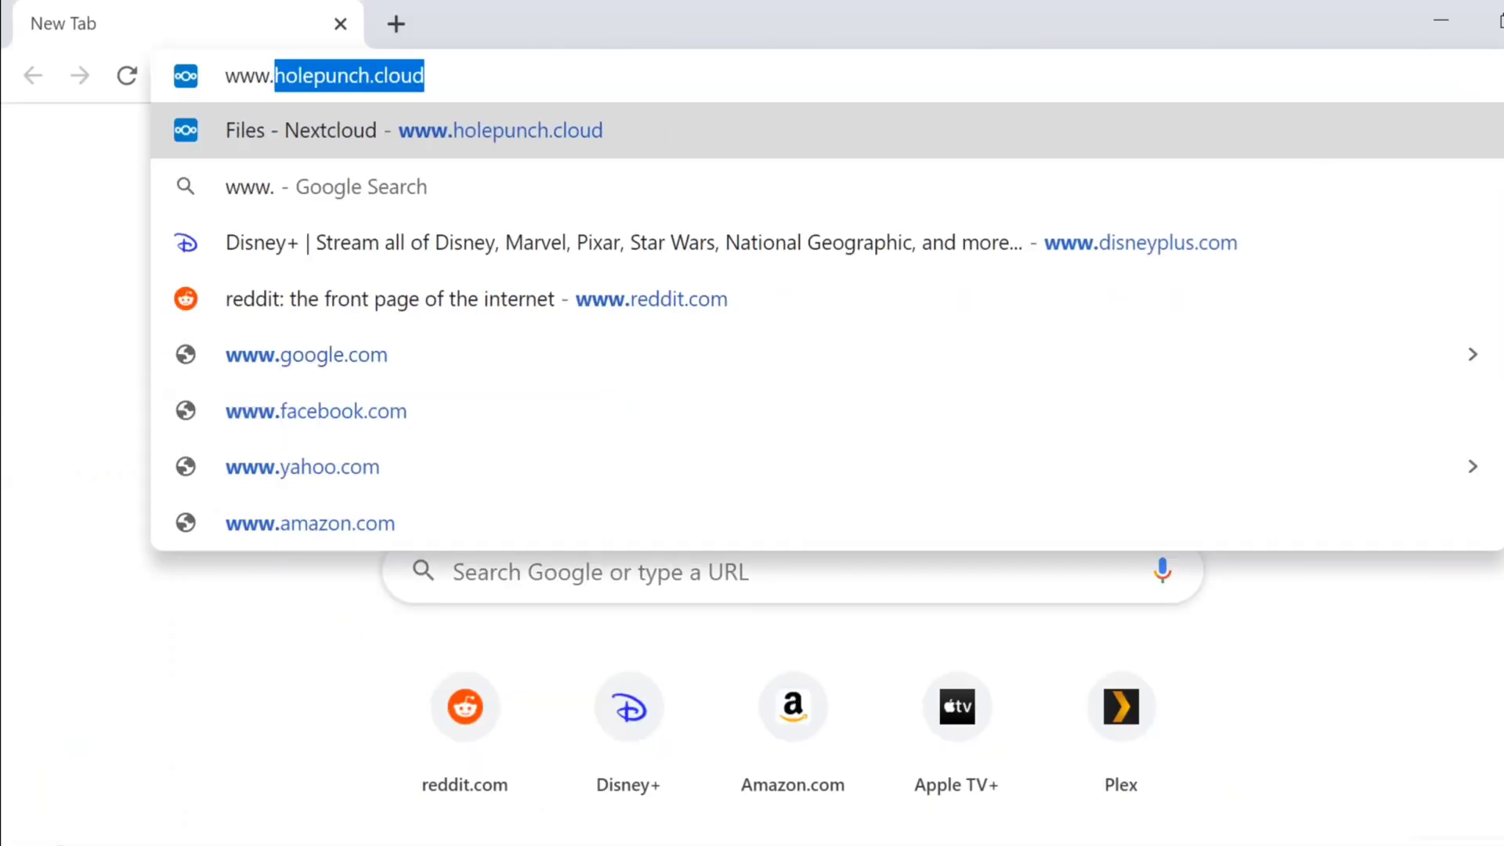
{"action": "type", "text": "amazo"}
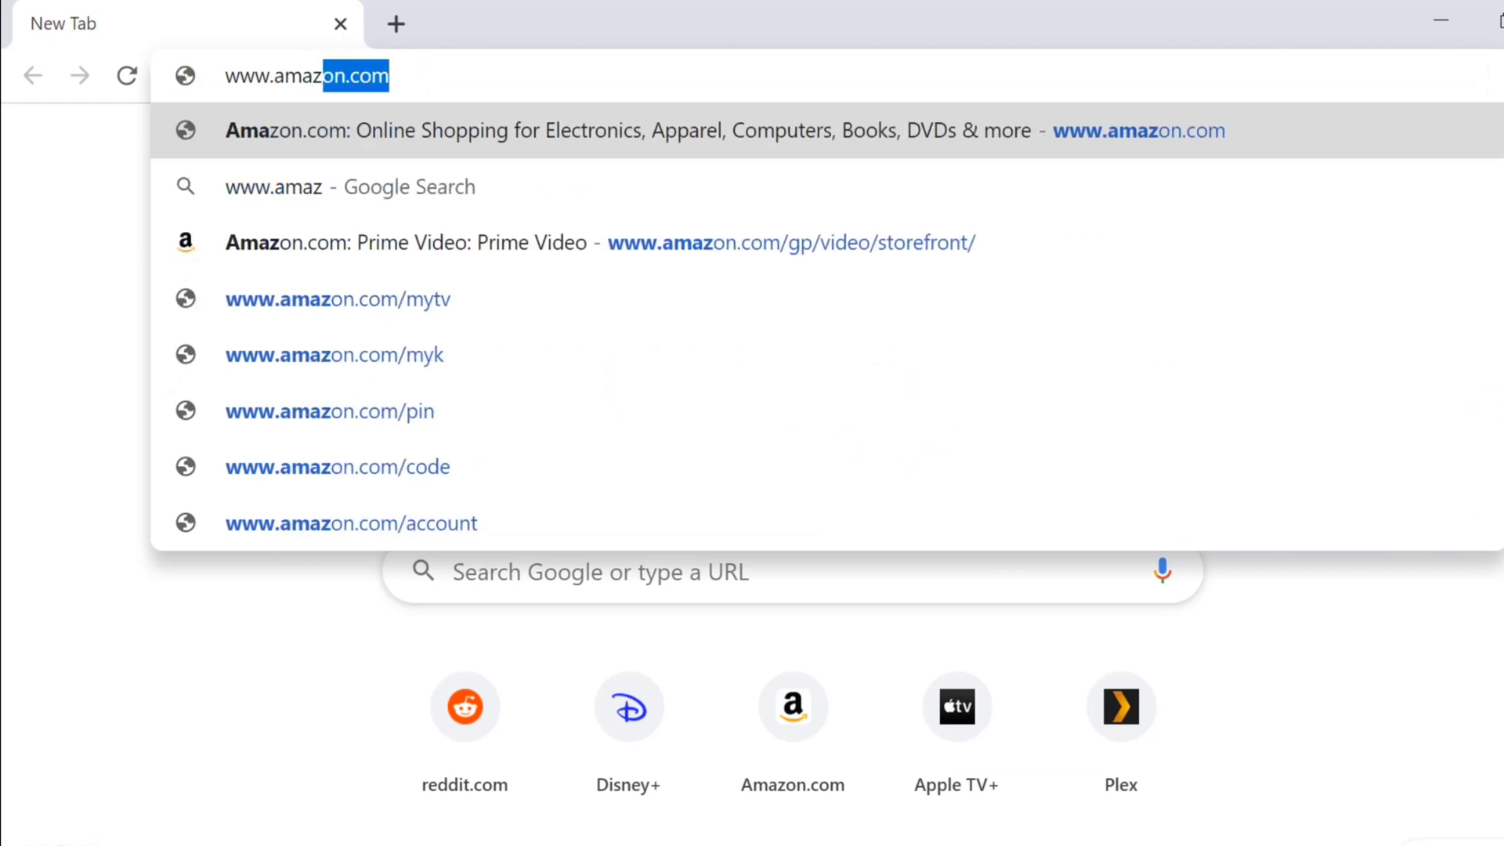
{"action": "type", "text": "n"}
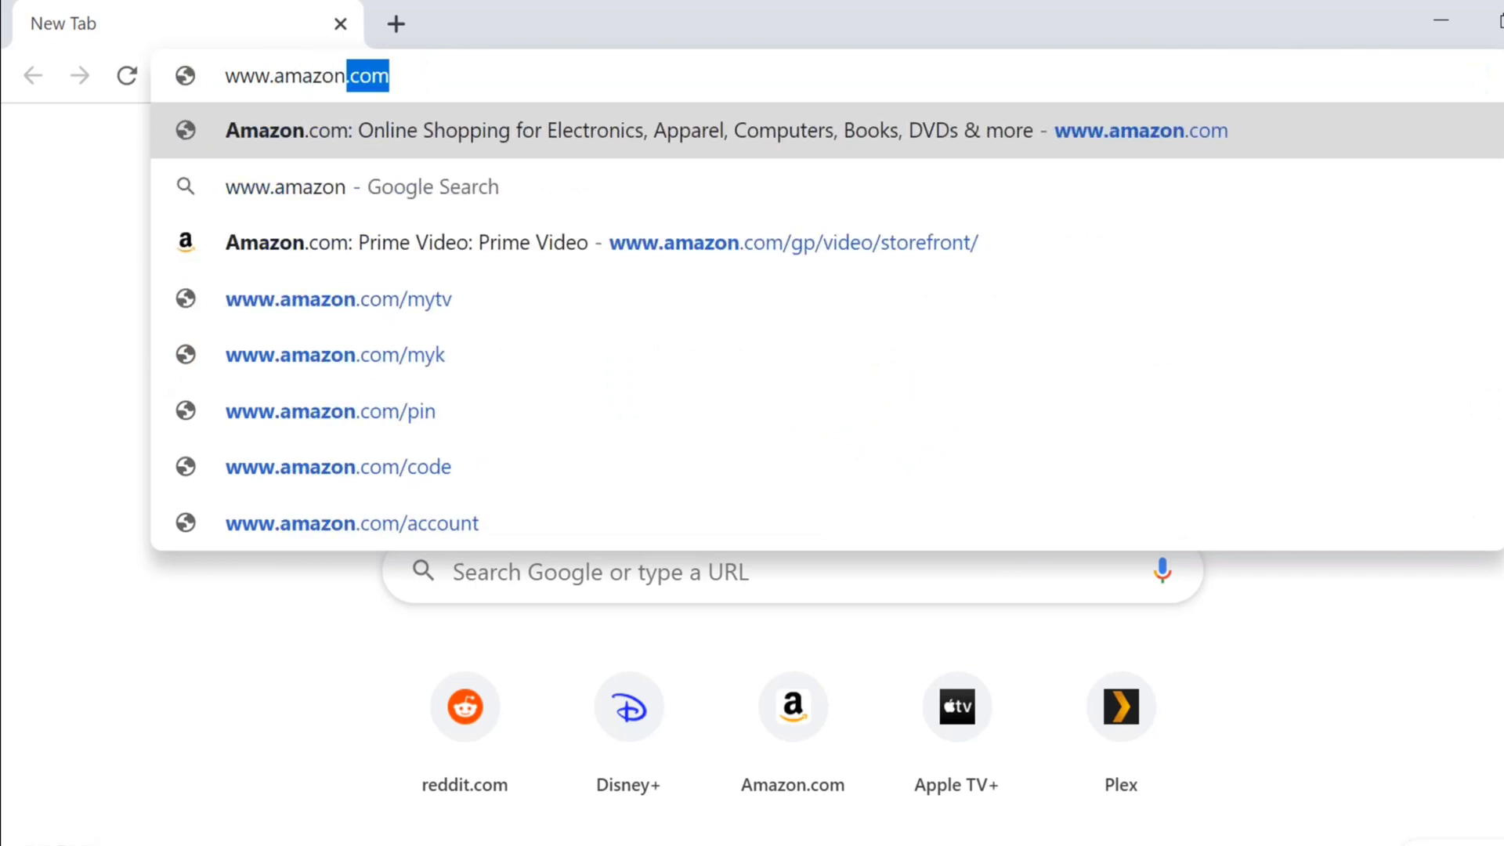
{"action": "type", "text": ".com"}
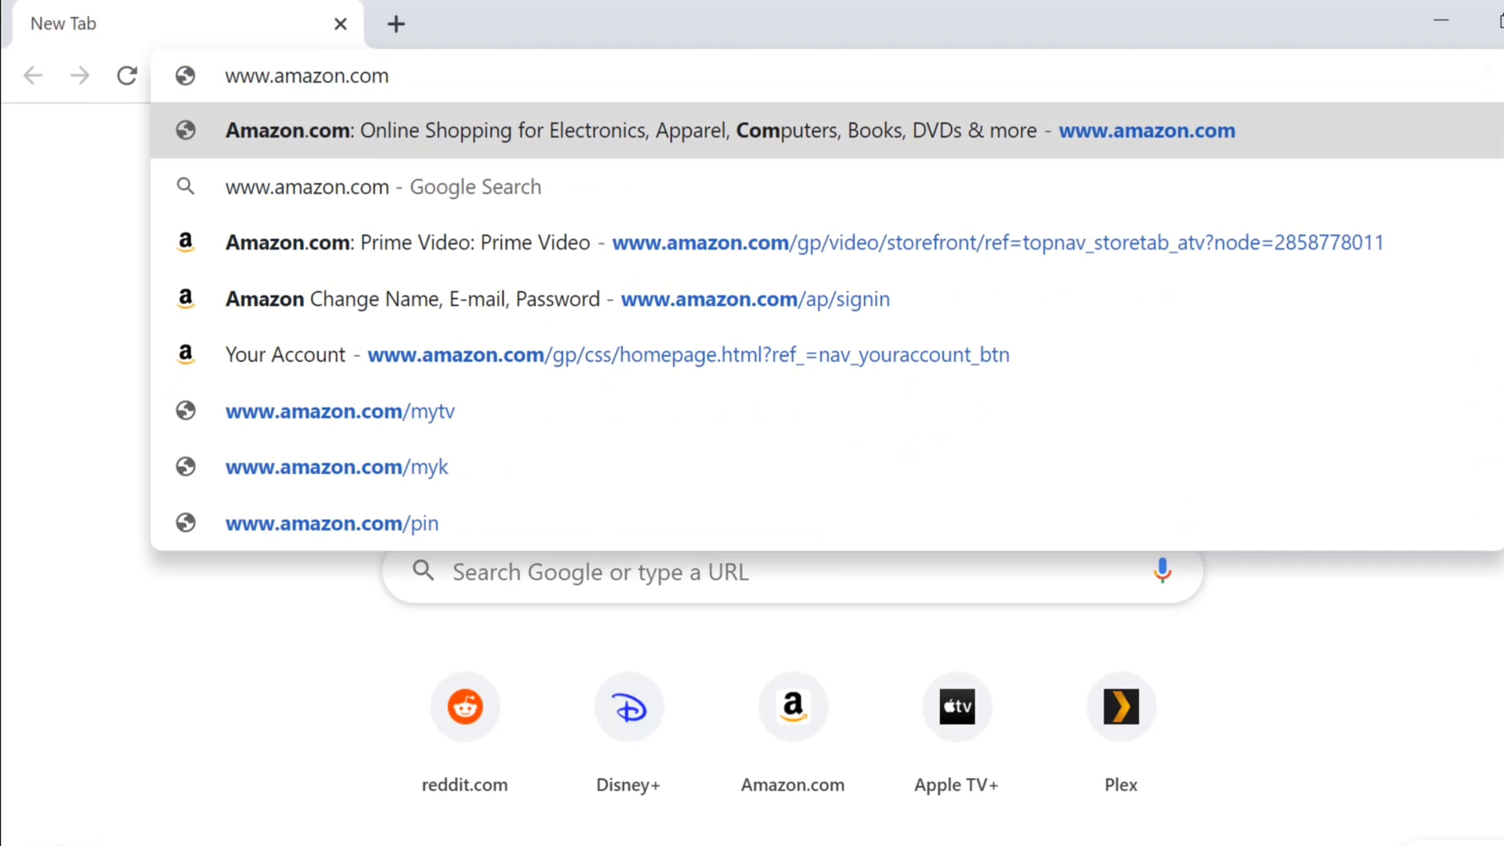
{"action": "type", "text": "/g"}
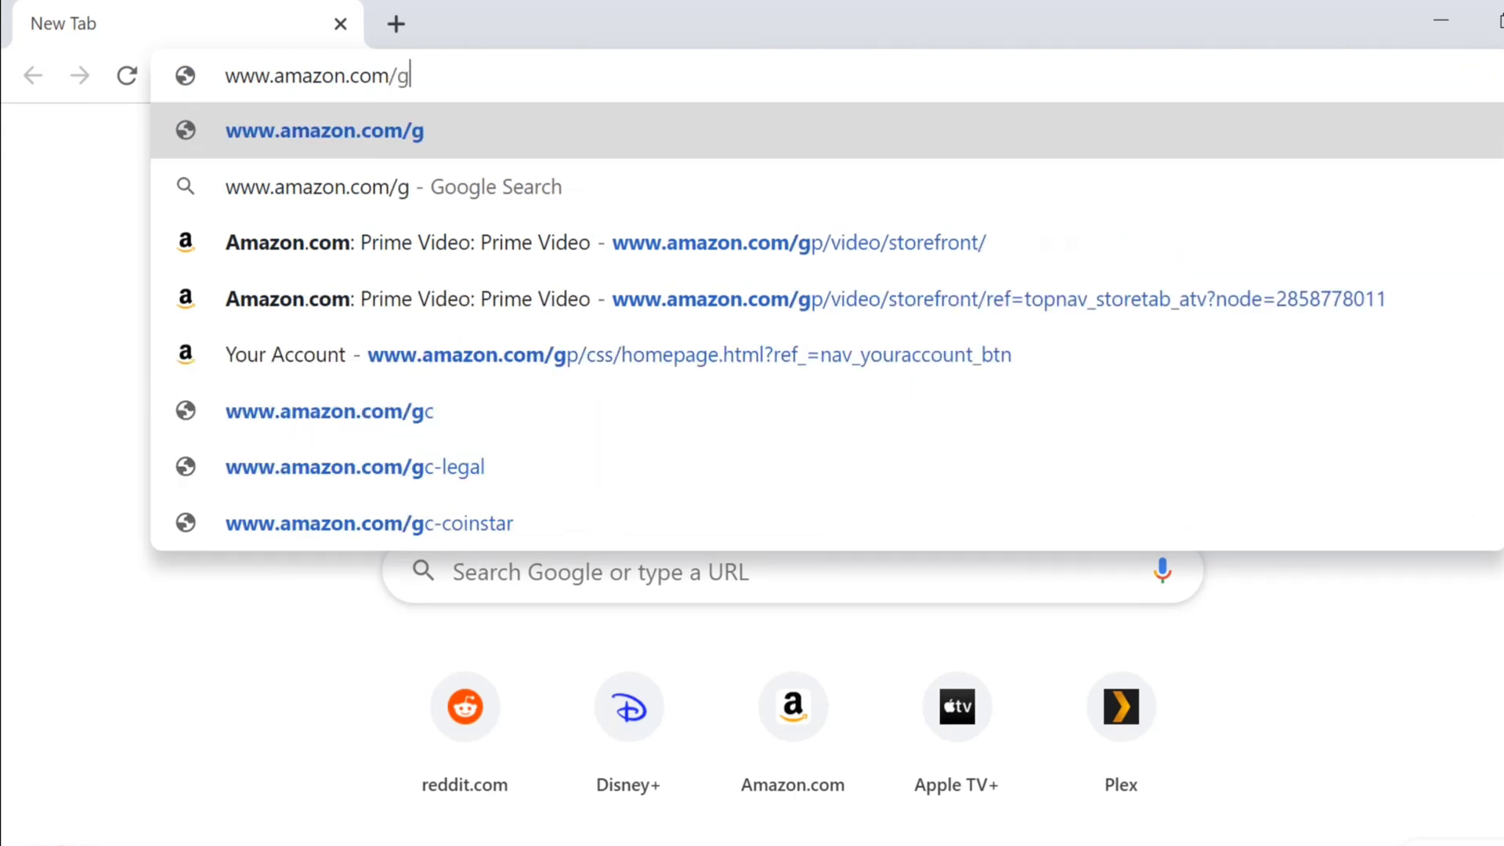
{"action": "type", "text": "p"}
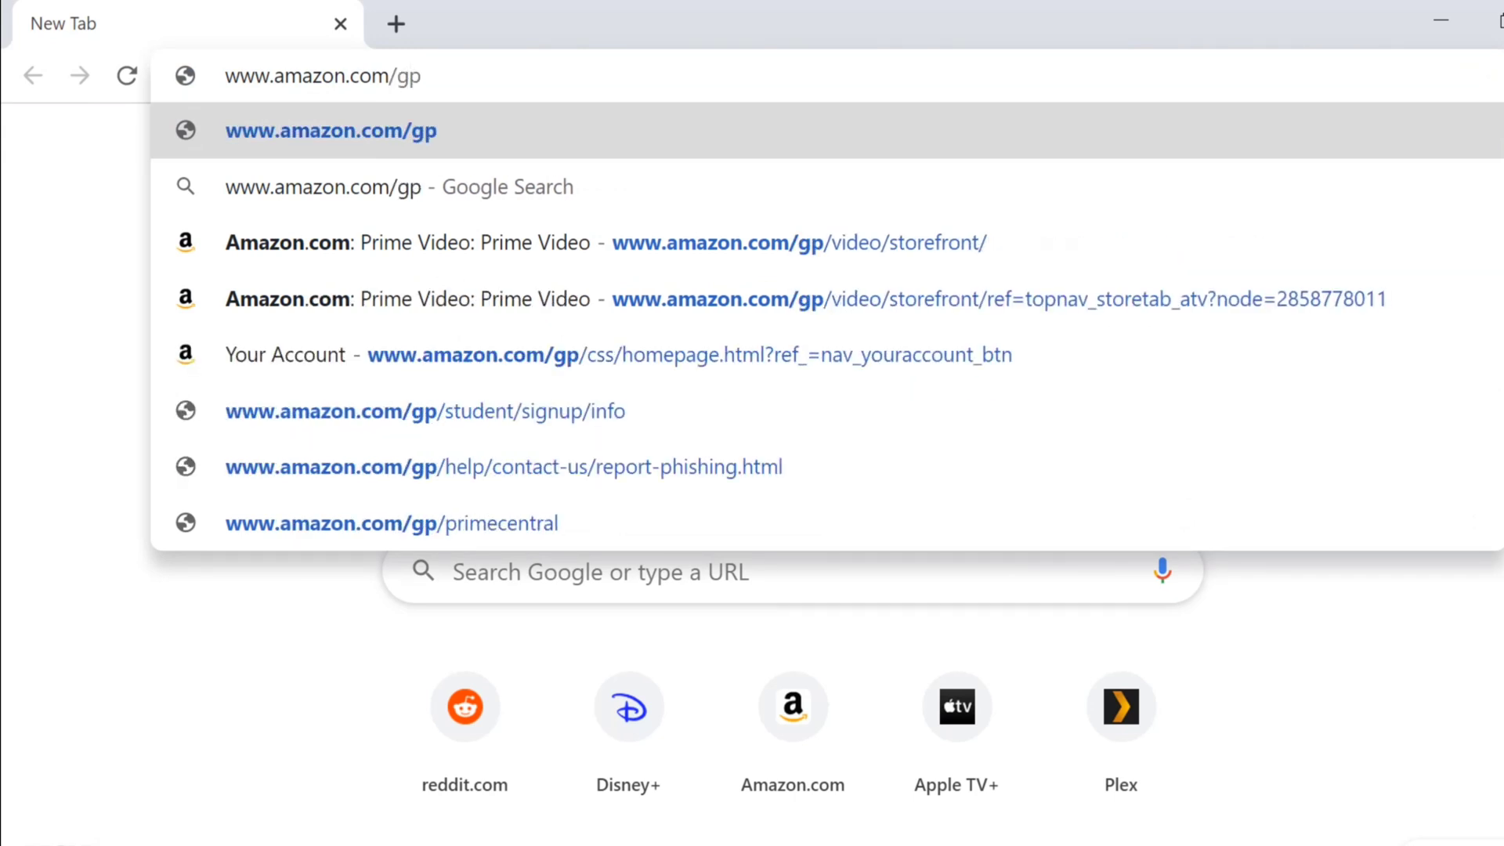
{"action": "type", "text": "/v"}
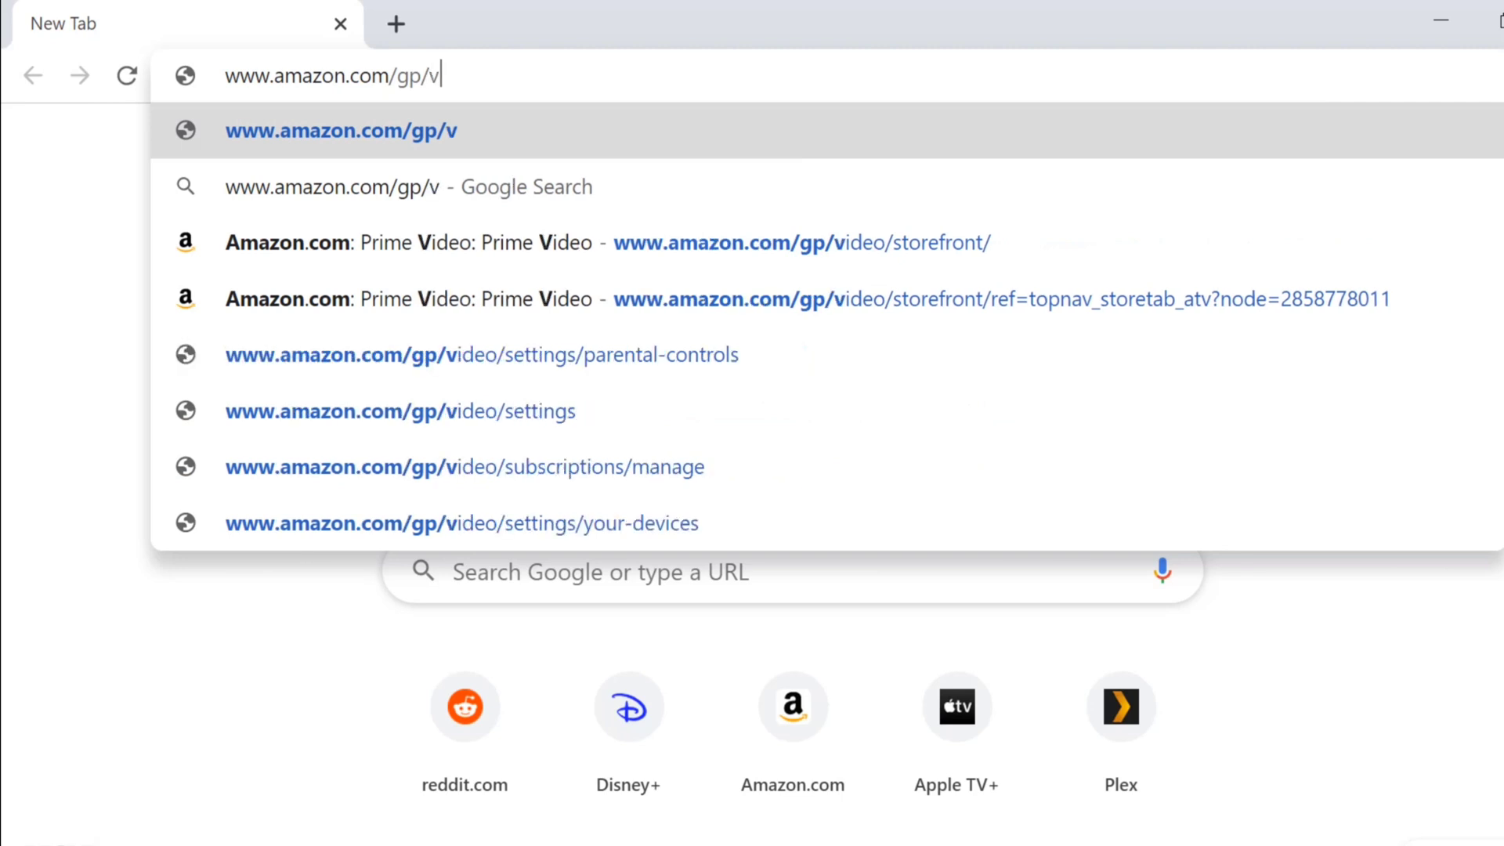
{"action": "type", "text": "ideo/"}
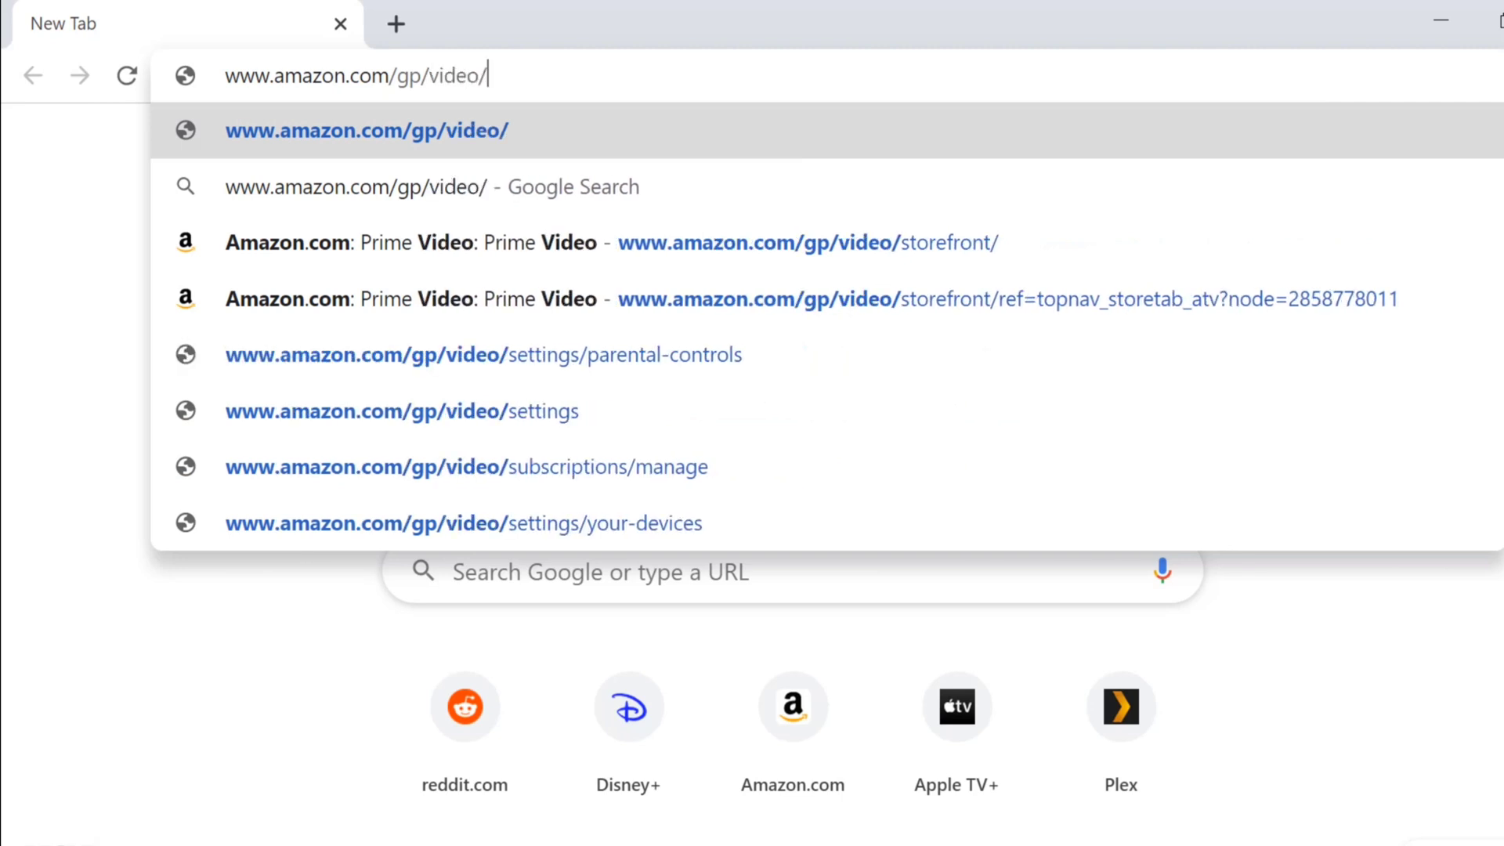
{"action": "type", "text": "s"}
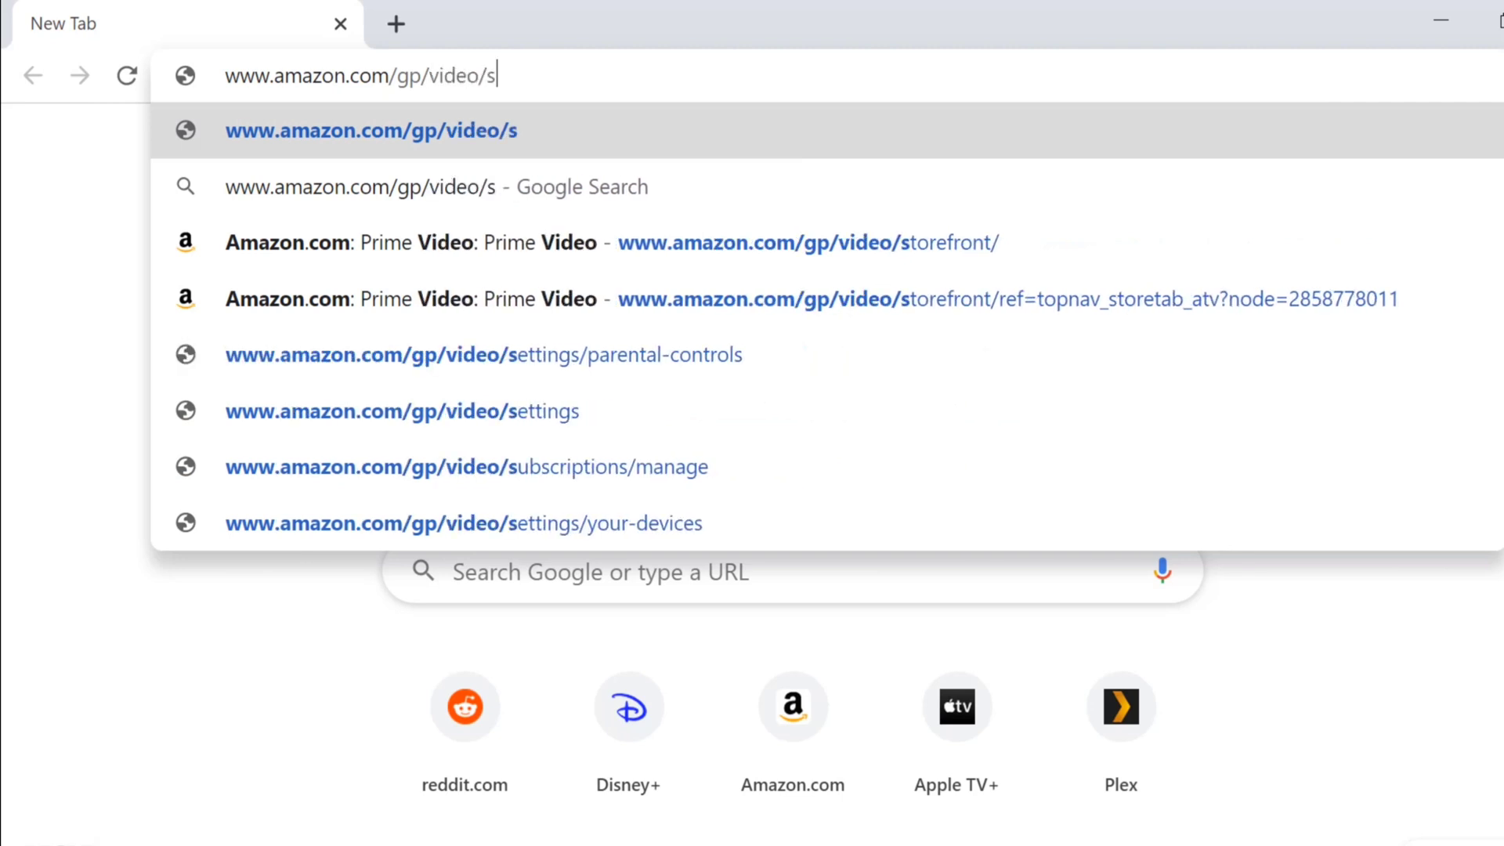
{"action": "type", "text": "torefr"}
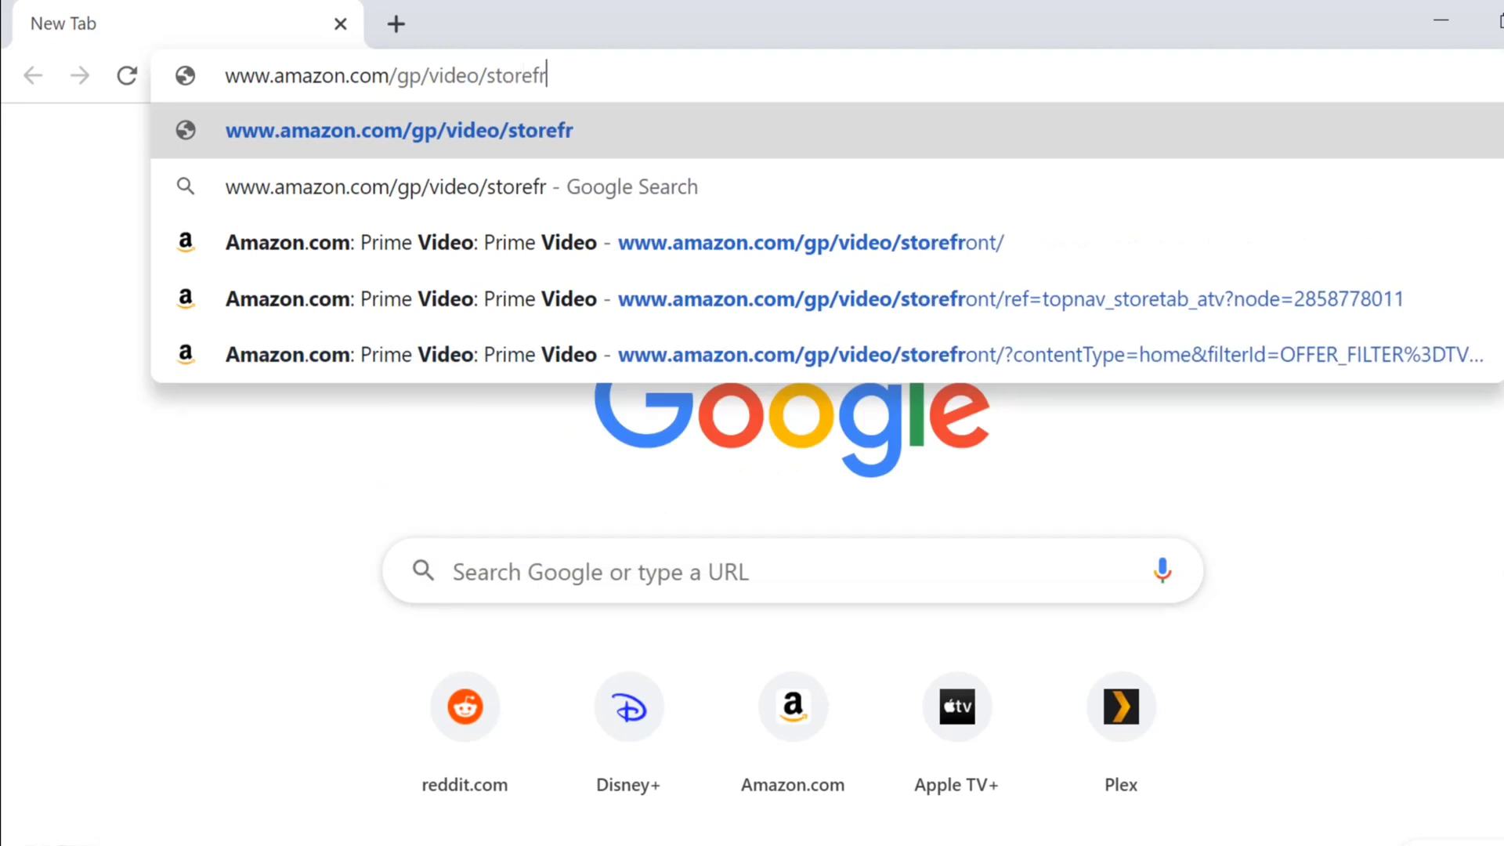
{"action": "type", "text": "ont"}
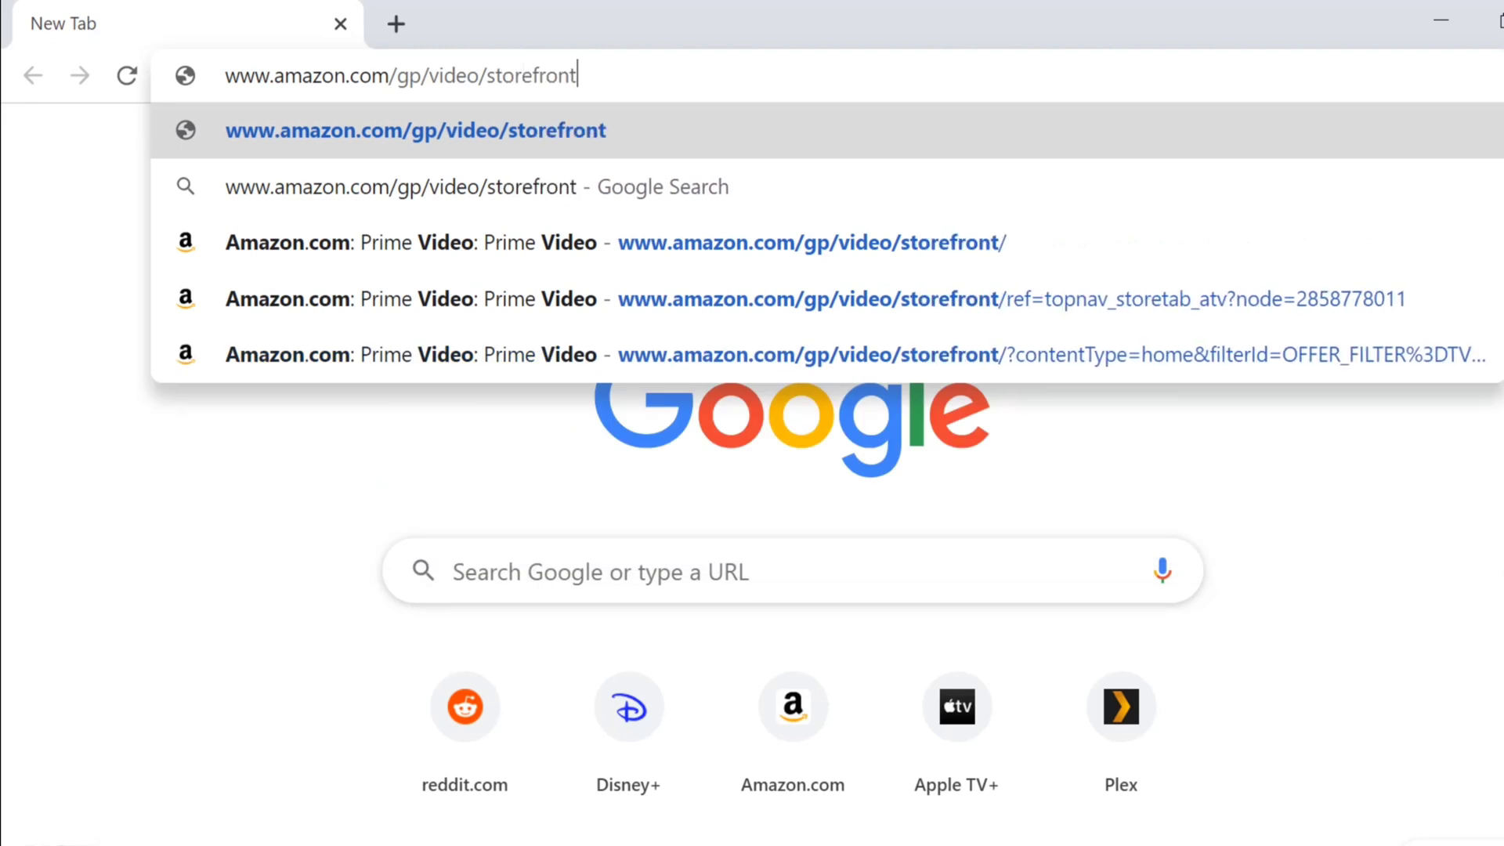
{"action": "key", "text": "Return"}
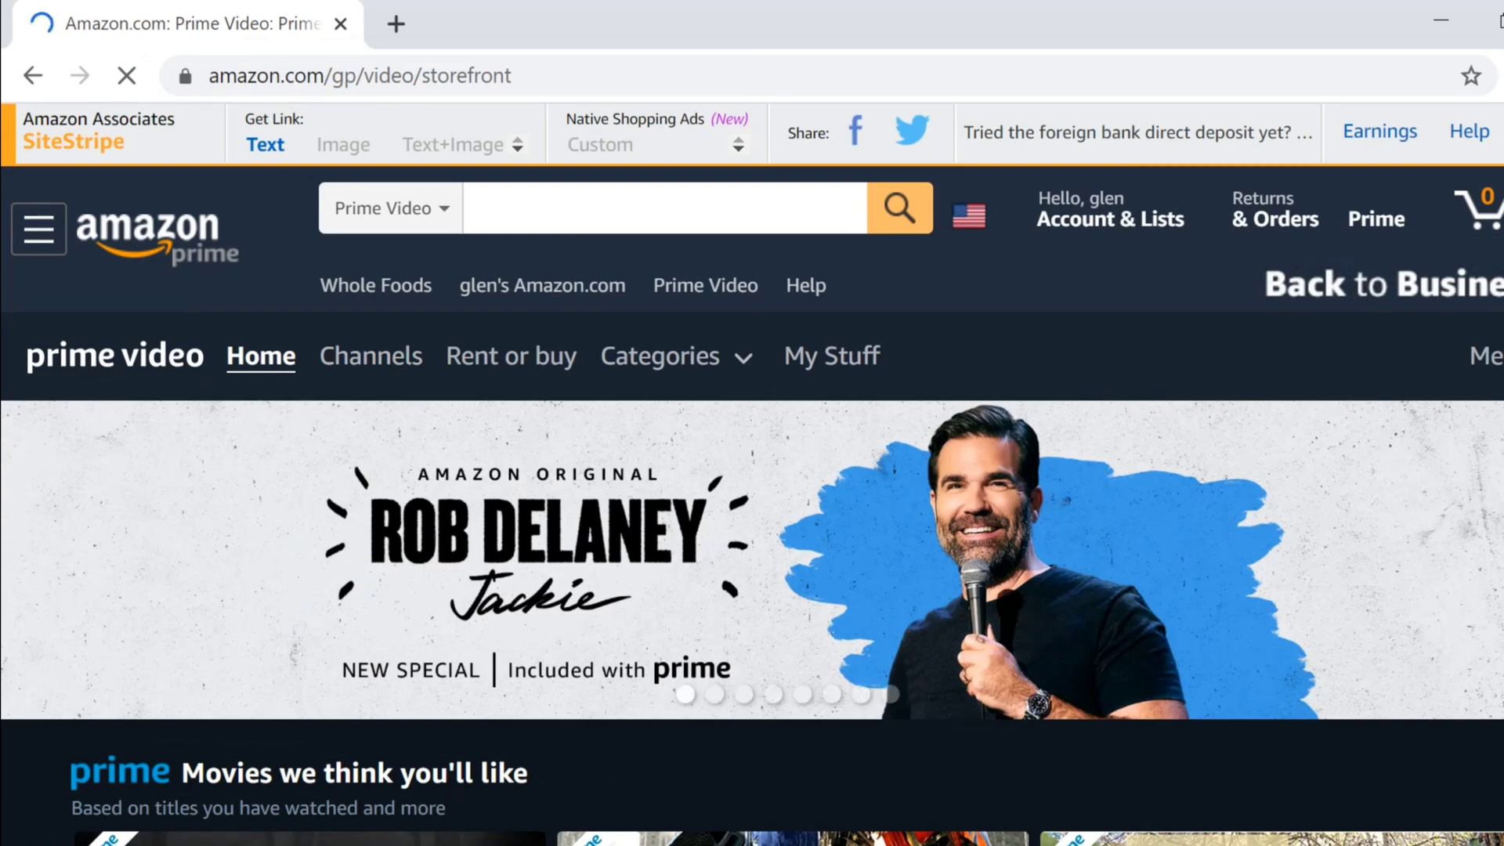
- Examine the Prime Video storefront's rows, including Amazon Originals, Prime Video Channels, new releases and popular movies
{"action": "scroll", "coordinate": [752, 474], "scroll_direction": "down", "scroll_amount": 4}
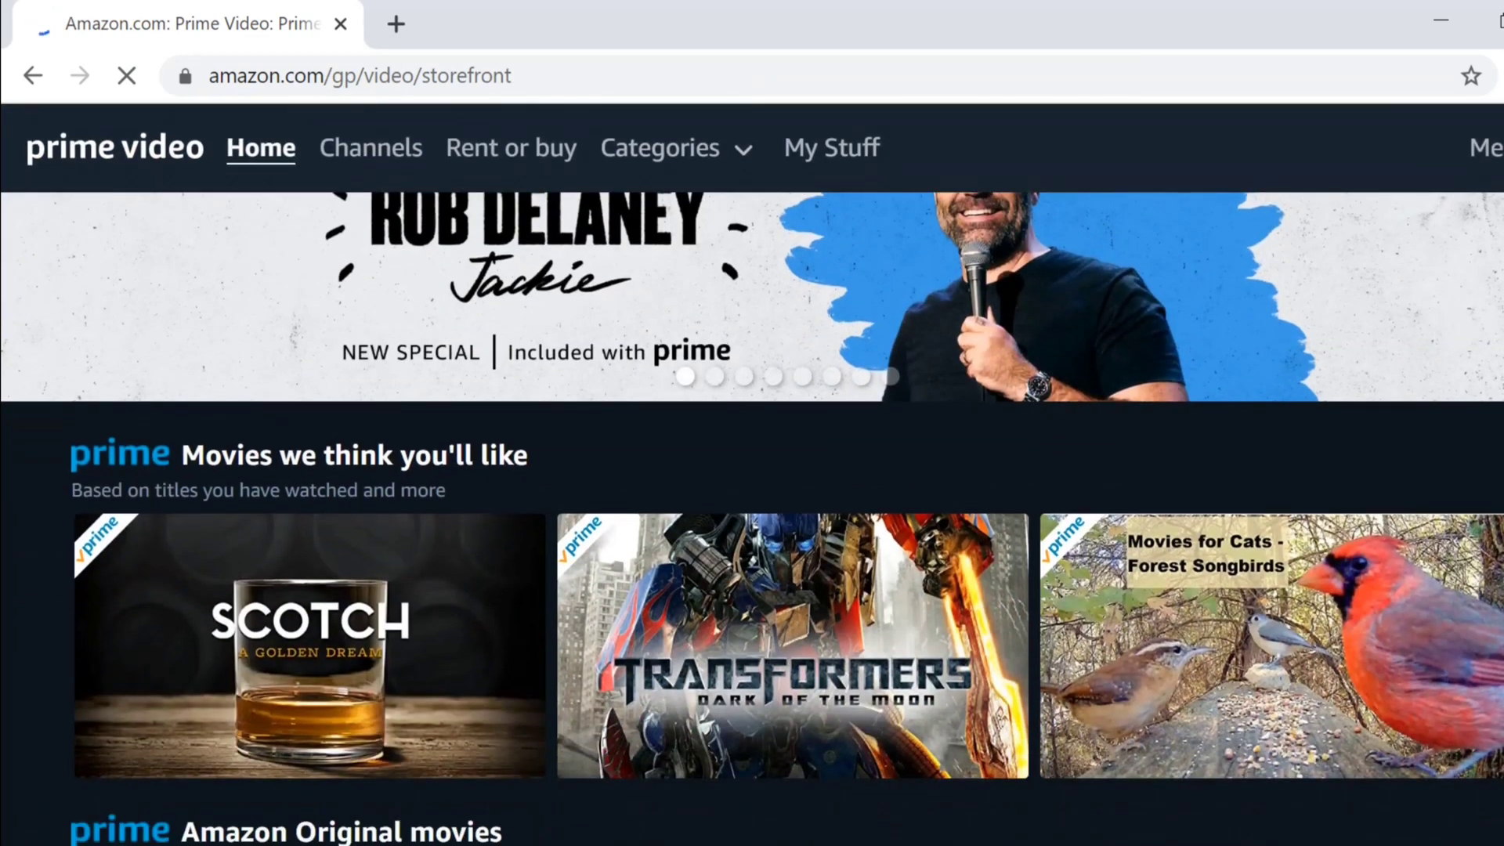
{"action": "scroll", "coordinate": [752, 516], "scroll_direction": "down", "scroll_amount": 2}
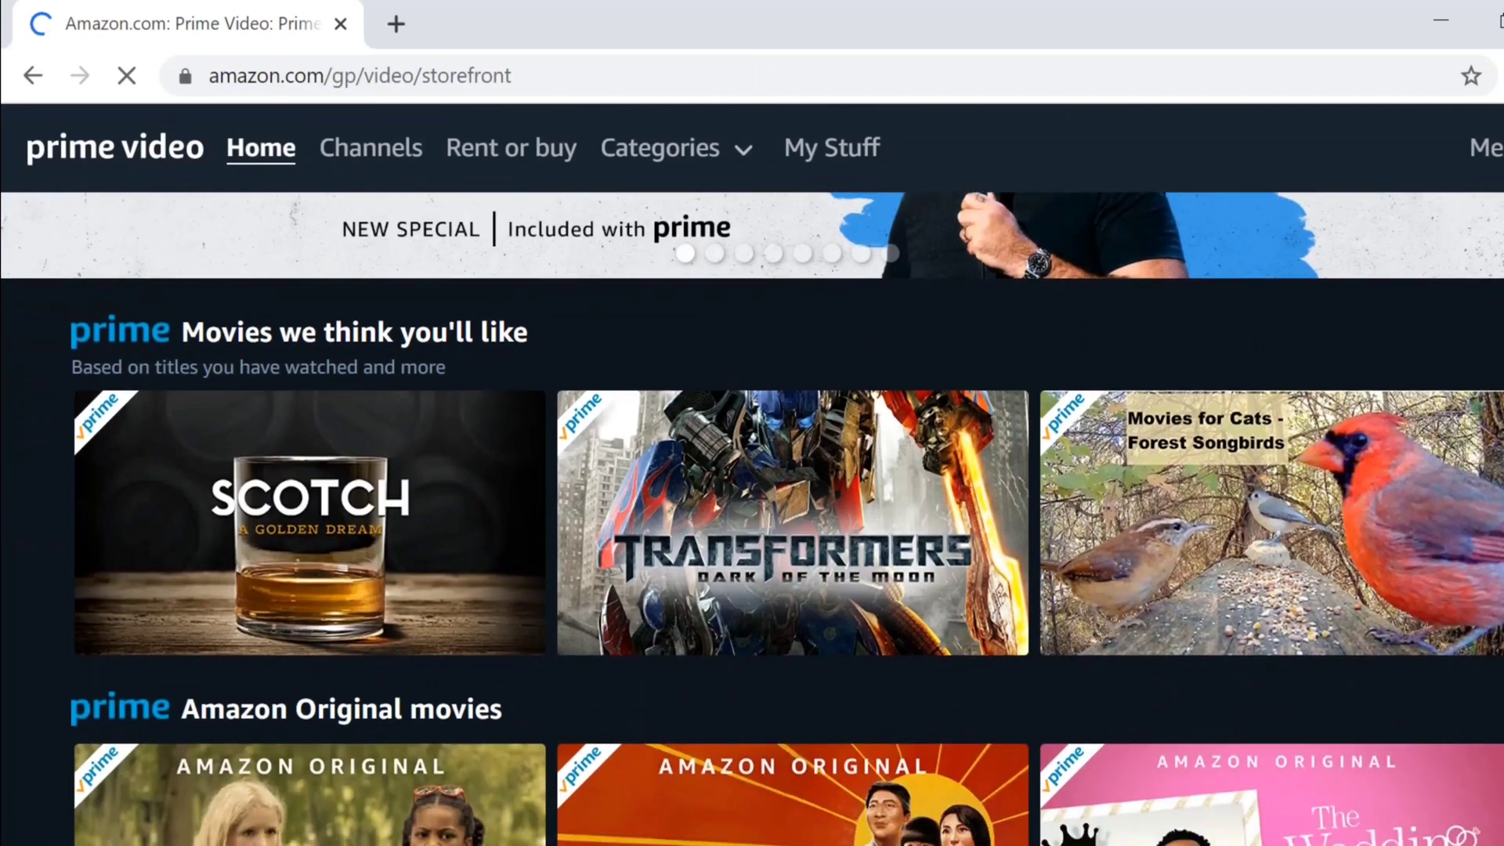
{"action": "scroll", "coordinate": [751, 517], "scroll_direction": "down", "scroll_amount": 2}
{"action": "scroll", "coordinate": [752, 517], "scroll_direction": "down", "scroll_amount": 1}
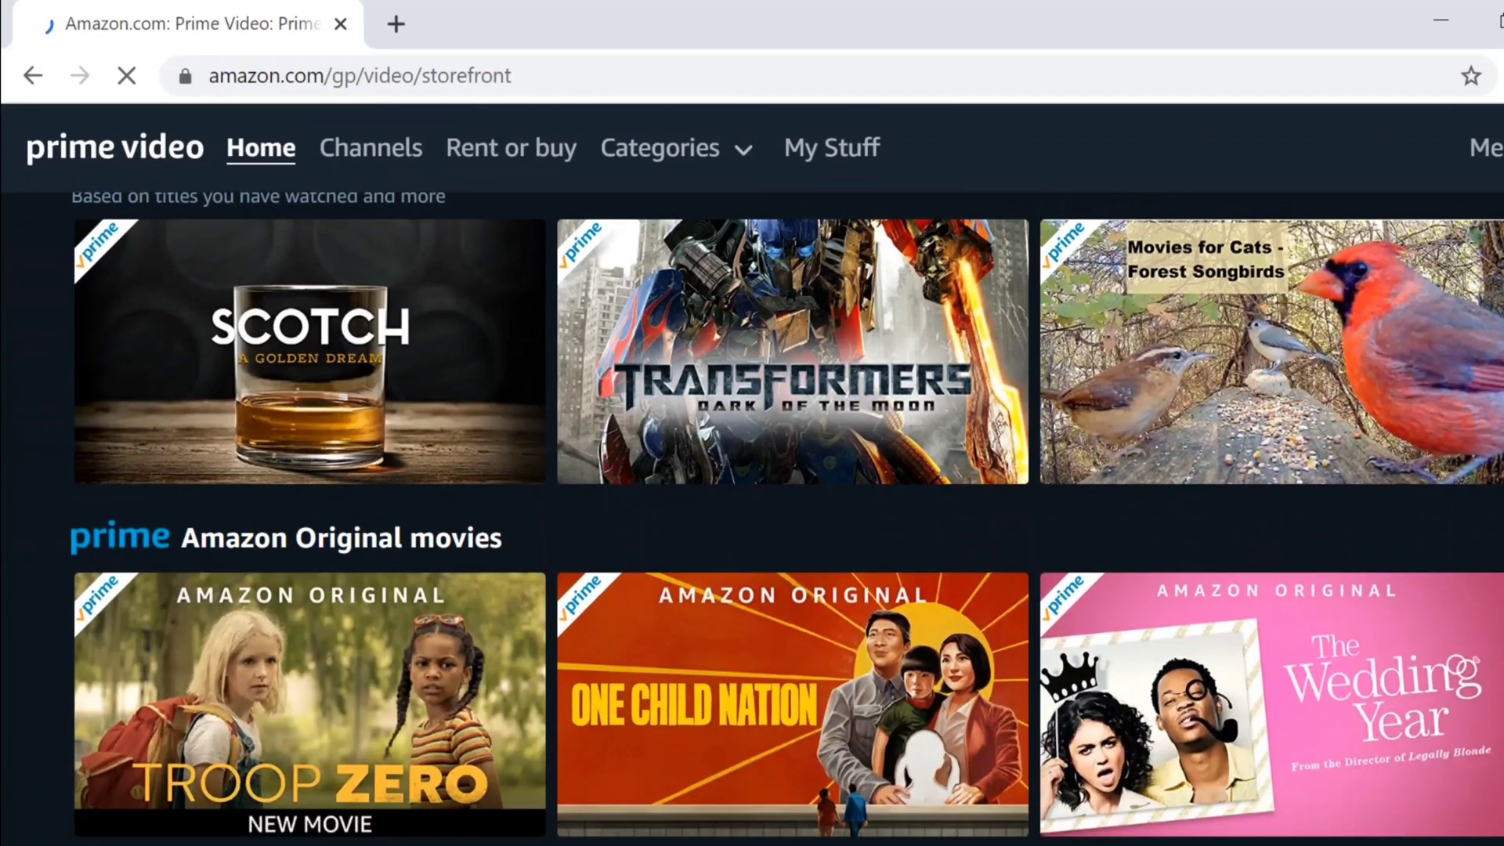
{"action": "scroll", "coordinate": [752, 517], "scroll_direction": "down", "scroll_amount": 1}
{"action": "scroll", "coordinate": [752, 517], "scroll_direction": "down", "scroll_amount": 1}
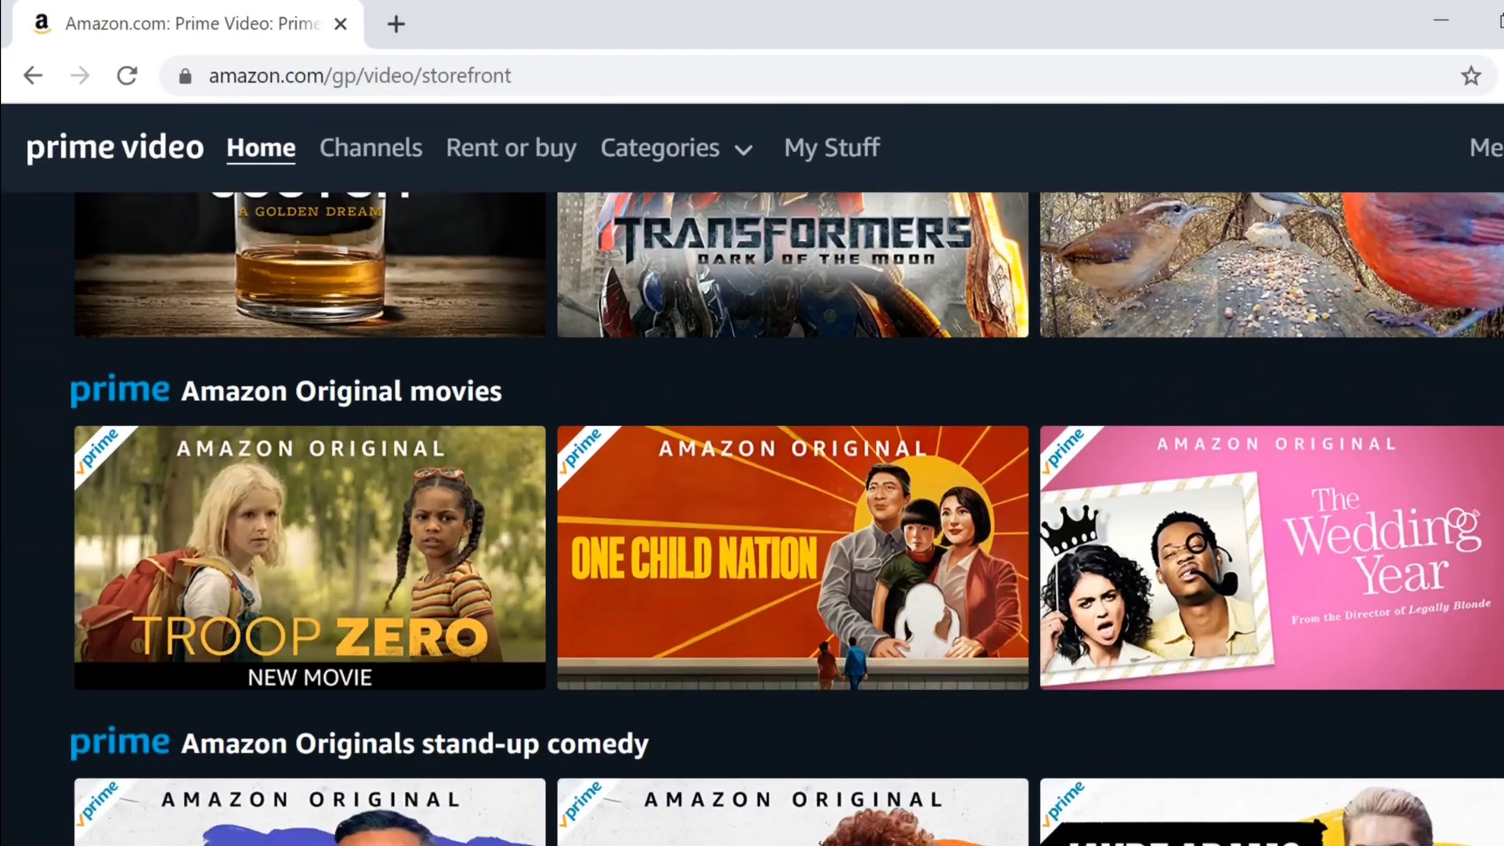
{"action": "scroll", "coordinate": [752, 517], "scroll_direction": "down", "scroll_amount": 2}
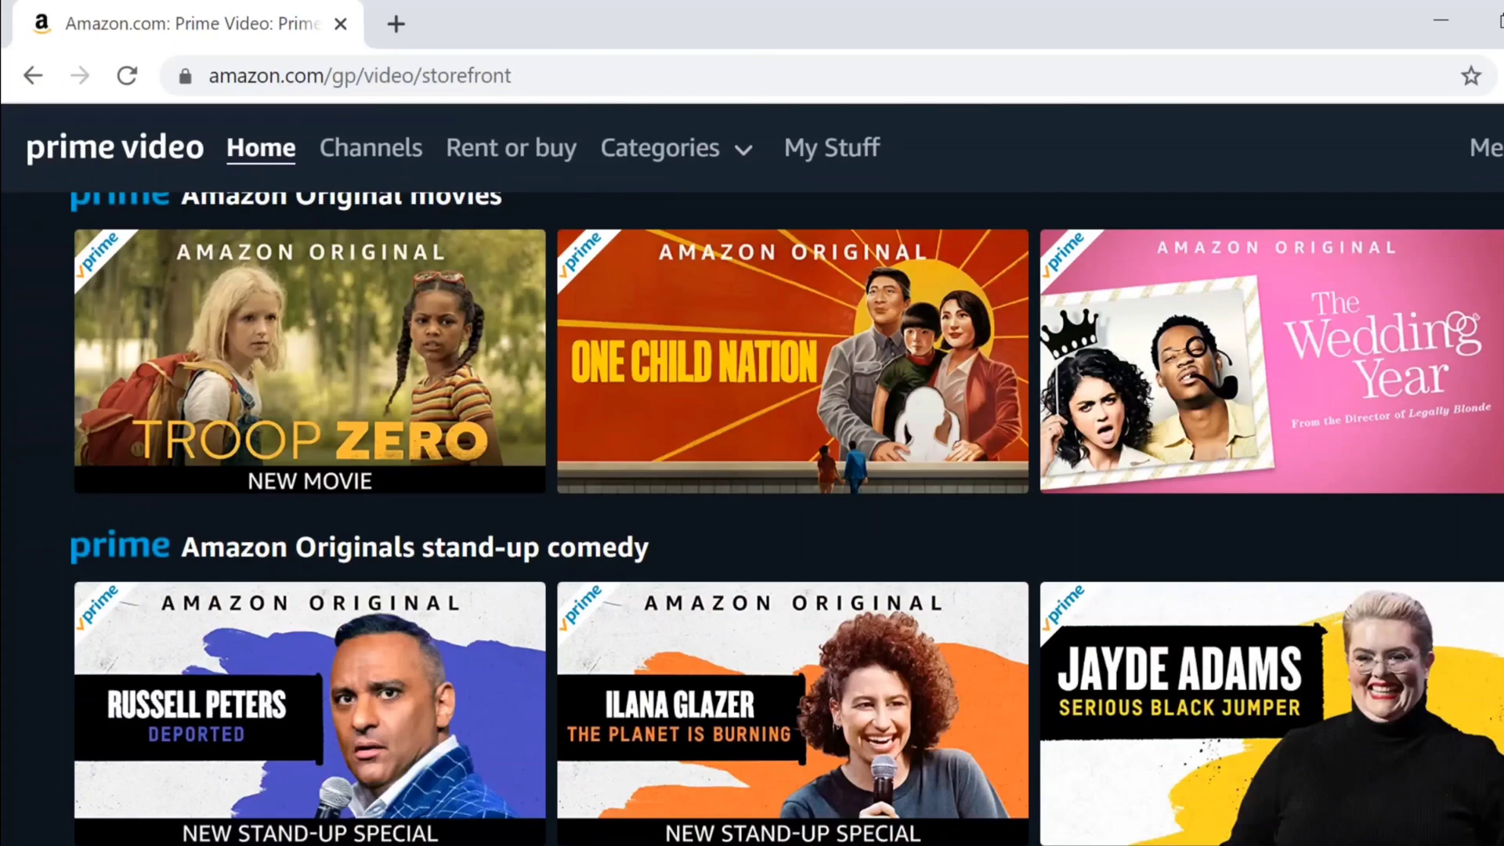
{"action": "scroll", "coordinate": [751, 517], "scroll_direction": "down", "scroll_amount": 2}
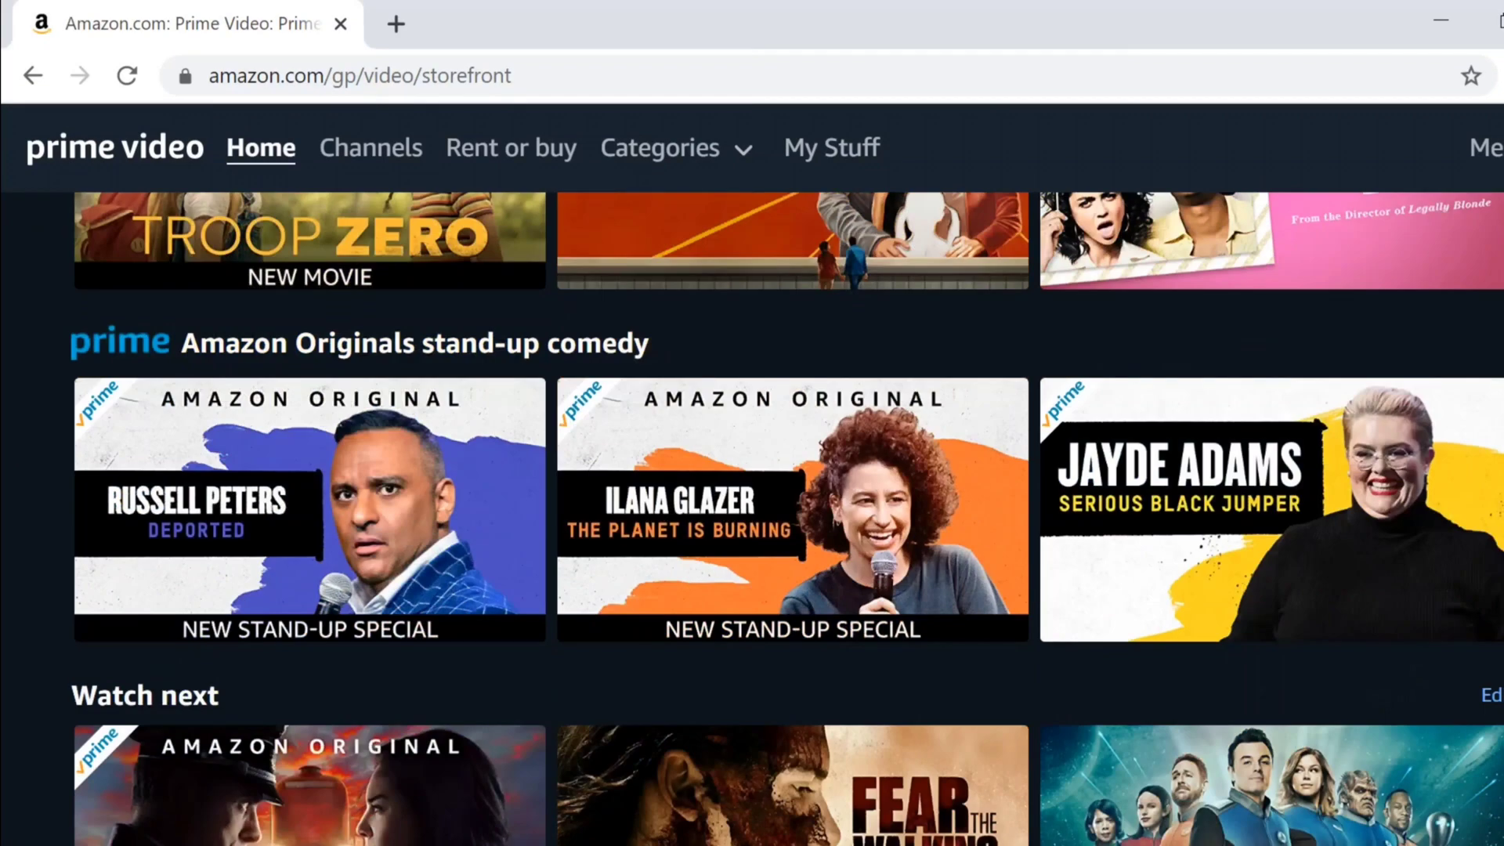
{"action": "scroll", "coordinate": [752, 517], "scroll_direction": "down", "scroll_amount": 5}
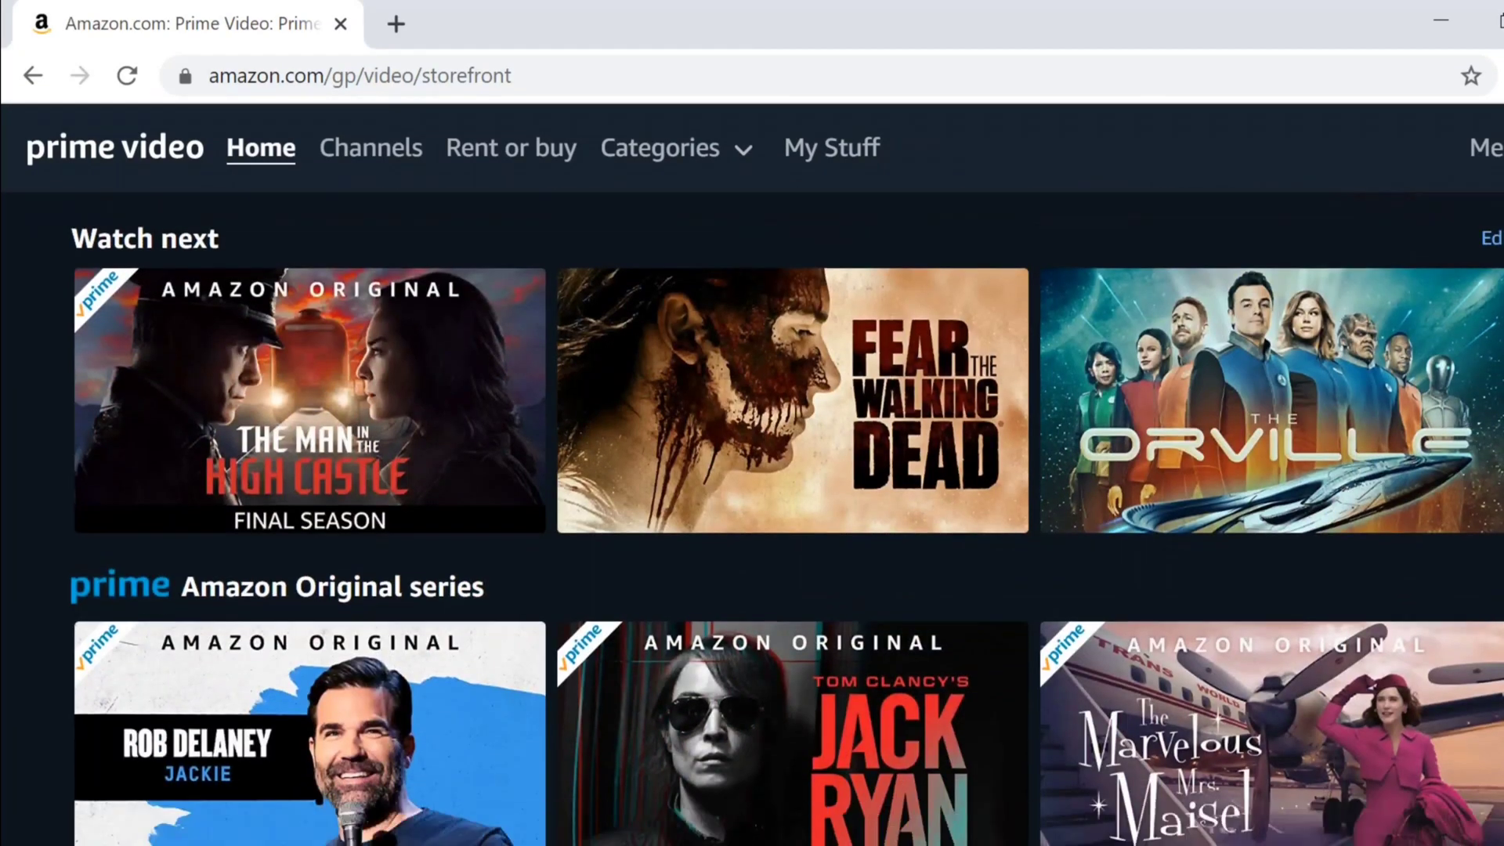
{"action": "scroll", "coordinate": [751, 517], "scroll_direction": "down", "scroll_amount": 7}
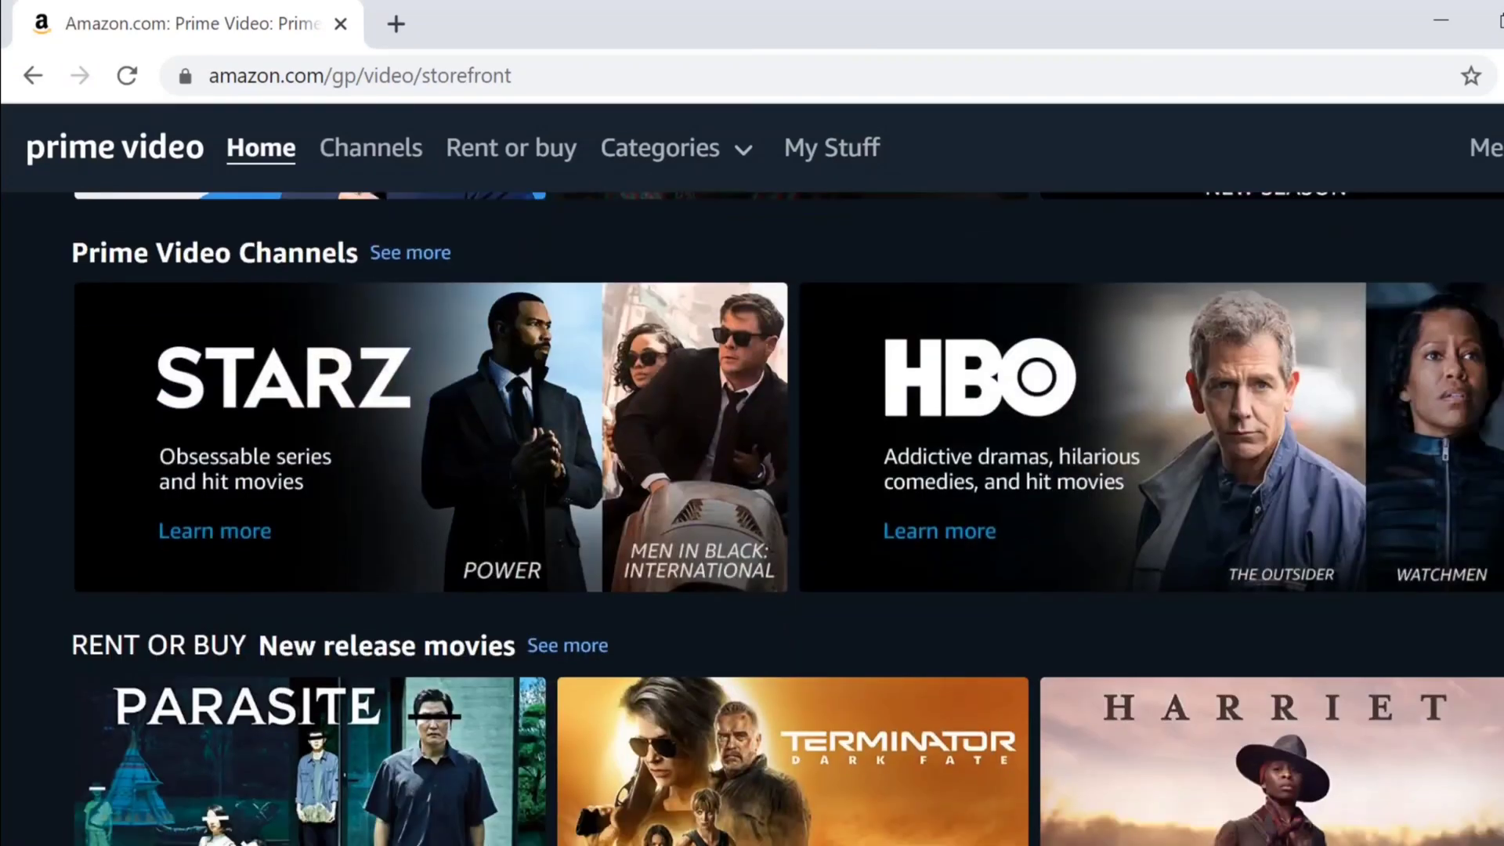
{"action": "scroll", "coordinate": [752, 517], "scroll_direction": "down", "scroll_amount": 1}
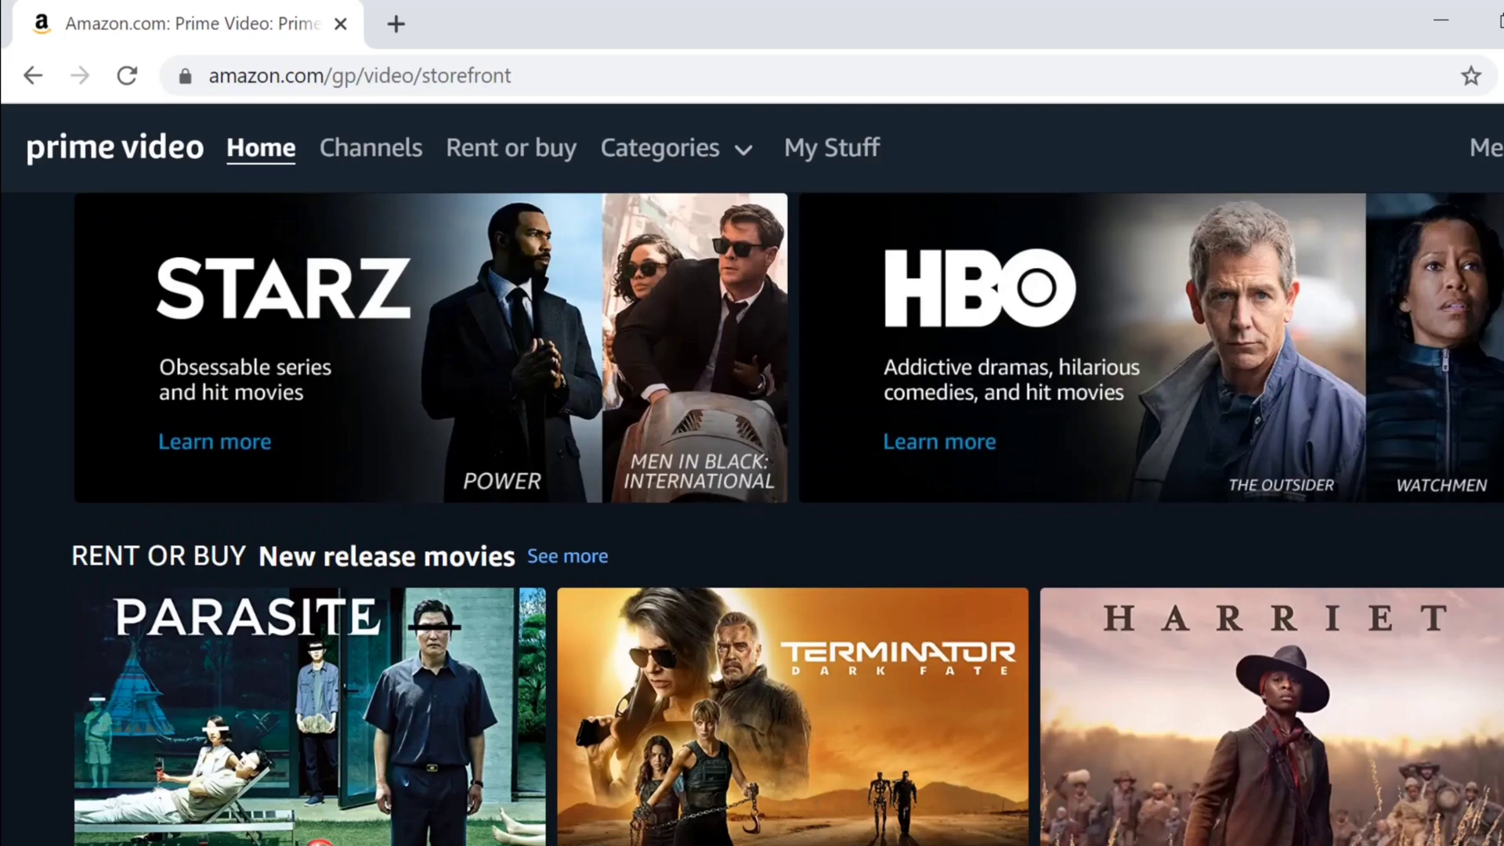
{"action": "scroll", "coordinate": [752, 517], "scroll_direction": "up", "scroll_amount": 1}
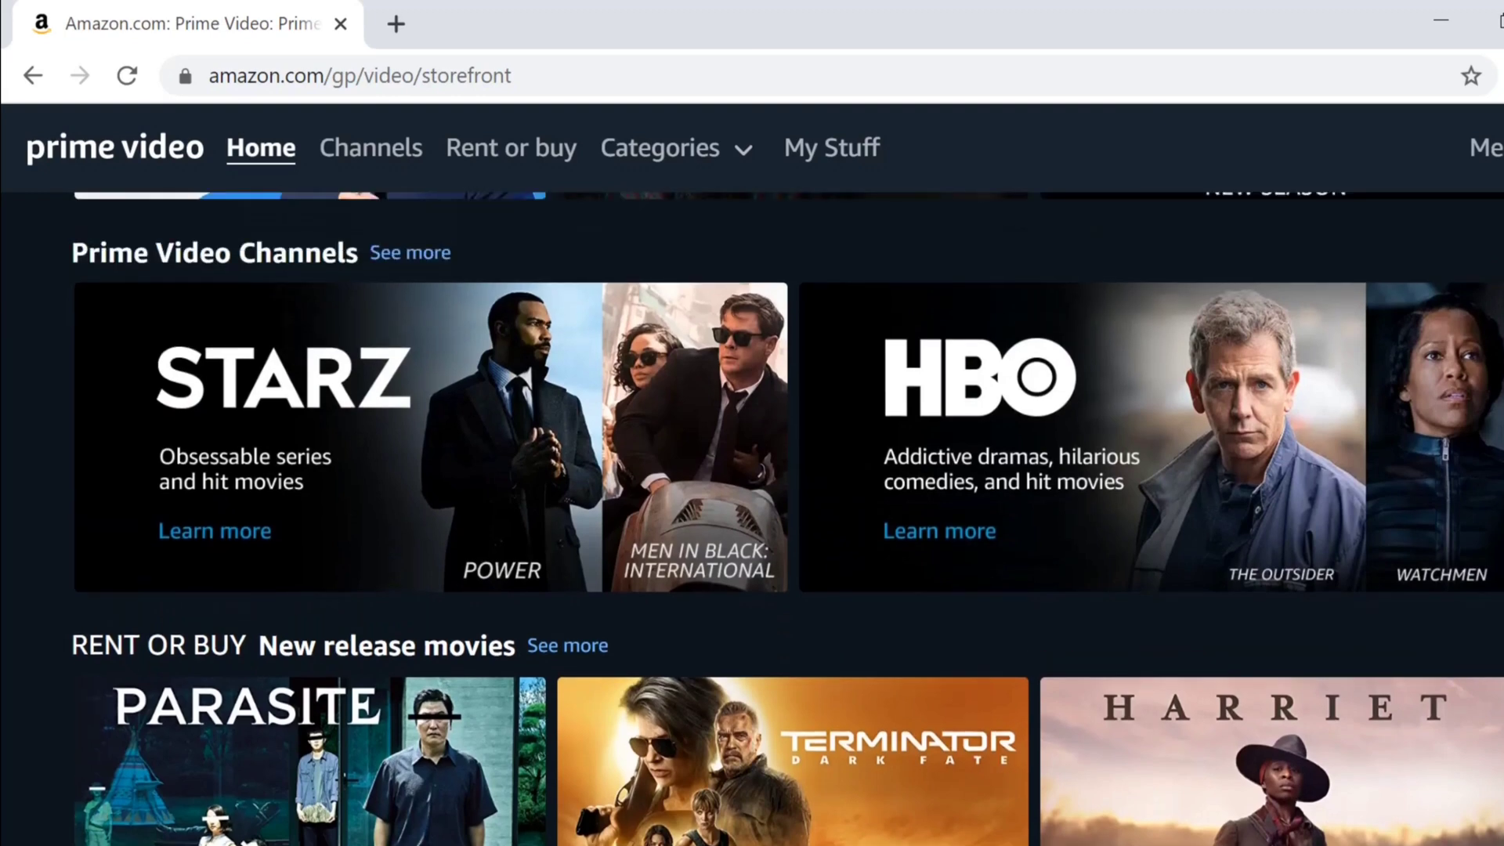
{"action": "scroll", "coordinate": [751, 517], "scroll_direction": "up", "scroll_amount": 3}
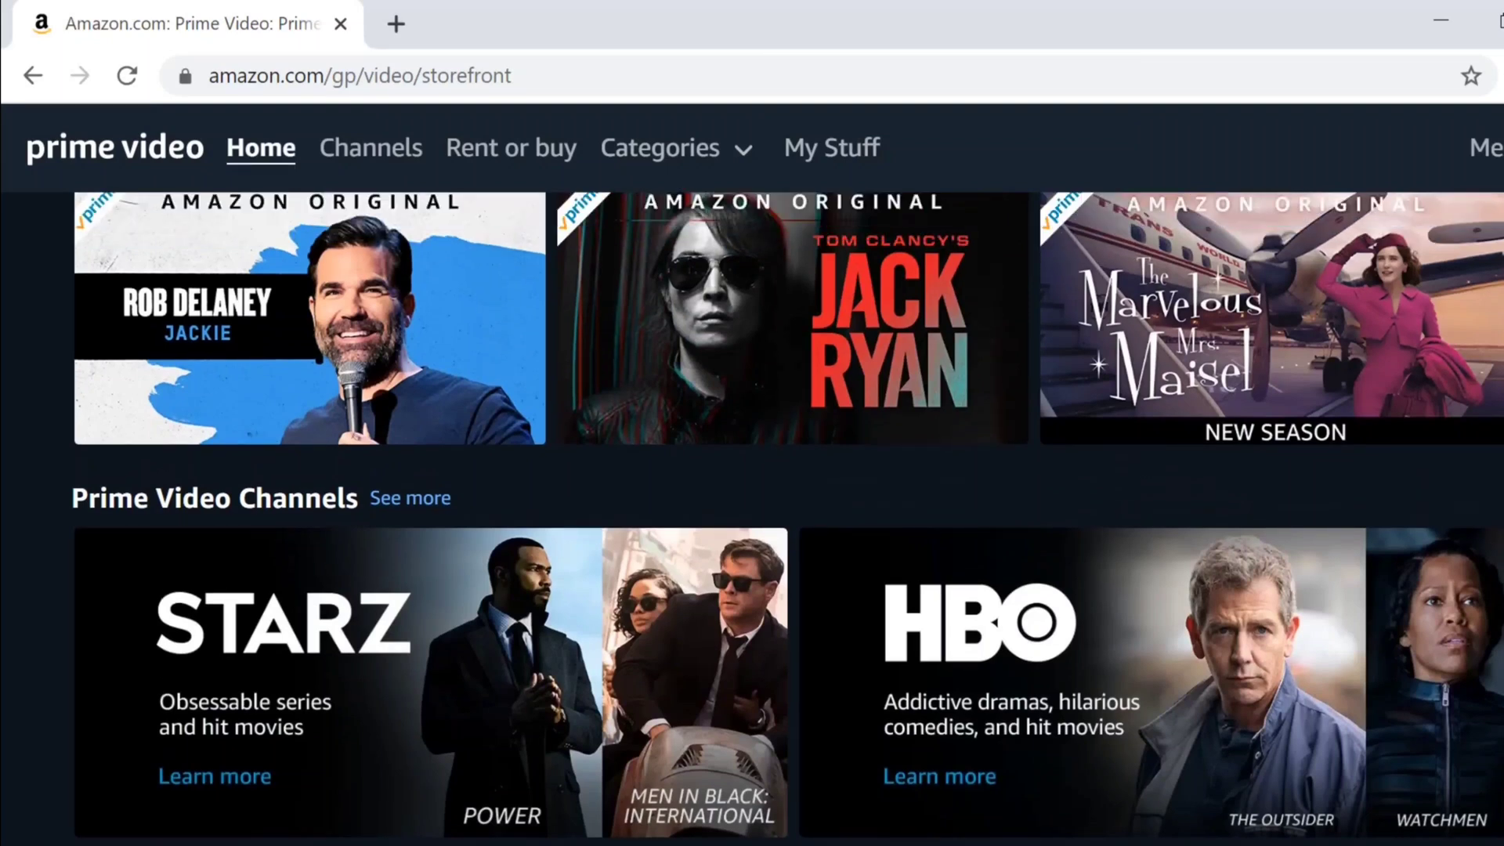
{"action": "scroll", "coordinate": [751, 517], "scroll_direction": "down", "scroll_amount": 3}
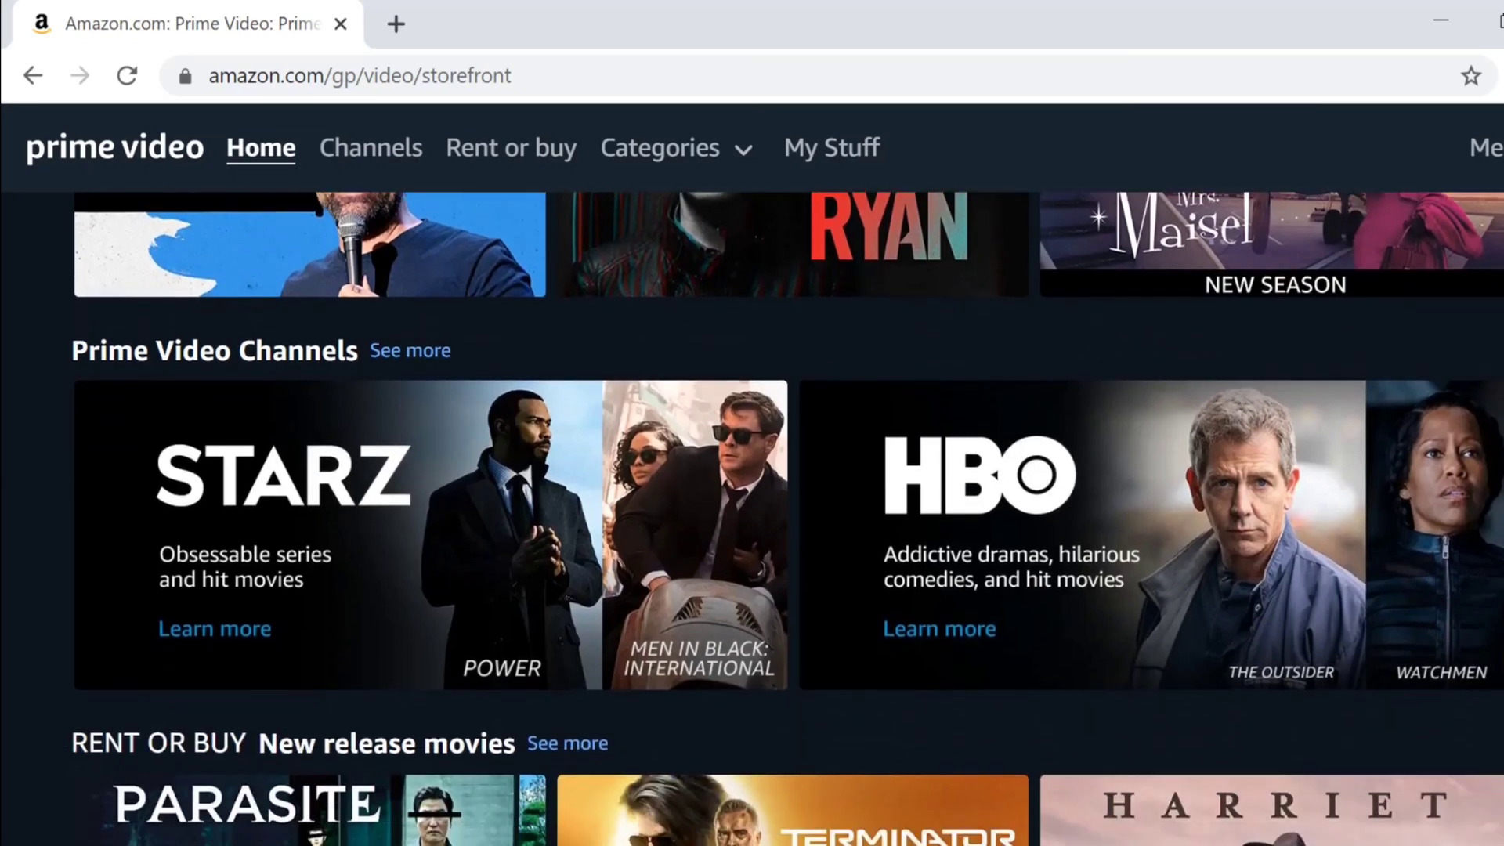
{"action": "scroll", "coordinate": [752, 517], "scroll_direction": "down", "scroll_amount": 6}
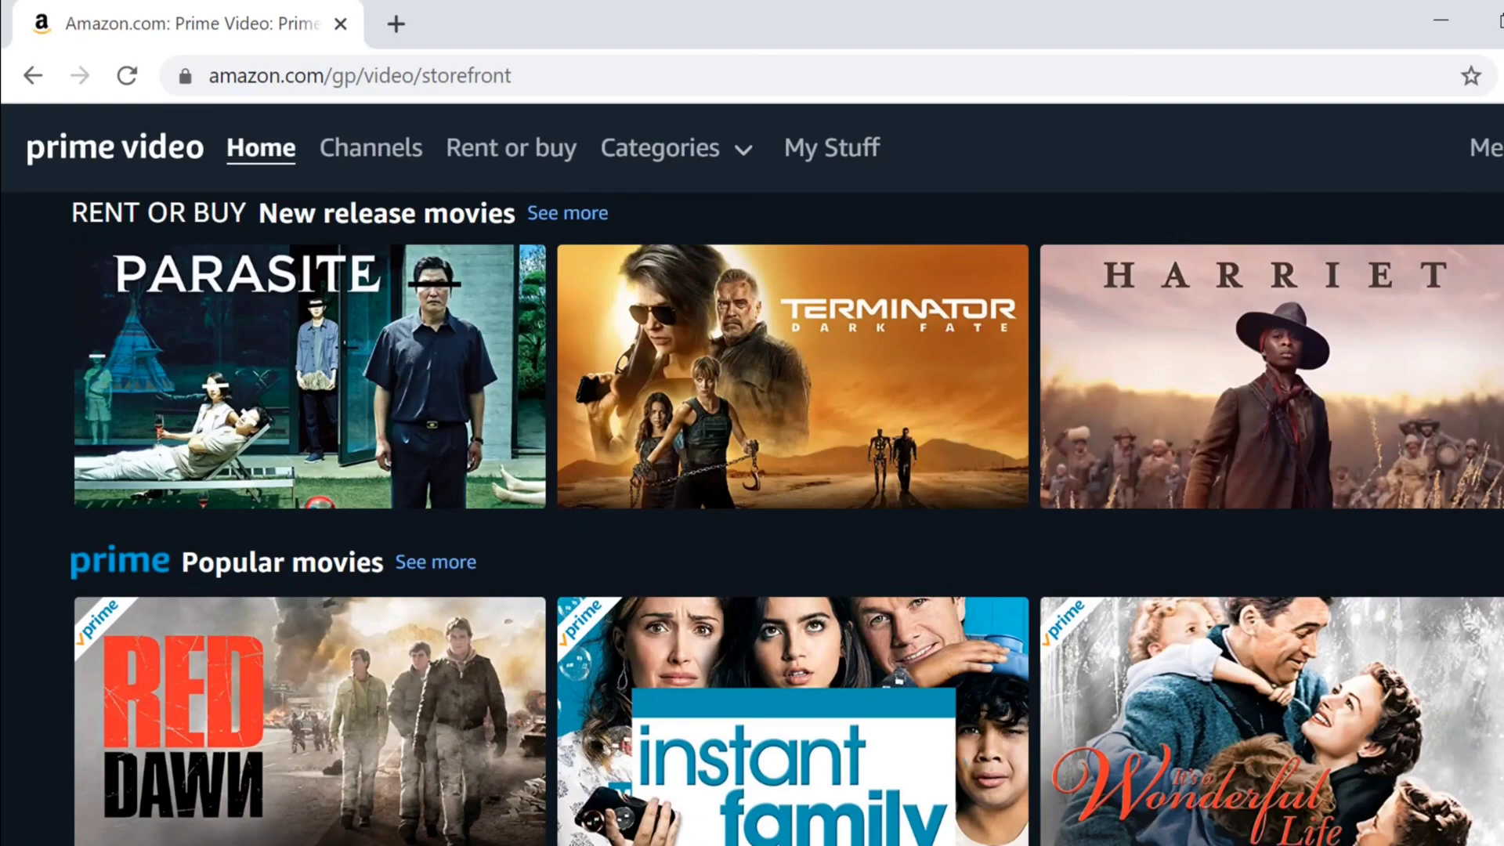
- Look back over the storefront's Amazon Original series, Watch next and stand-up comedy rows, returning to the start of the page
{"action": "scroll", "coordinate": [752, 517], "scroll_direction": "up", "scroll_amount": 8}
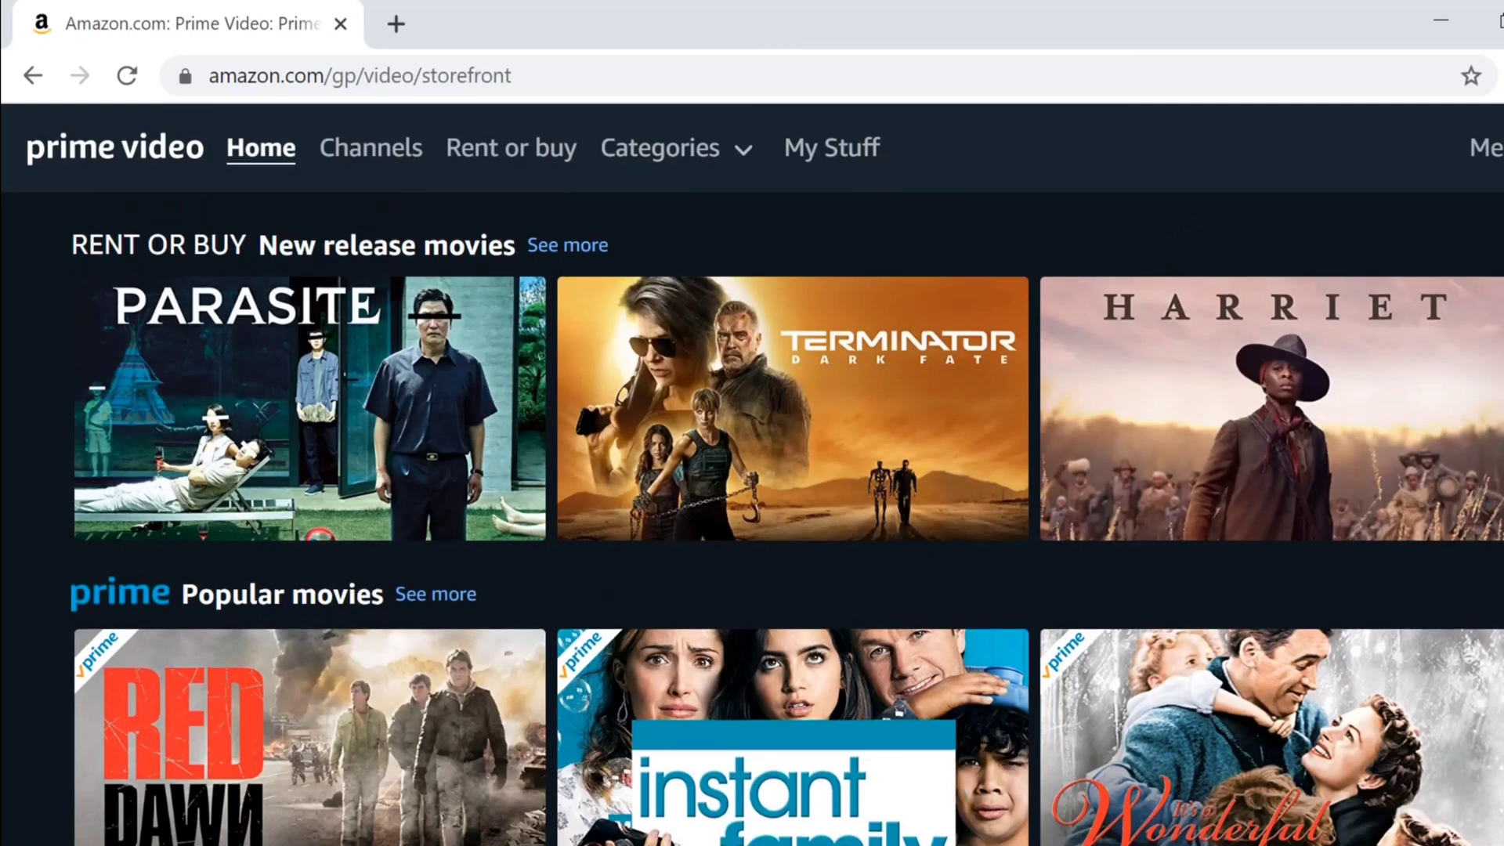
{"action": "scroll", "coordinate": [752, 517], "scroll_direction": "up", "scroll_amount": 4}
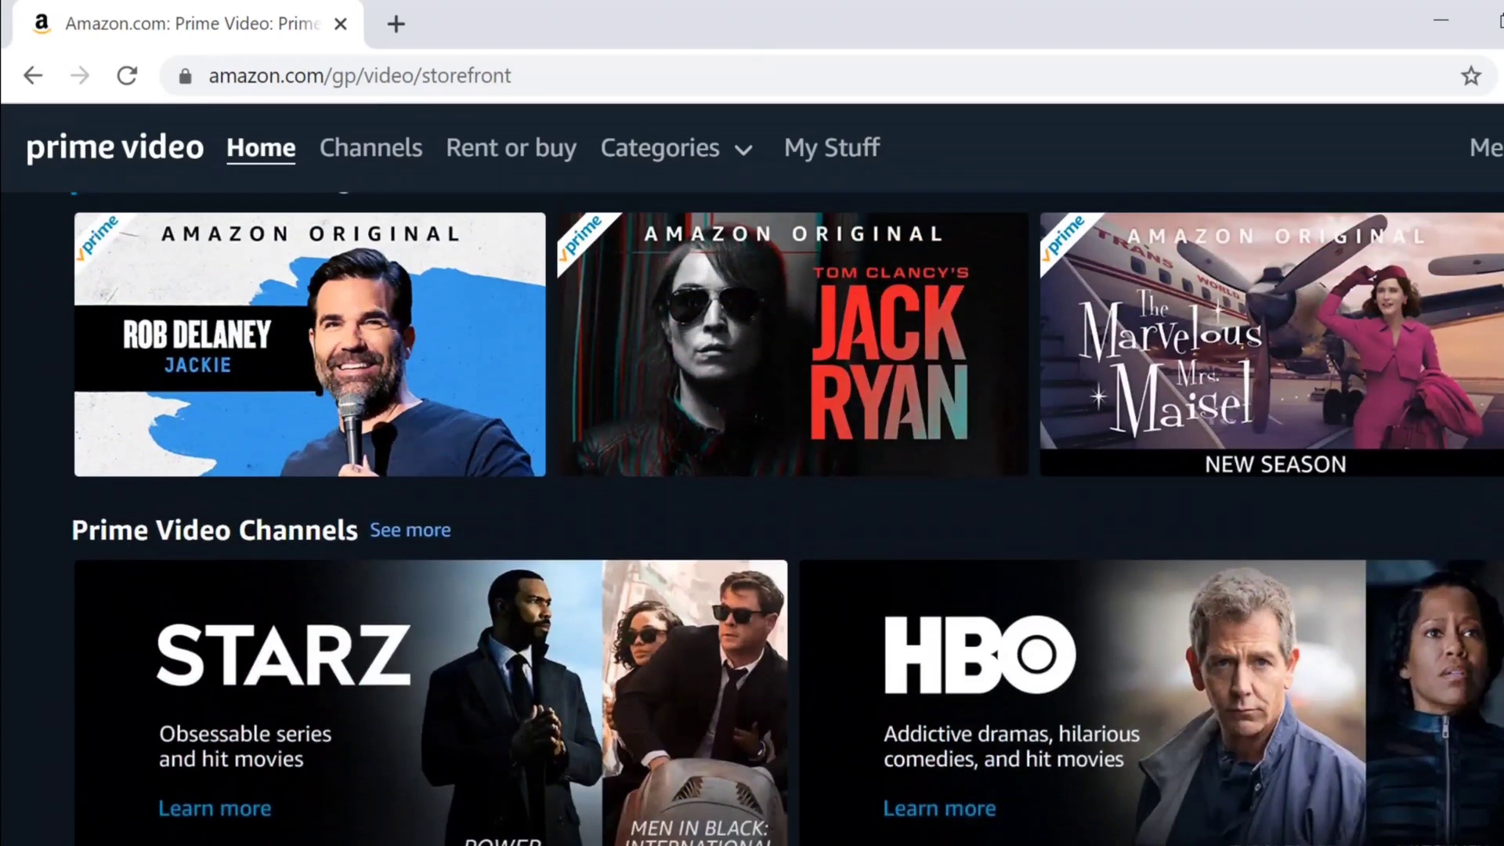
{"action": "scroll", "coordinate": [752, 517], "scroll_direction": "up", "scroll_amount": 1}
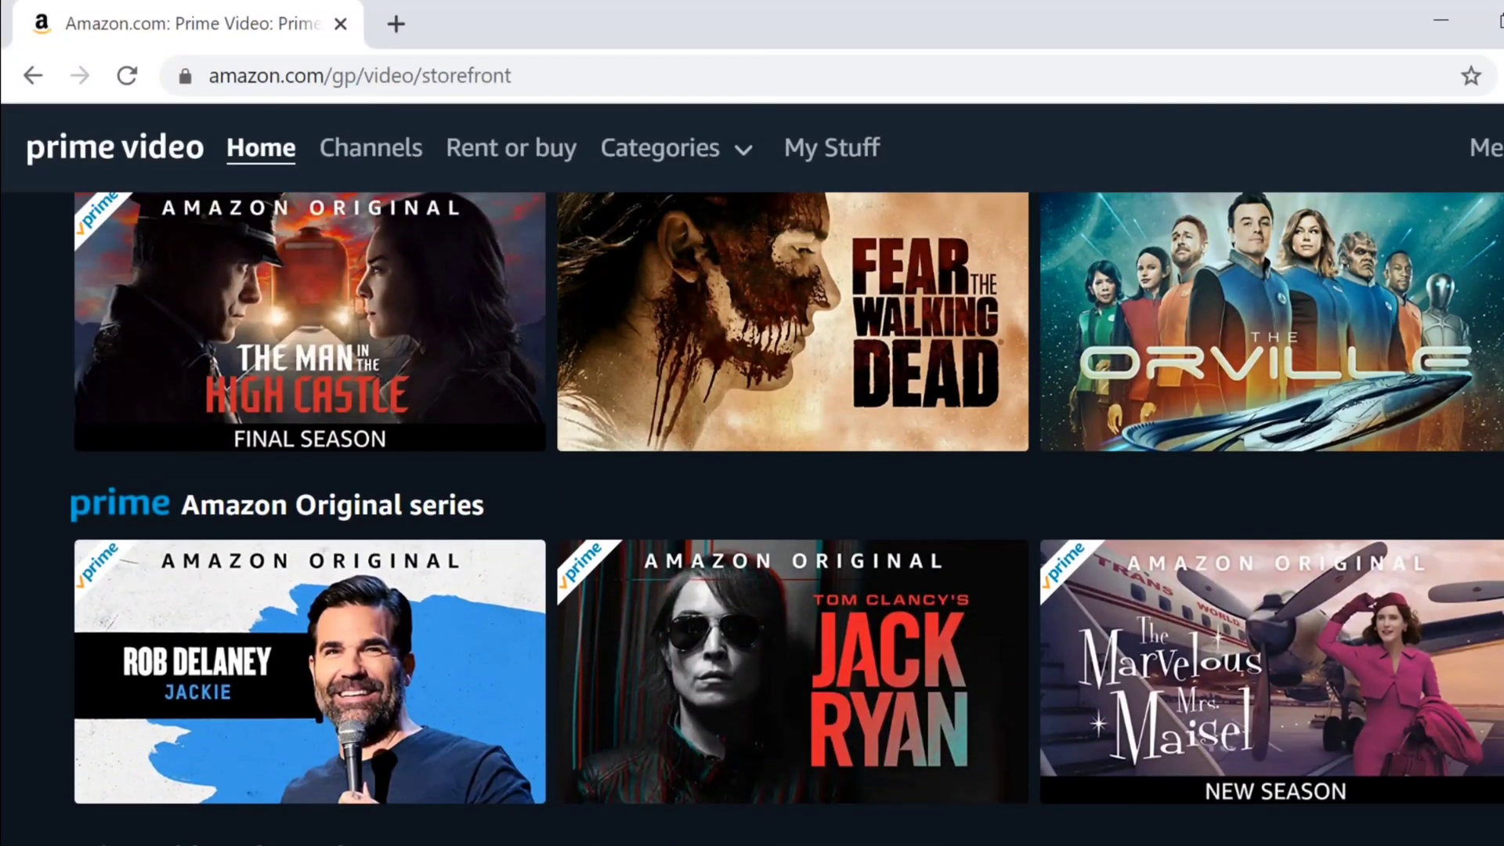
{"action": "scroll", "coordinate": [752, 517], "scroll_direction": "up", "scroll_amount": 3}
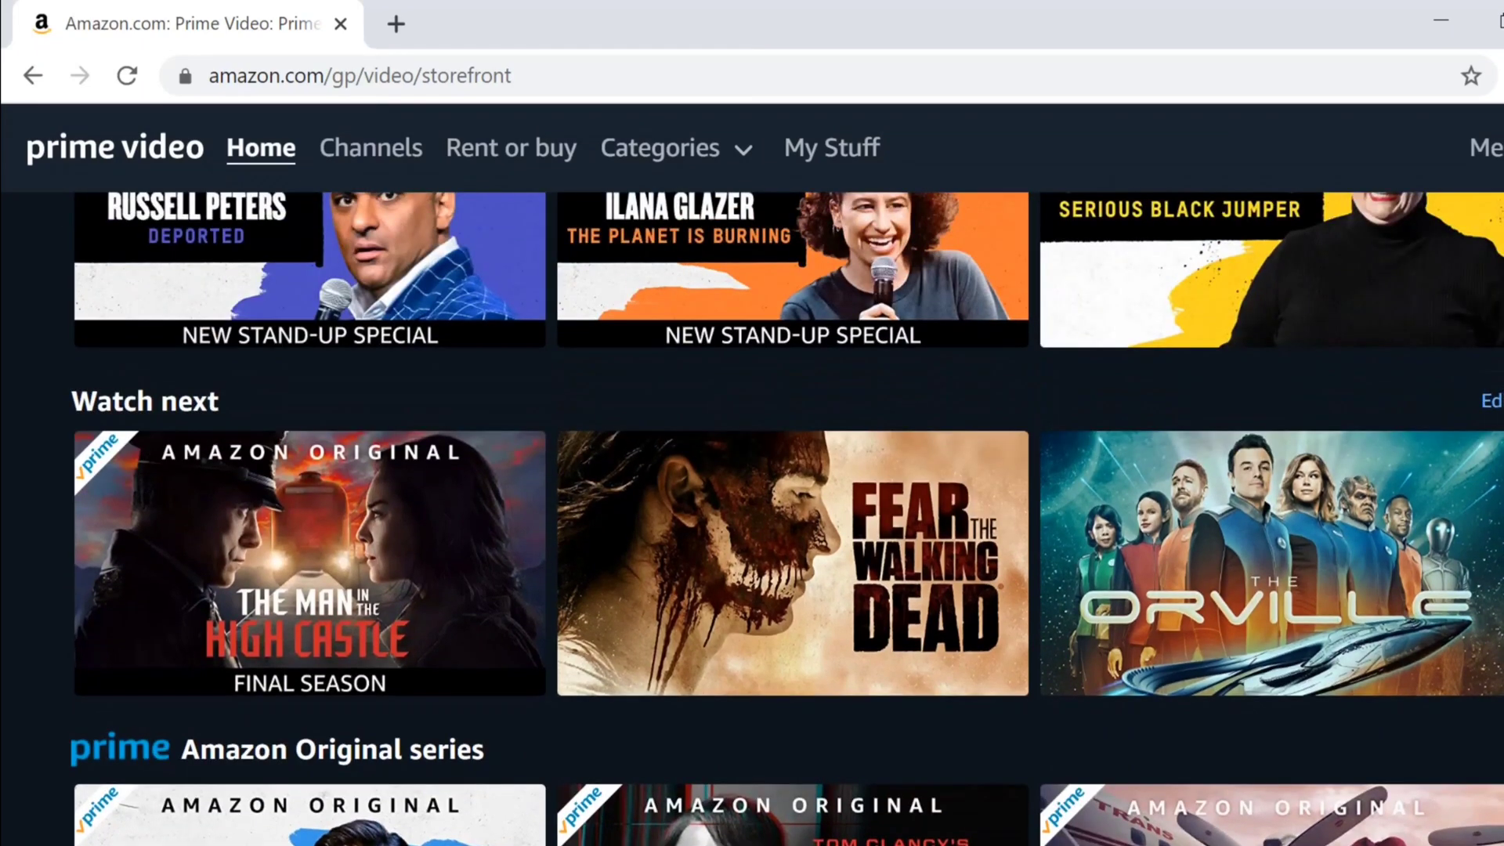
{"action": "scroll", "coordinate": [752, 517], "scroll_direction": "up", "scroll_amount": 1}
{"action": "scroll", "coordinate": [752, 517], "scroll_direction": "up", "scroll_amount": 1}
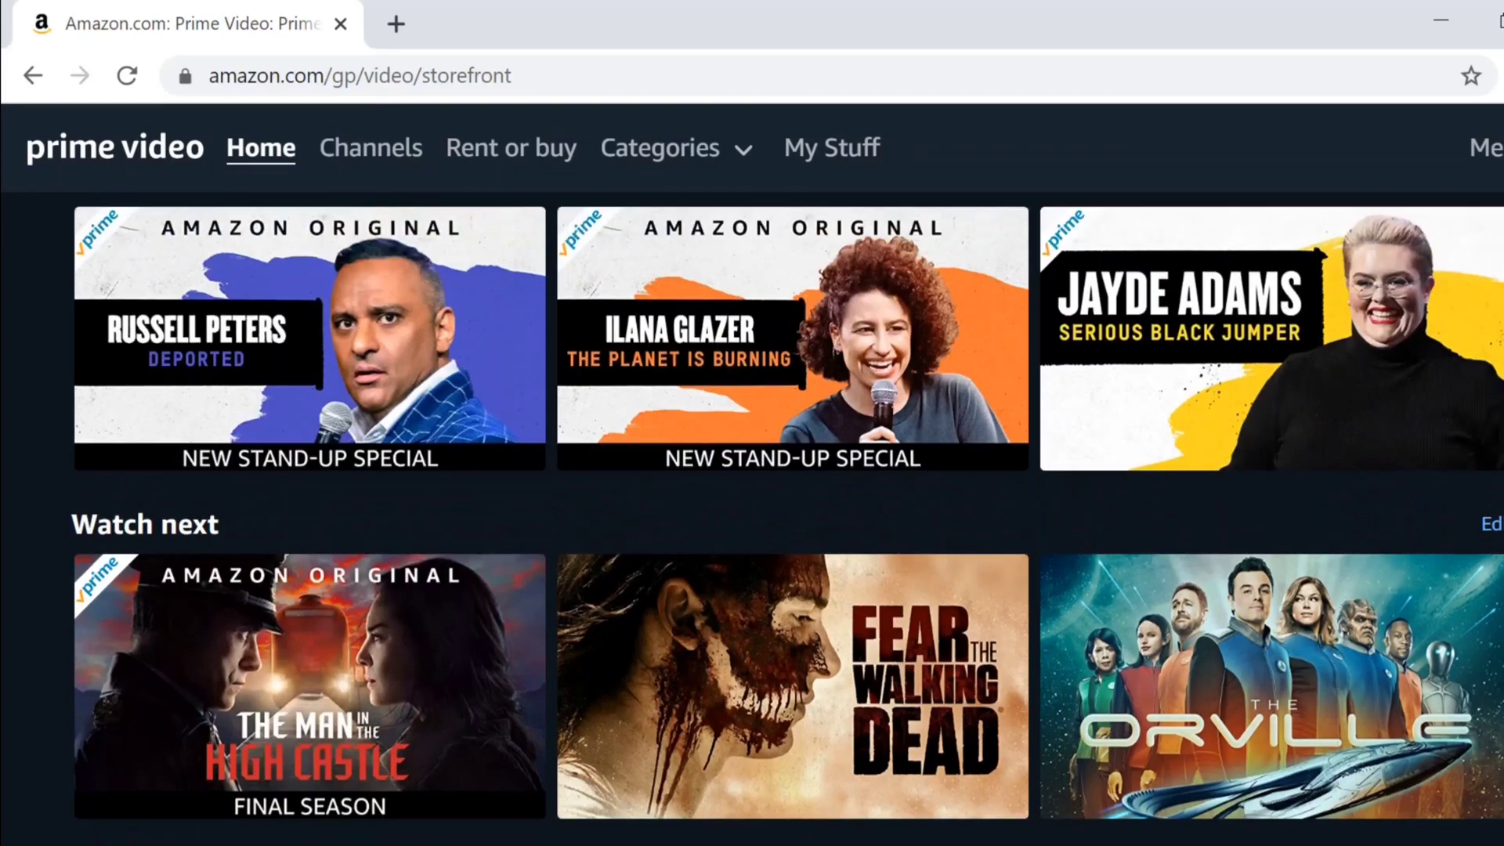
{"action": "scroll", "coordinate": [752, 517], "scroll_direction": "up", "scroll_amount": 3}
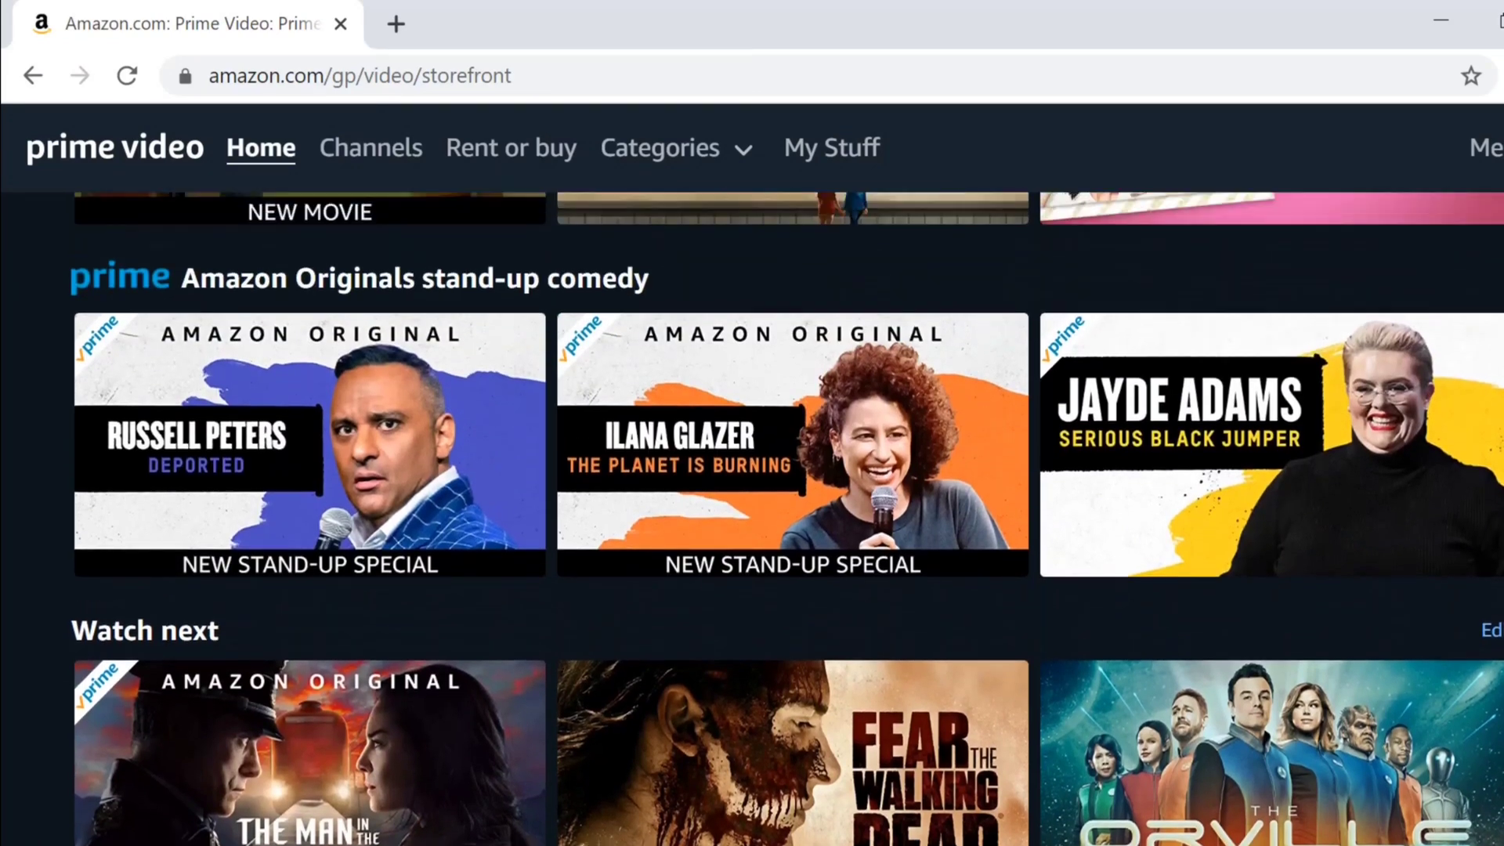
{"action": "scroll", "coordinate": [752, 517], "scroll_direction": "up", "scroll_amount": 3}
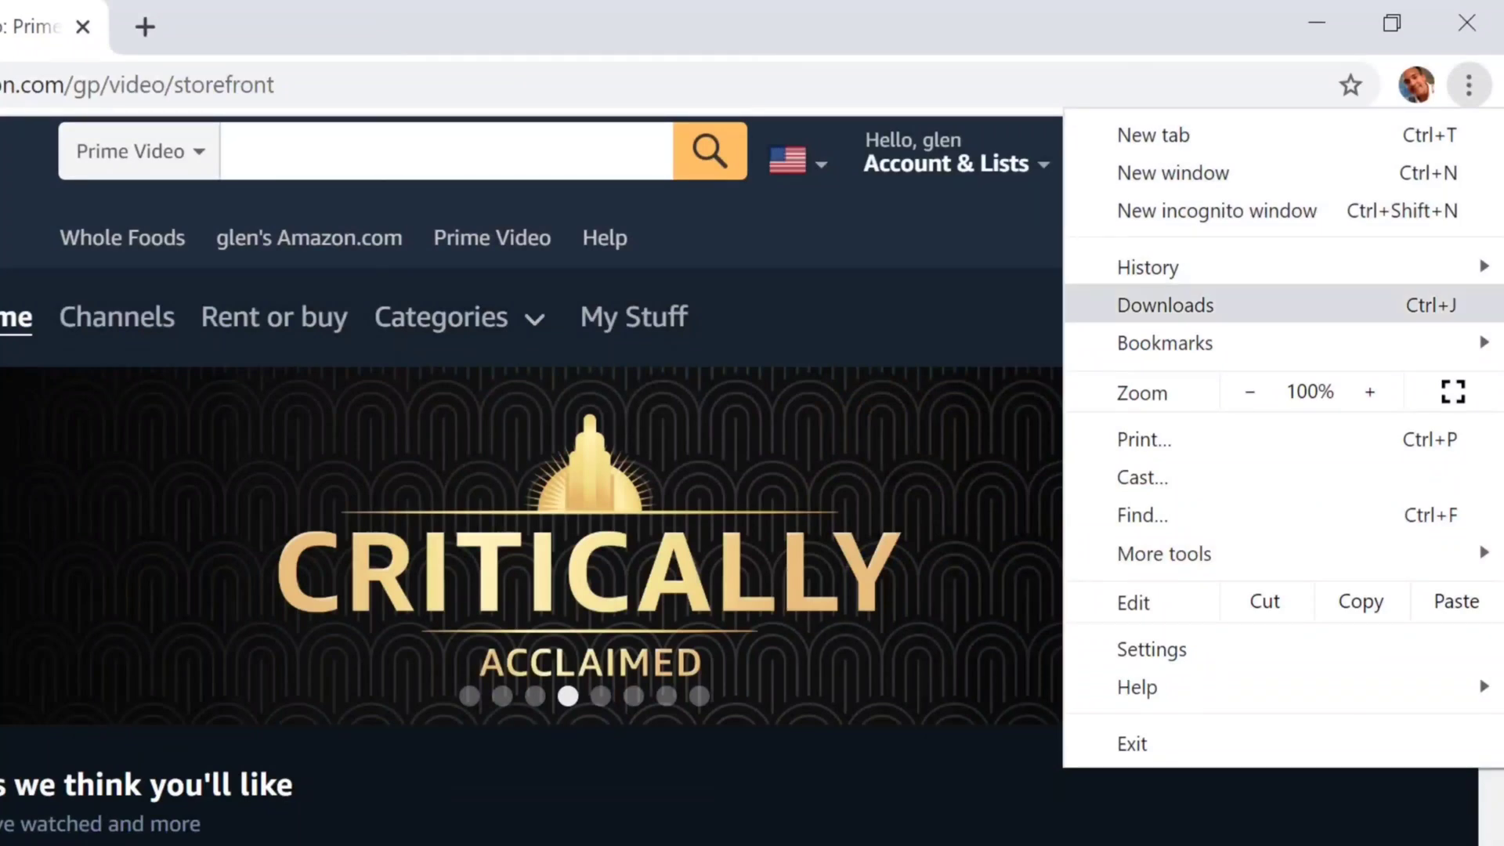
- Create a shortcut to the Prime Video storefront page with "Open as window" enabled, and launch it from the desktop
{"action": "mouse_move", "coordinate": [1222, 553]}
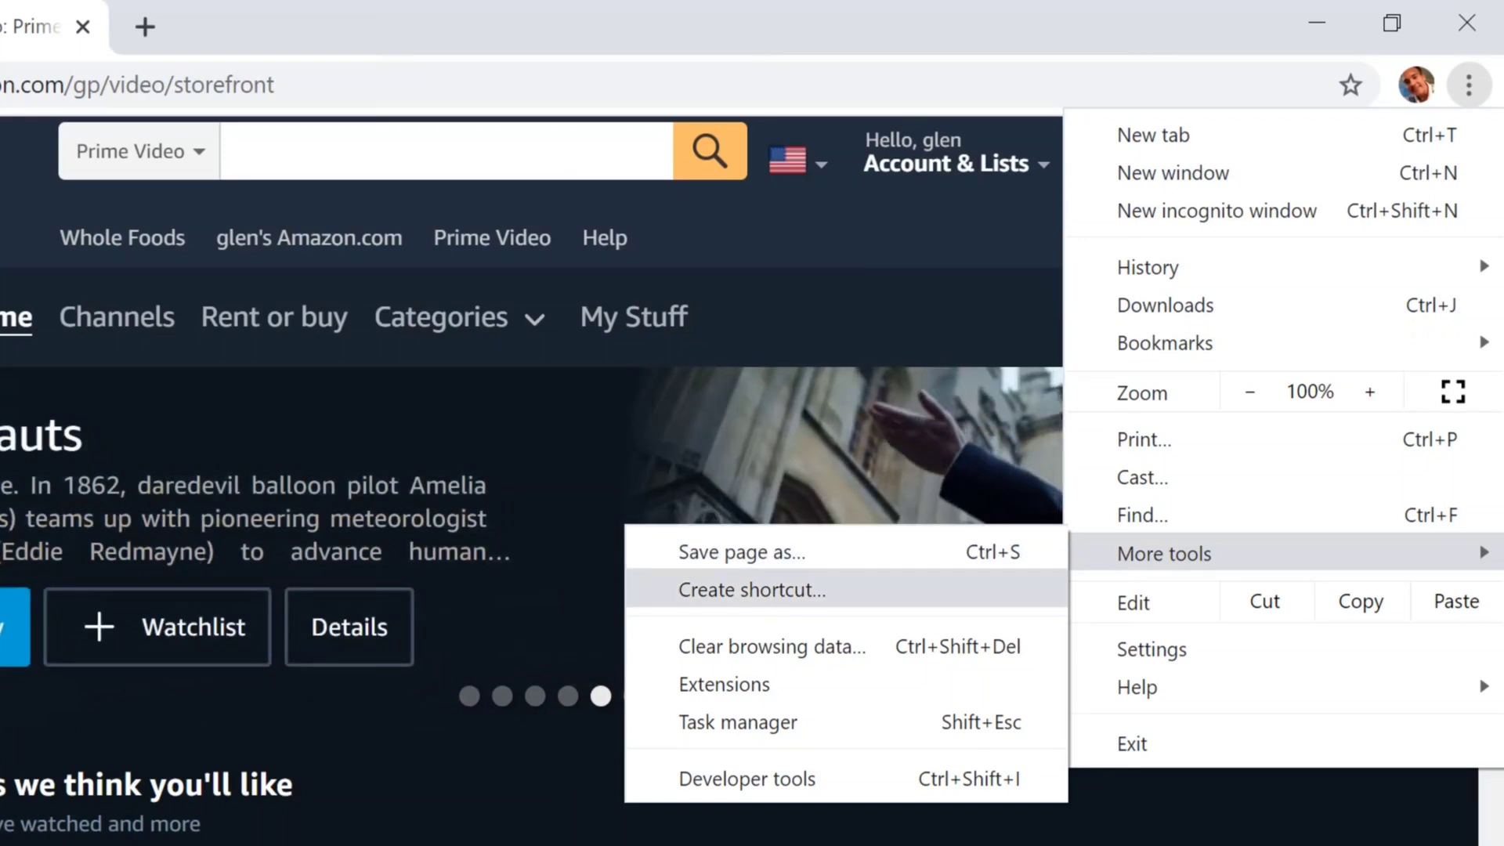
{"action": "left_click", "coordinate": [752, 589]}
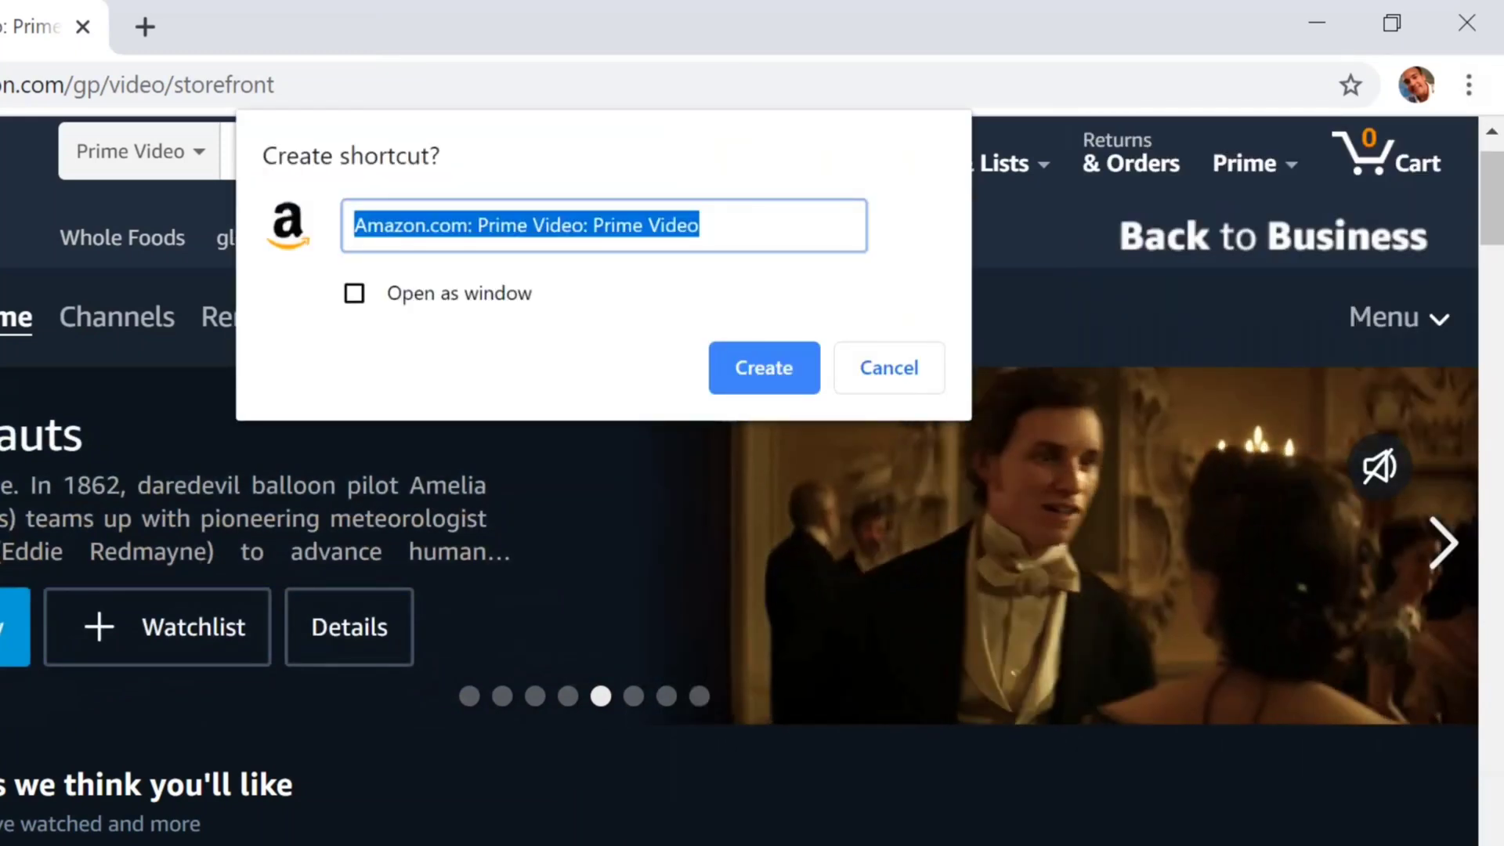
{"action": "left_click", "coordinate": [354, 293]}
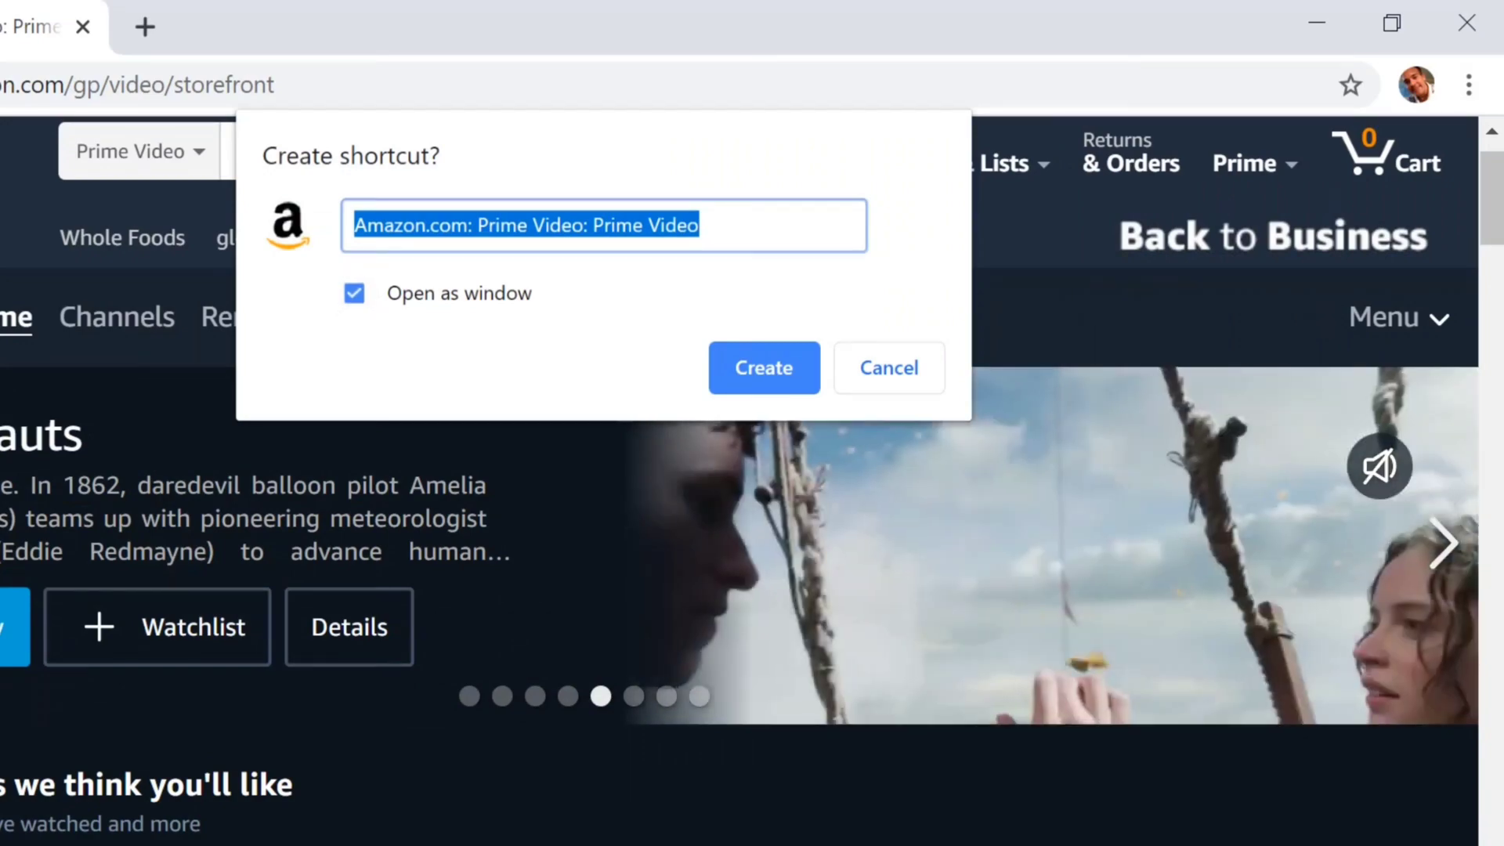
{"action": "left_click", "coordinate": [765, 368]}
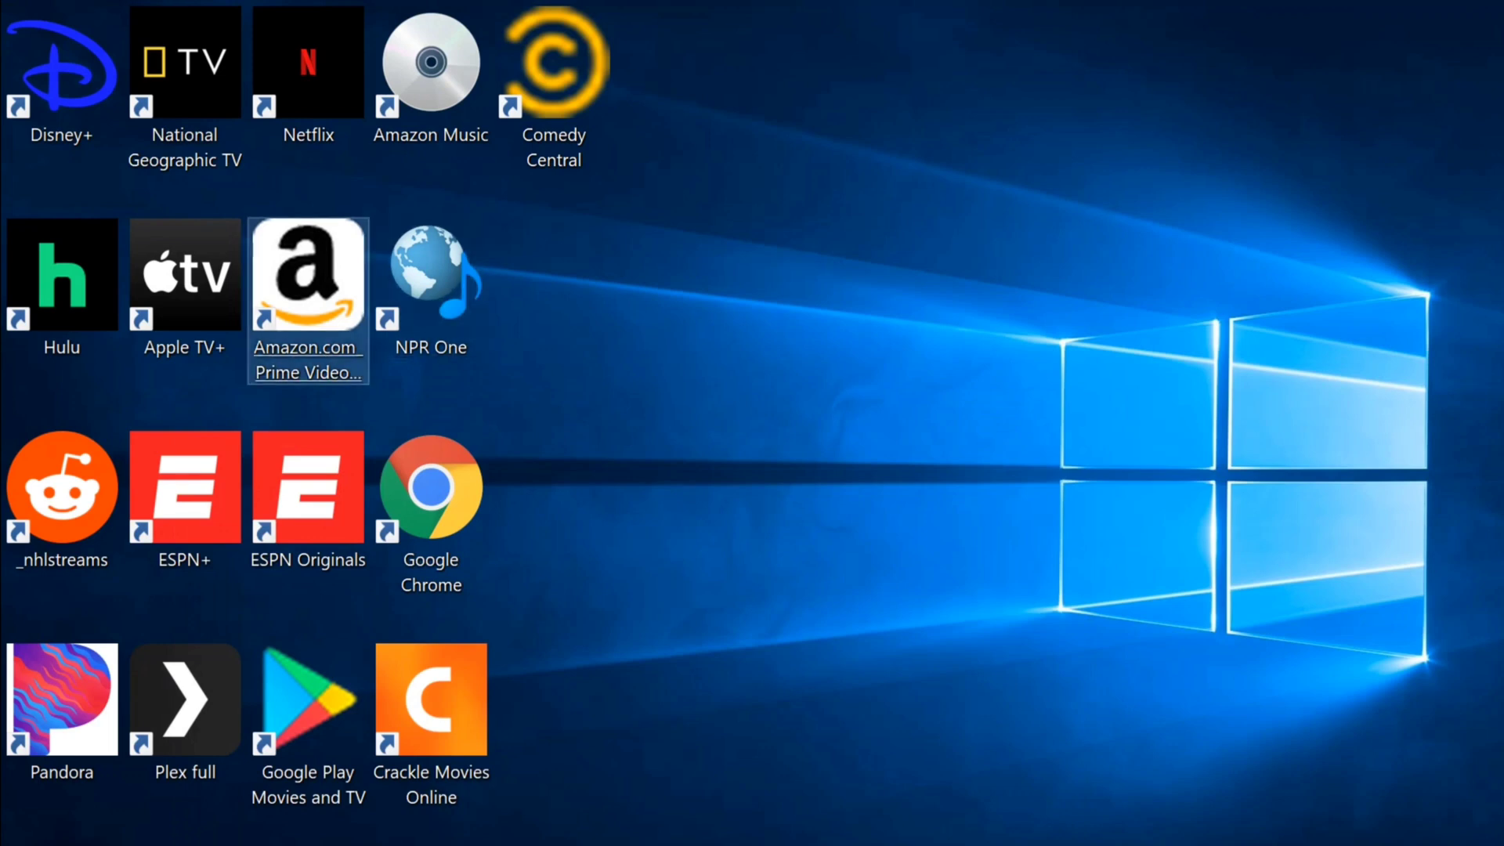
{"action": "left_click", "coordinate": [307, 275]}
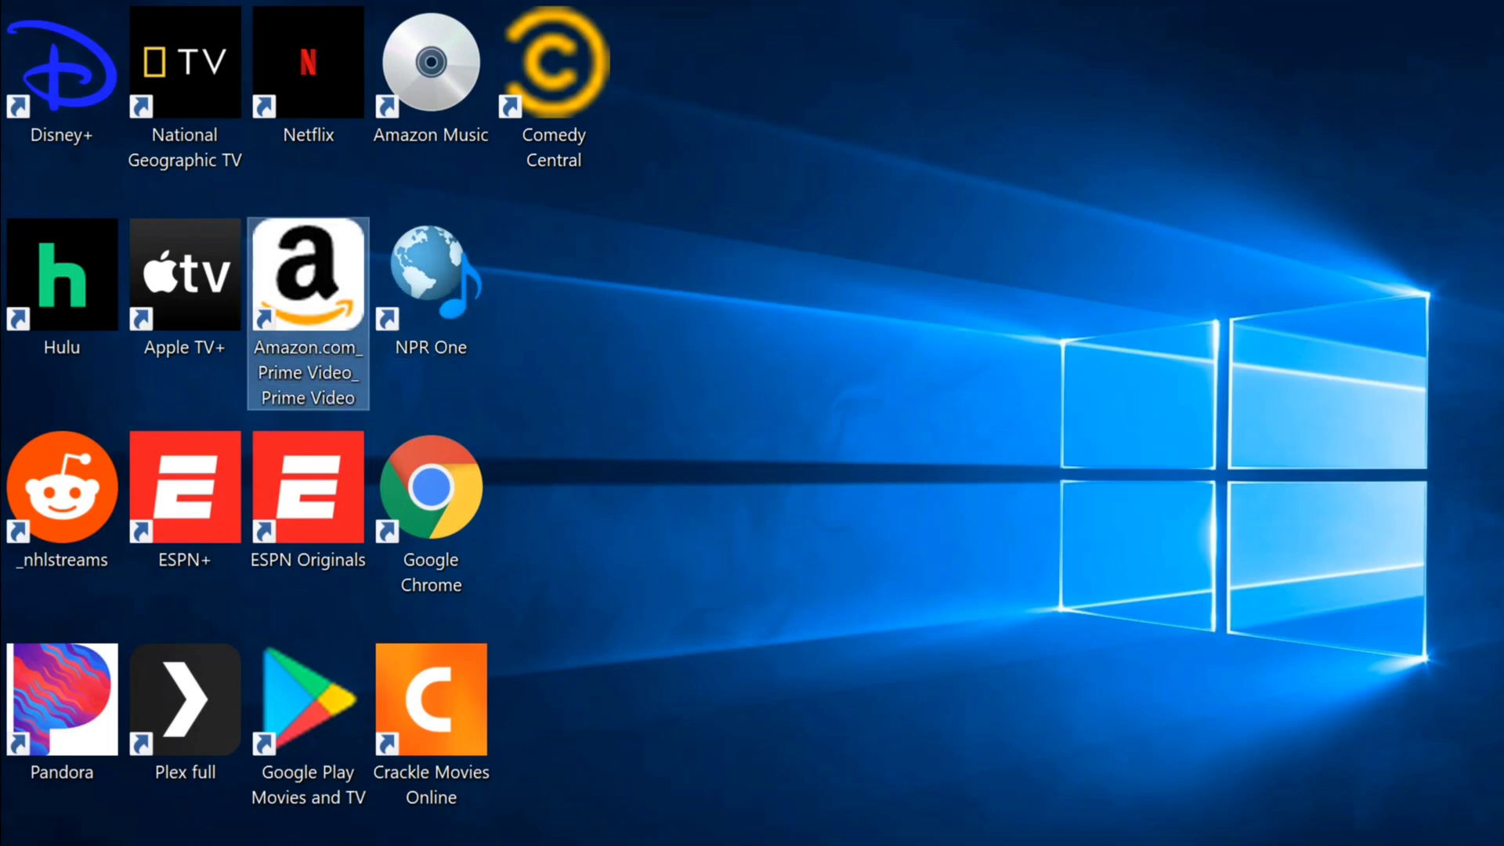